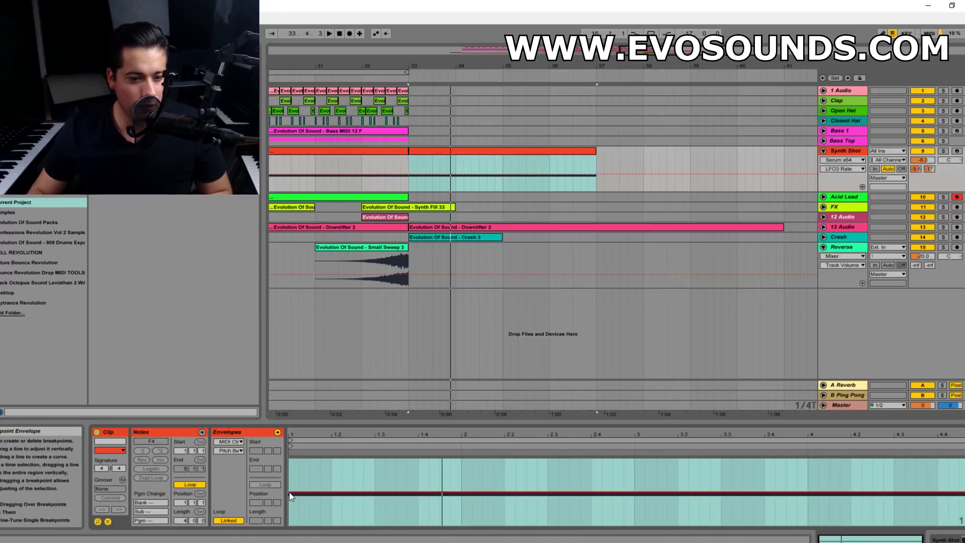
# - Ramp the Synth Shot clip's pitch bend envelope steadily downward across its four bars
pyautogui.click(472, 472)
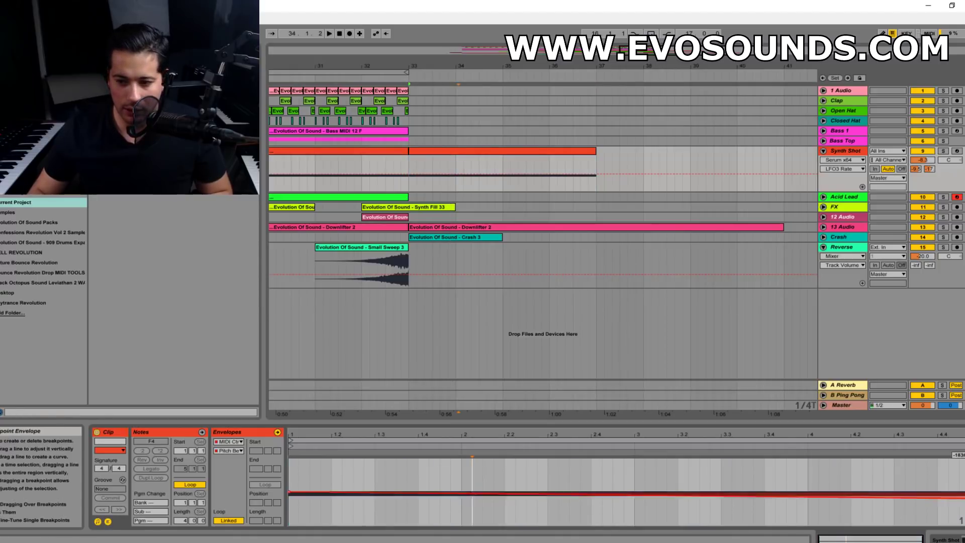
pyautogui.moveTo(964, 493); pyautogui.dragTo(964, 523)
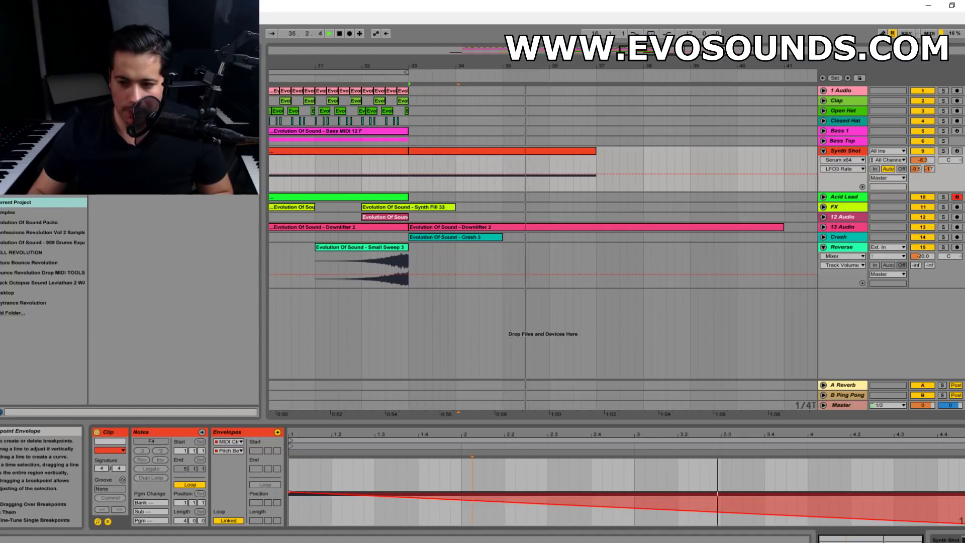
pyautogui.hotkey('ctrl', 'alt', 'l')
# - Open Serum on the Synth Shot track to examine LFO 3's rate, close it and play back from bar 33
pyautogui.click(847, 159)
pyautogui.doubleClick(853, 151)
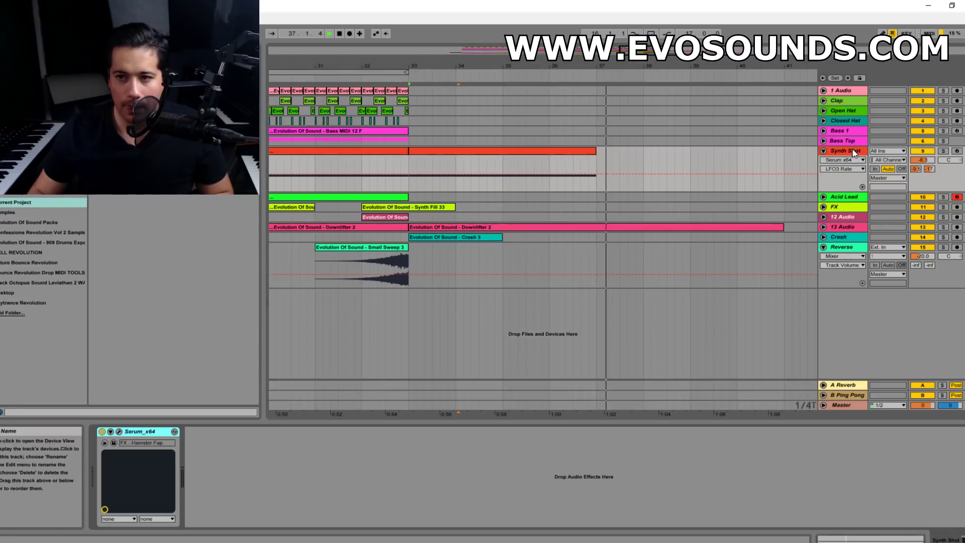
pyautogui.click(120, 432)
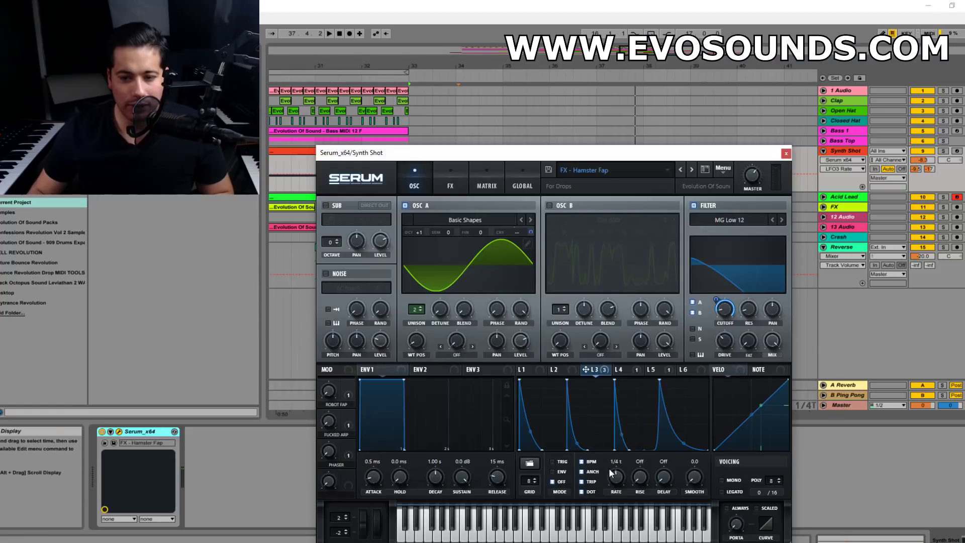
pyautogui.click(786, 154)
pyautogui.click(413, 177)
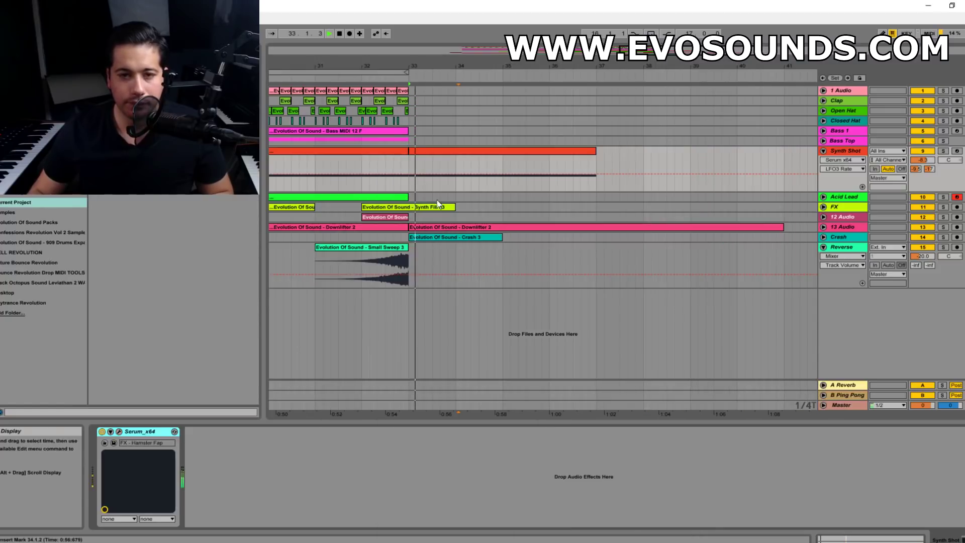
# - Automate Synth Shot's LFO3 Rate to fall gradually from bar 33 to bar 37 and play back the transition
pyautogui.click(409, 173)
pyautogui.moveTo(417, 174); pyautogui.dragTo(593, 183)
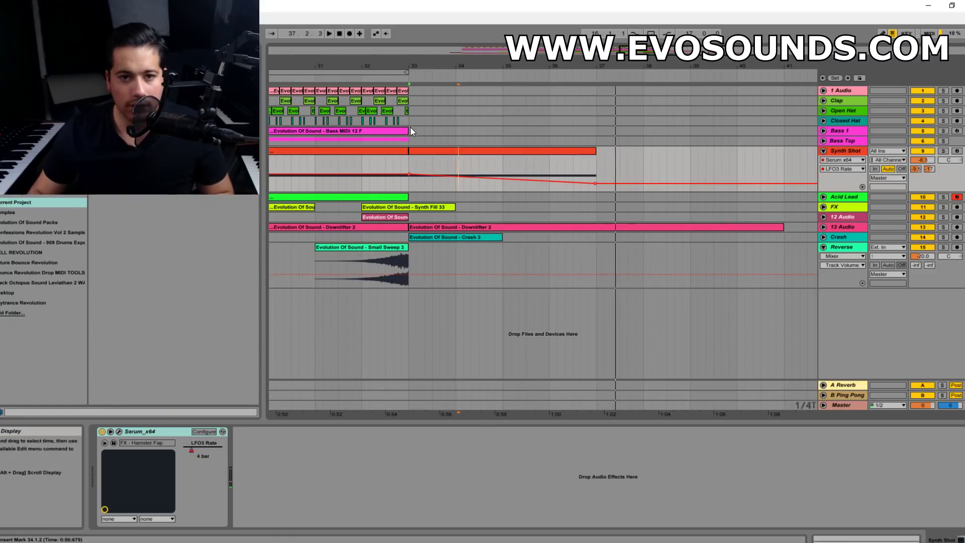
pyautogui.click(410, 129)
pyautogui.click(309, 157)
pyautogui.press('space')
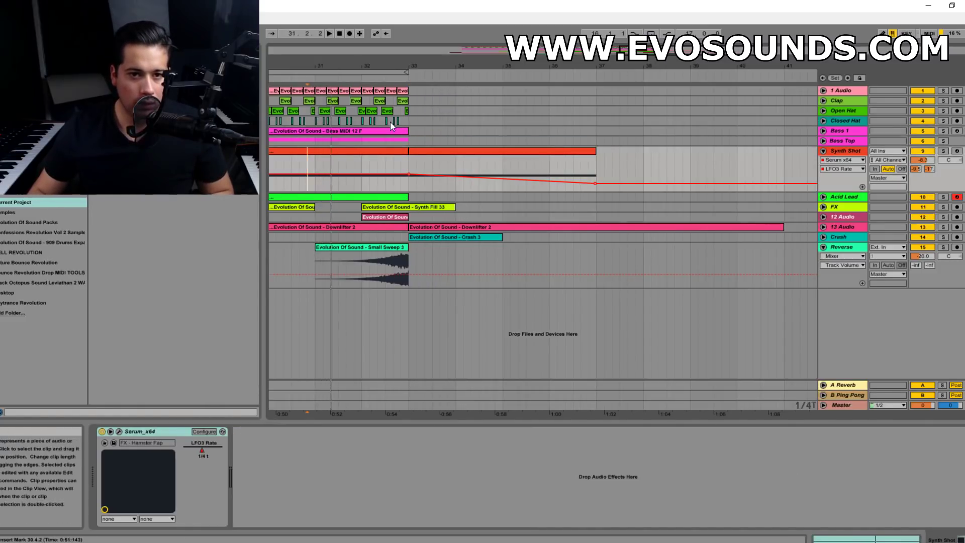
pyautogui.click(391, 120)
pyautogui.press('space')
pyautogui.moveTo(445, 66); pyautogui.dragTo(438, 54)
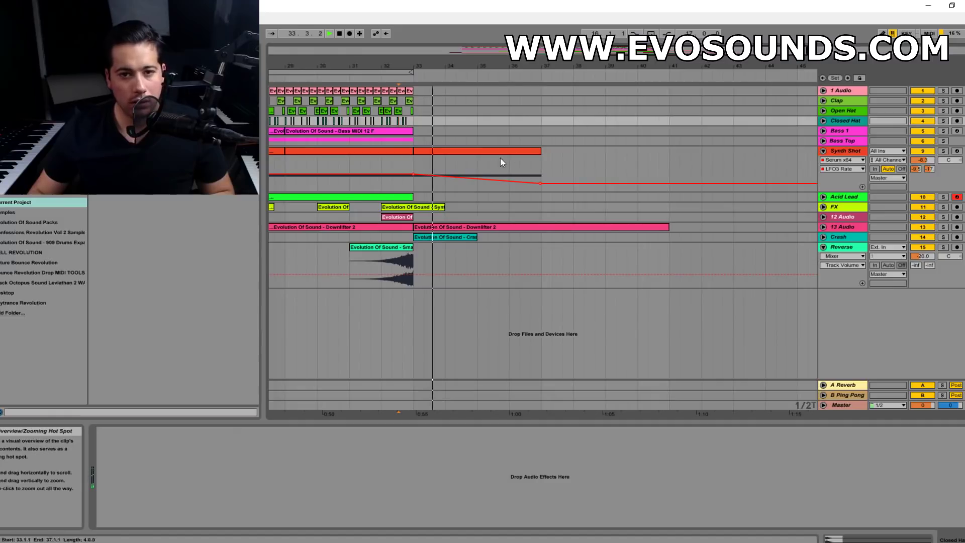
# - Bend the falling LFO3 Rate automation into a curve, nudge its end point at bar 37 up slightly and replay it
pyautogui.click(464, 179)
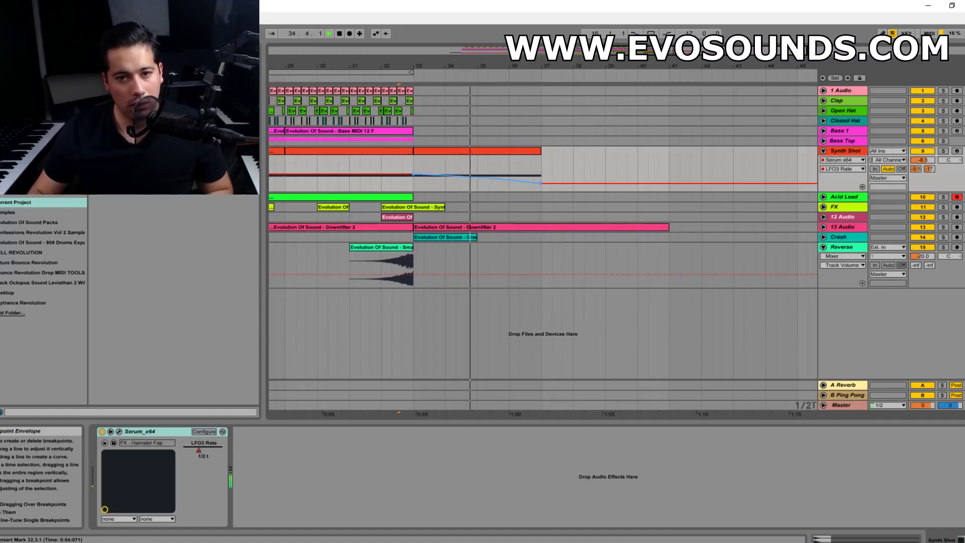
pyautogui.moveTo(541, 183); pyautogui.dragTo(541, 182)
pyautogui.press('space')
pyautogui.click(418, 141)
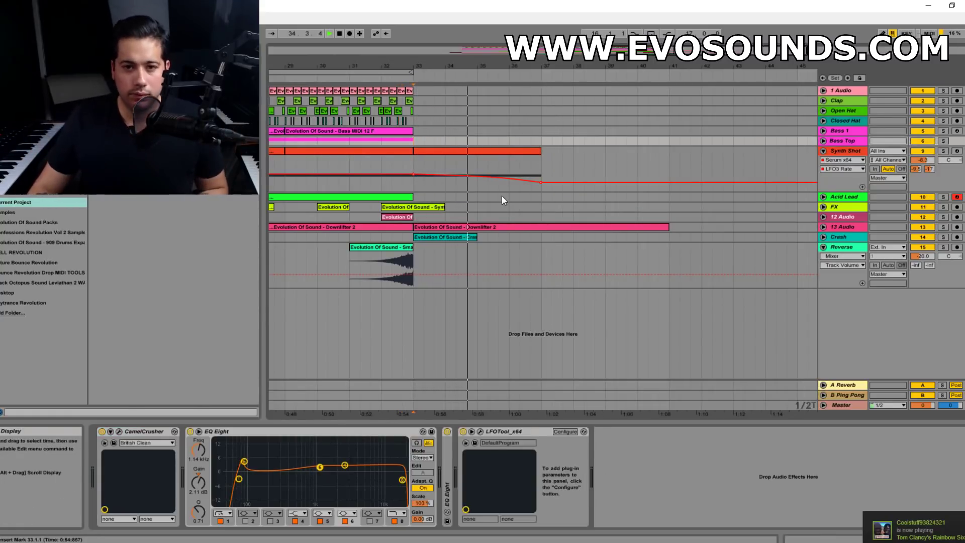
# - Open Serum on Synth Shot and replay the transition to watch how LFO 3's rate changes
pyautogui.click(846, 151)
pyautogui.click(119, 432)
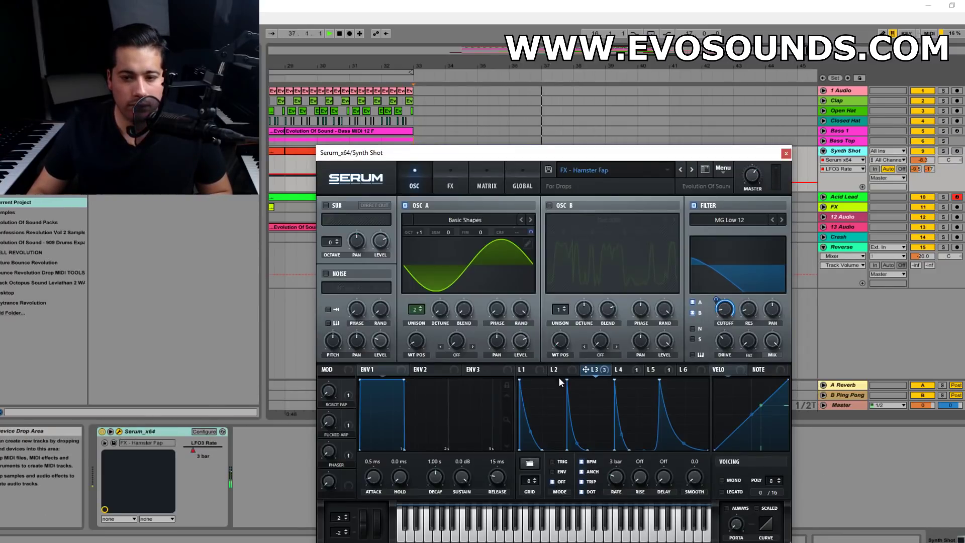
pyautogui.press('space')
pyautogui.press('space')
# - Try other LFO 3 rates in Serum by hand during playback and re-enable the overridden automation
pyautogui.moveTo(617, 477); pyautogui.dragTo(620, 408)
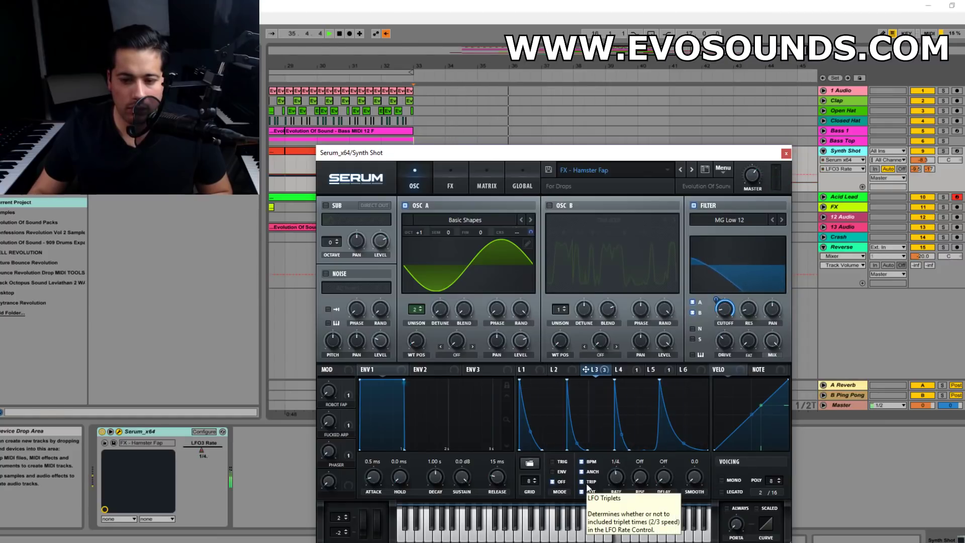
pyautogui.moveTo(779, 156); pyautogui.dragTo(762, 242)
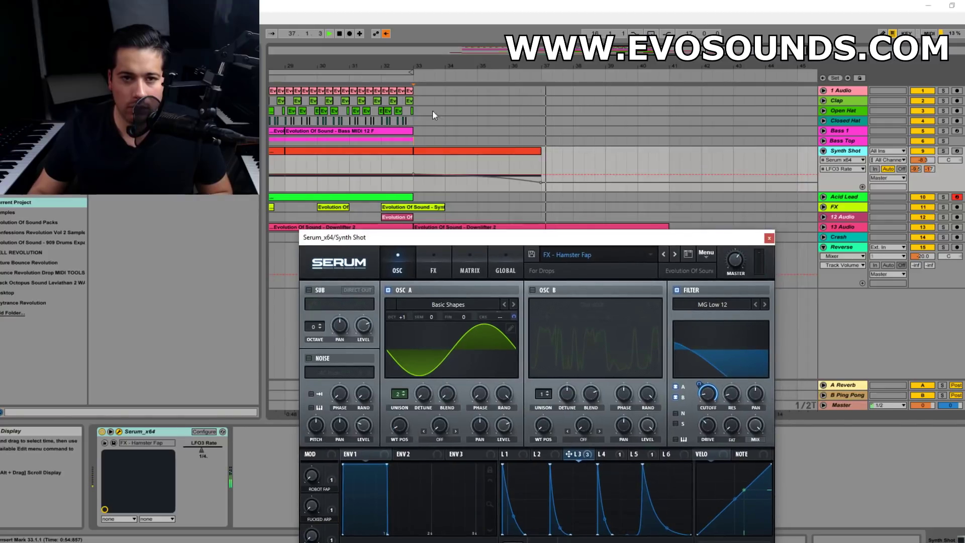
pyautogui.click(388, 34)
# - Set Serum's LFO 3 to TRIG mode with BPM sync turned off and close the plug-in window
pyautogui.moveTo(571, 239); pyautogui.dragTo(477, 172)
pyautogui.click(442, 481)
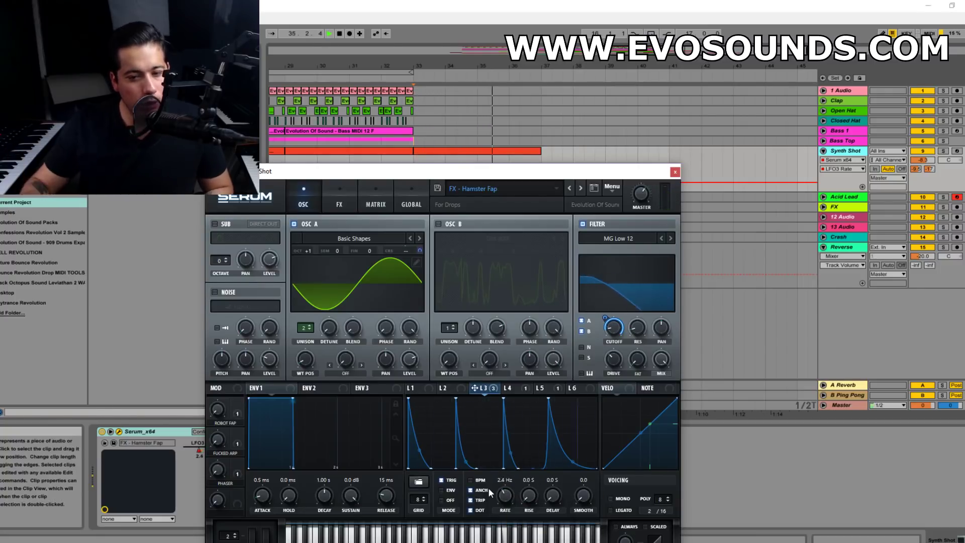
pyautogui.click(675, 172)
# - Insert a new audio track below Reverse and name it Impact
pyautogui.press('-')
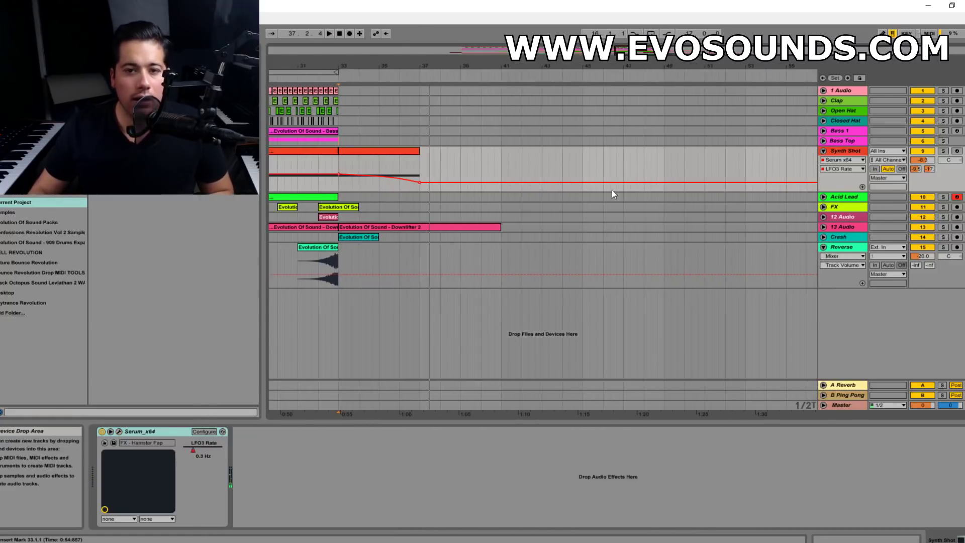
pyautogui.click(421, 176)
pyautogui.click(852, 248)
pyautogui.hotkey('ctrl', 't')
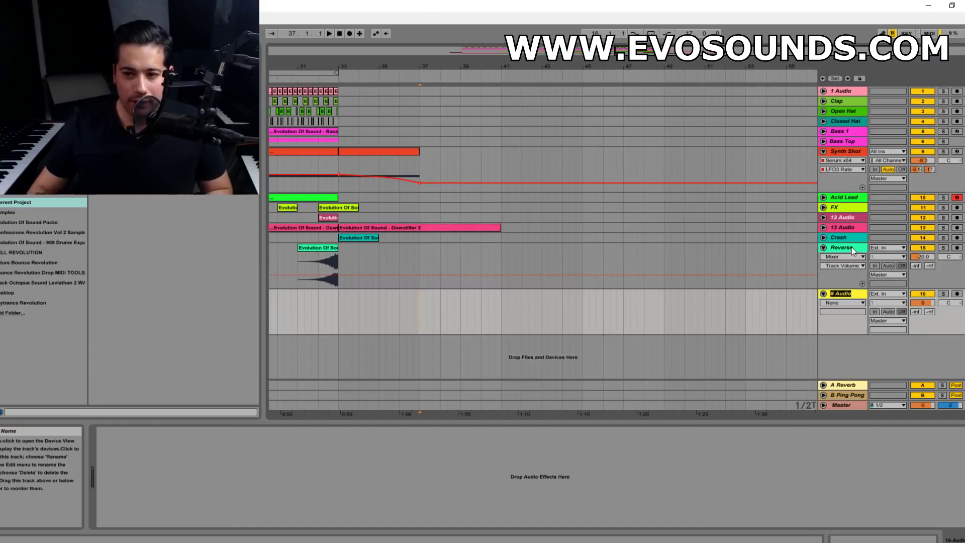
pyautogui.write('Impact')
pyautogui.press('Return')
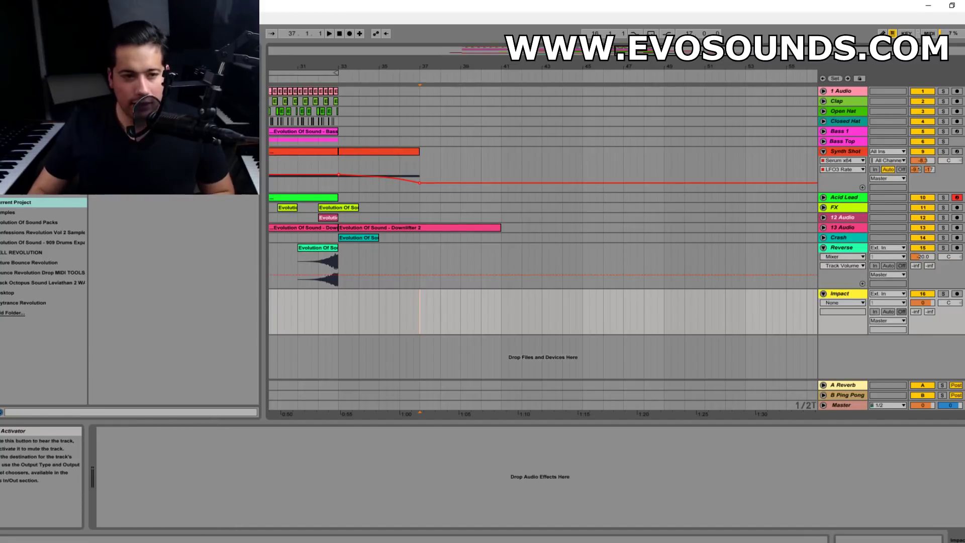
# - Search the Psytrance Revolution samples for "impact", place Evolution Of Sound - Impact 7 on the Impact track at bar 37 and play it
pyautogui.click(5, 304)
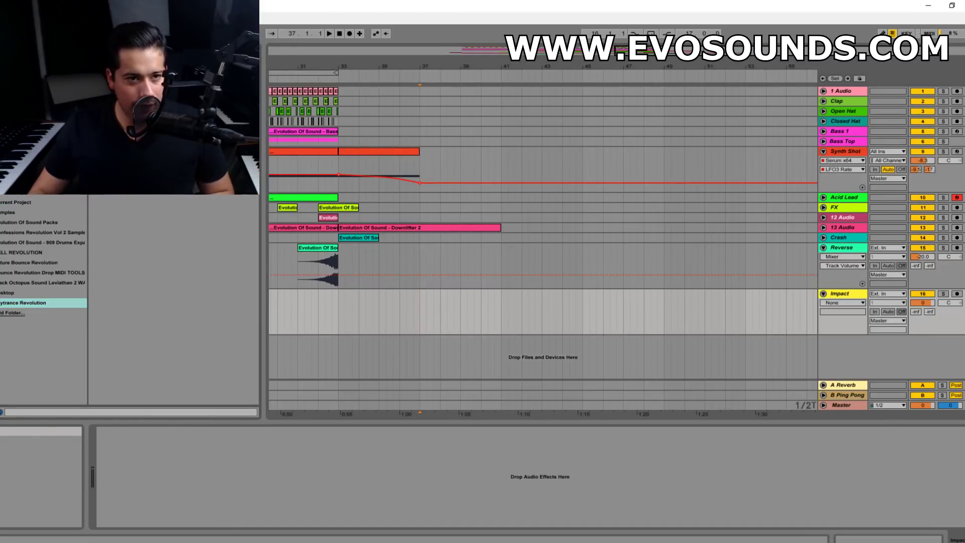
pyautogui.hotkey('ctrl', 'f')
pyautogui.write('impact')
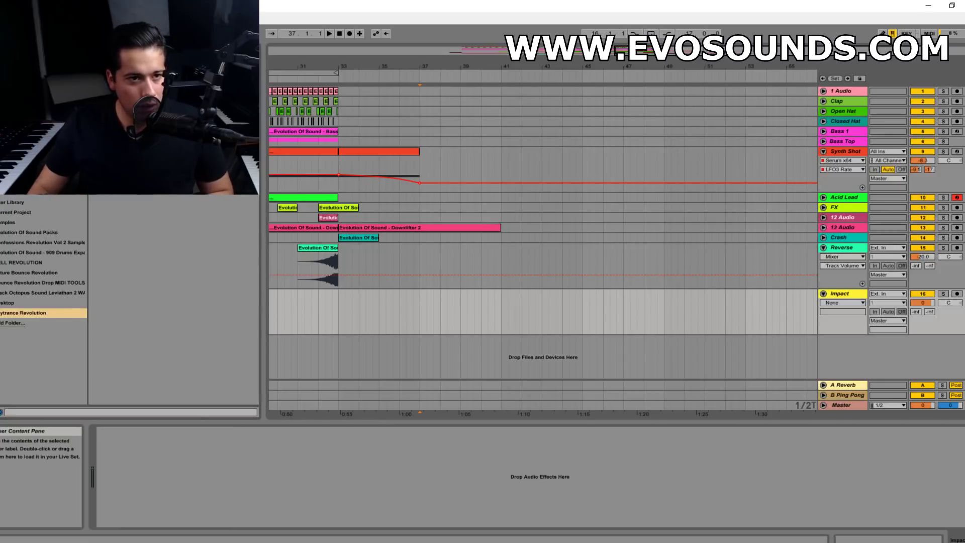
pyautogui.press('Down')
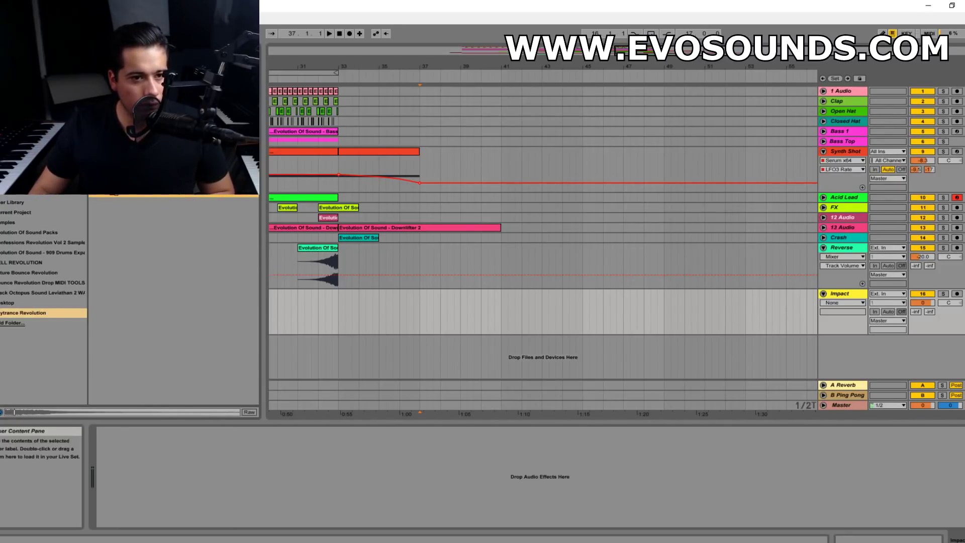
pyautogui.moveTo(415, 295); pyautogui.dragTo(420, 294)
pyautogui.press('space')
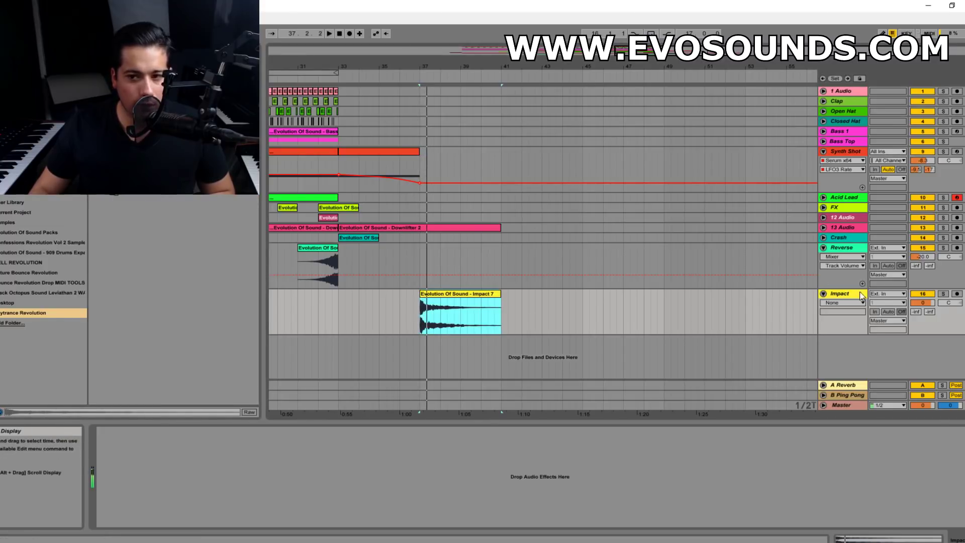
# - Lower the Impact track's volume to -19.4 dB while listening to the transition from bar 33
pyautogui.moveTo(922, 303); pyautogui.dragTo(923, 350)
pyautogui.click(343, 137)
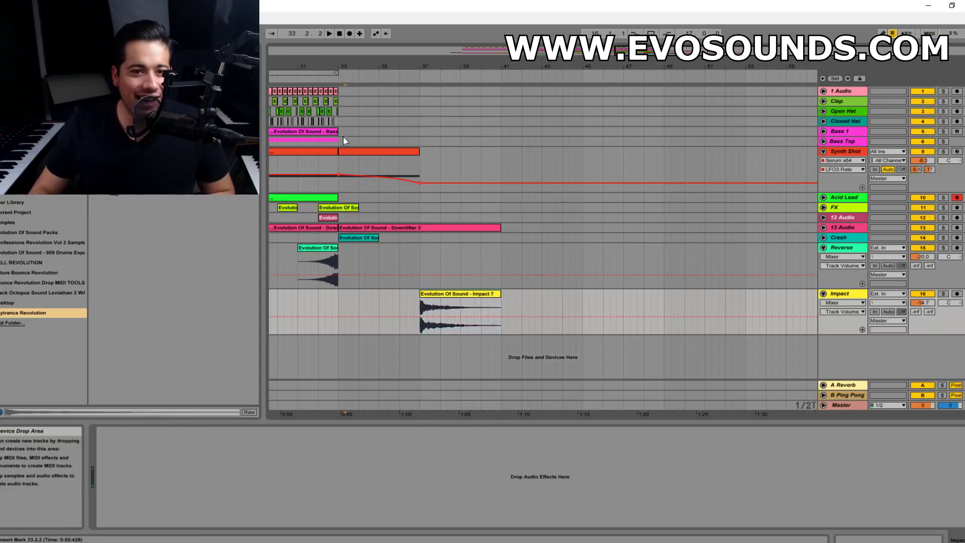
pyautogui.click(340, 135)
pyautogui.press('space')
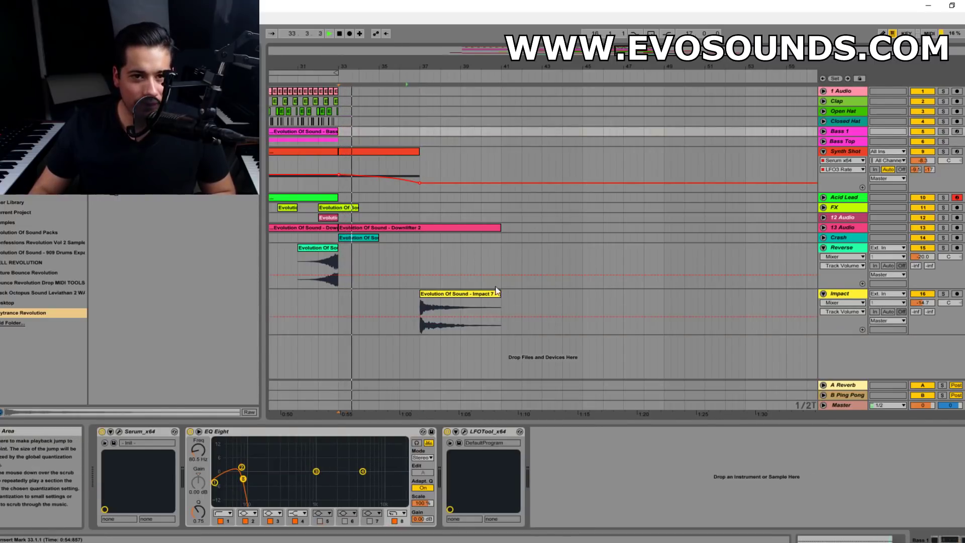
pyautogui.moveTo(923, 302); pyautogui.dragTo(923, 326)
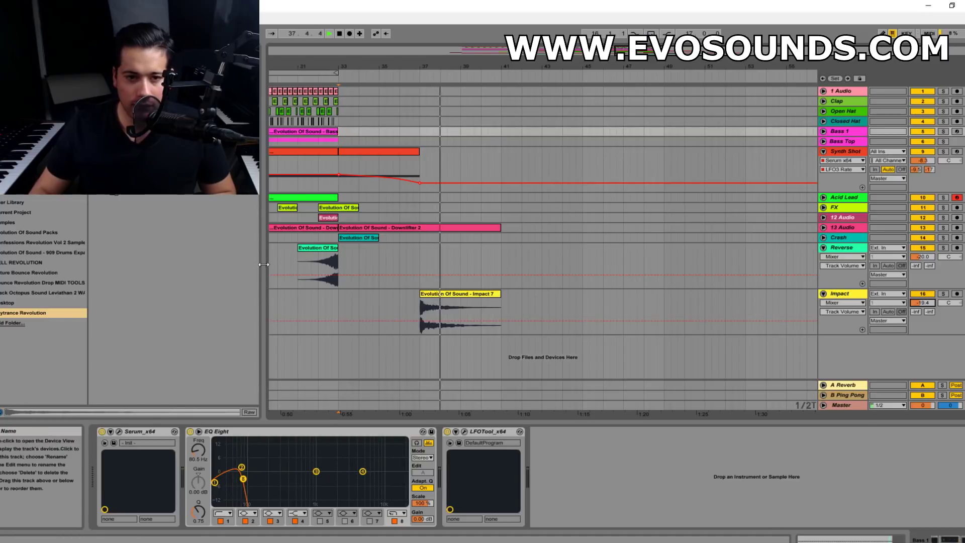
# - Copy the crash clip from bar 33 to bar 37 on the Crash track and play it with the impact
pyautogui.click(412, 228)
pyautogui.click(362, 238)
pyautogui.press('space')
pyautogui.hotkey('ctrl', 'c')
pyautogui.click(420, 239)
pyautogui.hotkey('ctrl', 'v')
pyautogui.press('space')
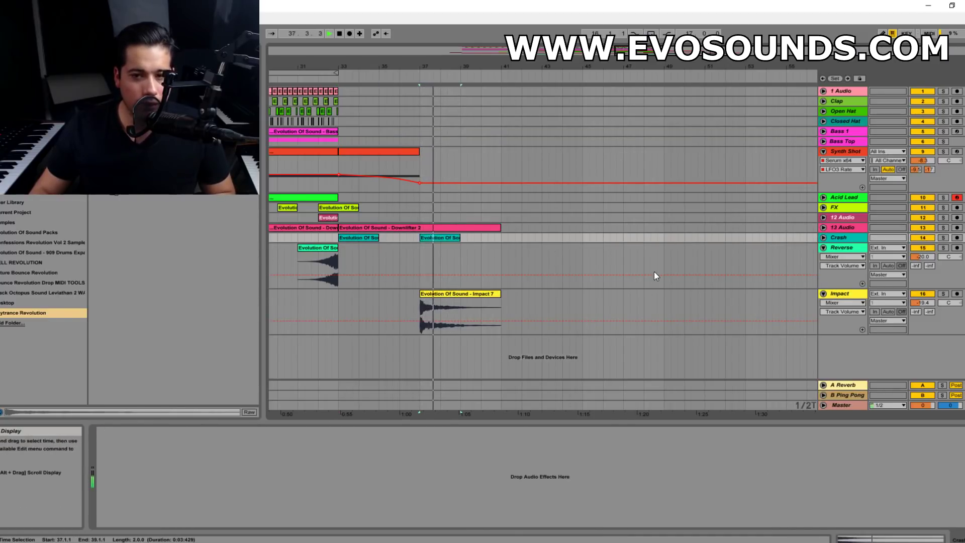
pyautogui.press('space')
# - Insert a new MIDI track below Impact, name it Pad and load Serum on it
pyautogui.click(853, 297)
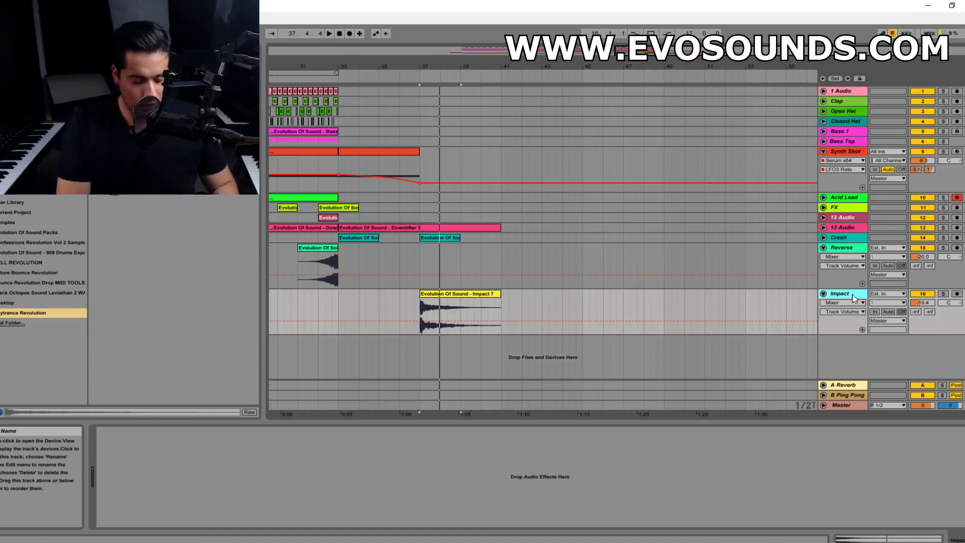
pyautogui.hotkey('ctrl', 'shift', 't')
pyautogui.press('Return')
pyautogui.click(20, 148)
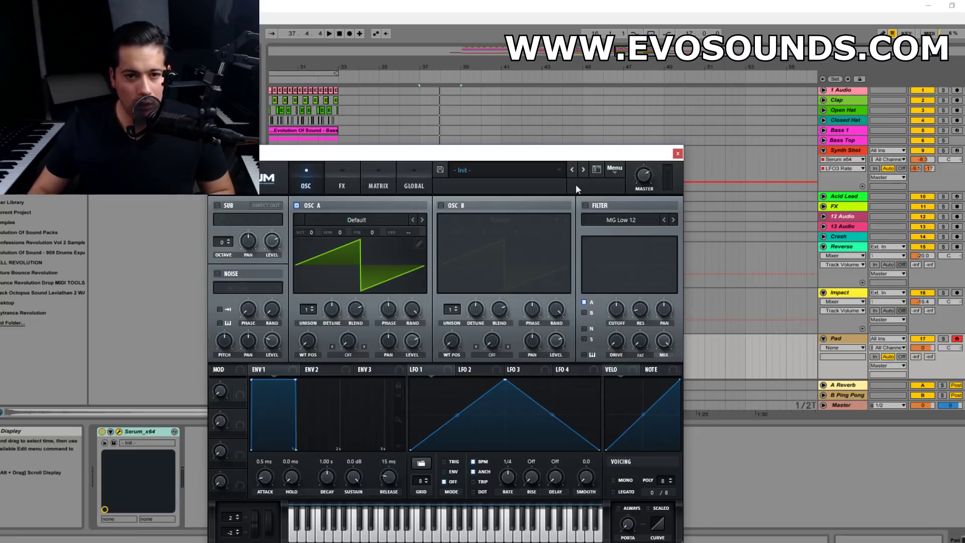
# - Load the Psytrance Revolution preset PD - Saw POwer in the Pad's Serum and lower the track volume to -9.6 dB
pyautogui.click(505, 170)
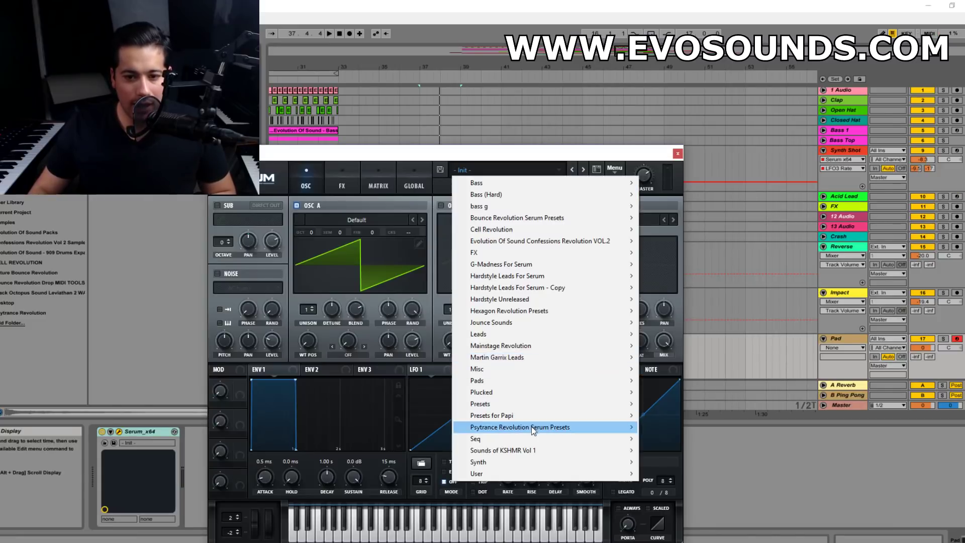
pyautogui.moveTo(674, 433)
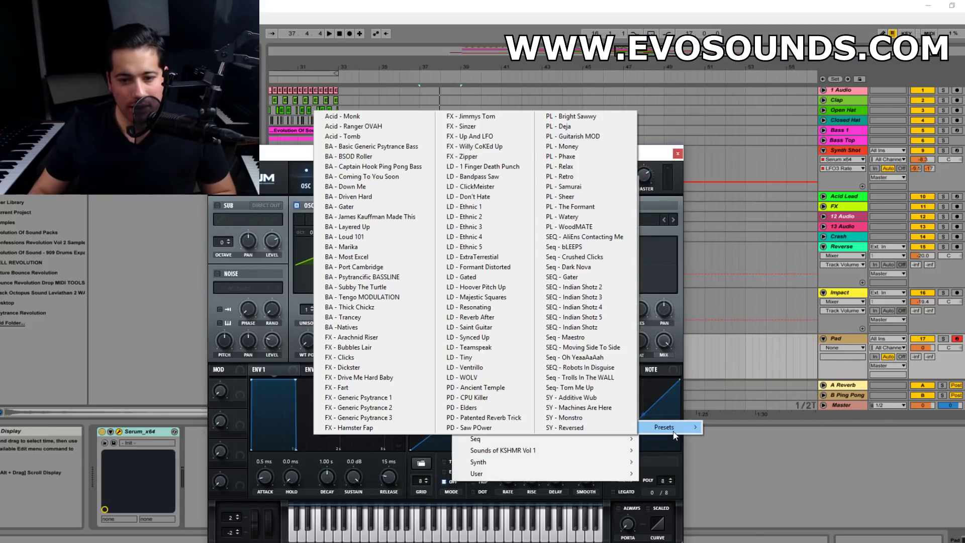
pyautogui.click(497, 428)
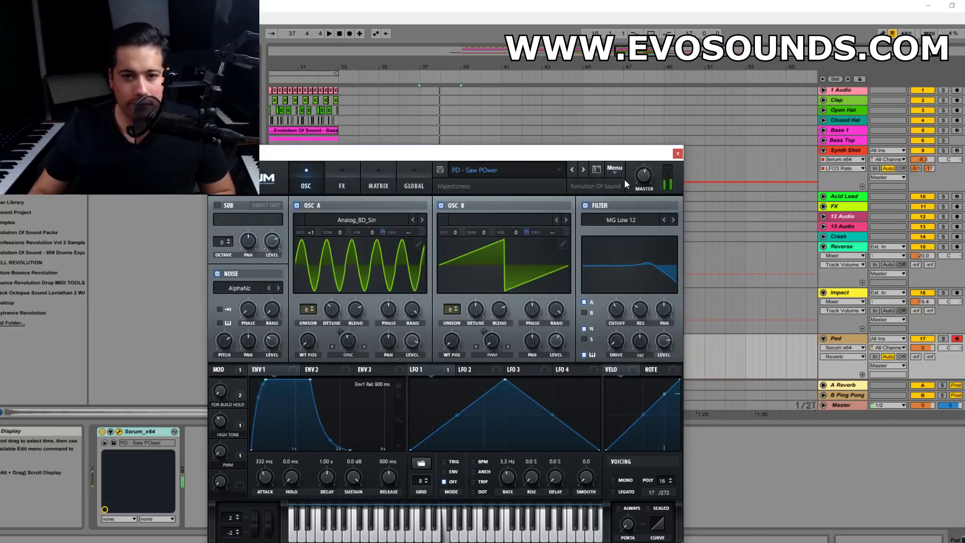
pyautogui.press('z')
pyautogui.moveTo(922, 348); pyautogui.dragTo(922, 354)
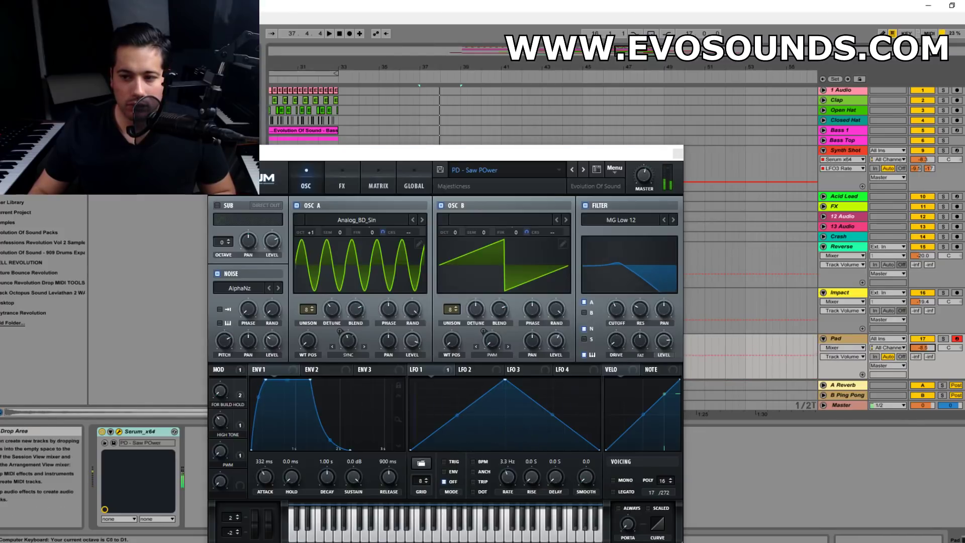
pyautogui.click(677, 153)
# - Create an empty eight-bar MIDI clip on the Pad track from bar 37 to bar 45
pyautogui.click(403, 305)
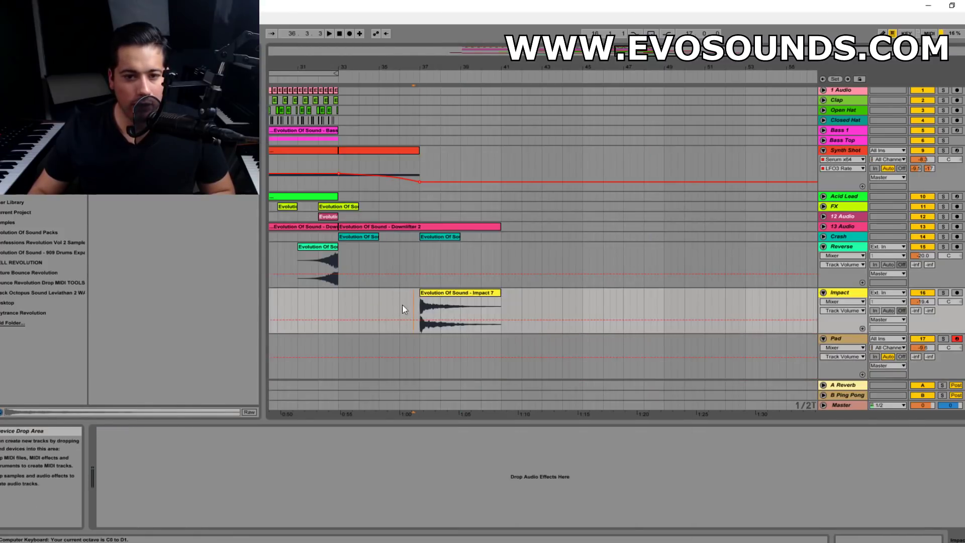
pyautogui.click(386, 274)
pyautogui.press('space')
pyautogui.click(426, 293)
pyautogui.press('space')
pyautogui.moveTo(427, 348); pyautogui.dragTo(581, 361)
pyautogui.hotkey('ctrl', 'shift', 'm')
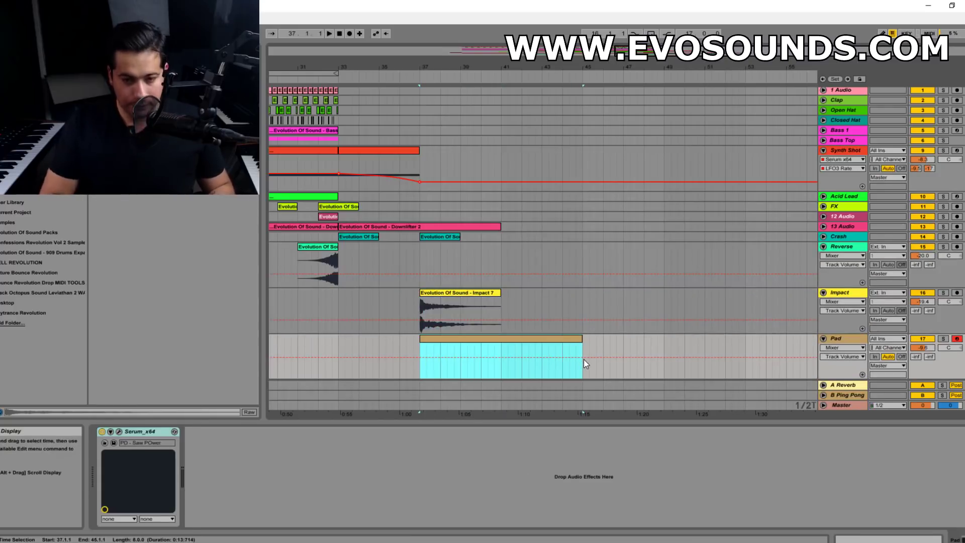
# - Open the Pad clip in an enlarged note editor and add eight-bar sustained F notes in different octaves, starting at F0
pyautogui.doubleClick(517, 359)
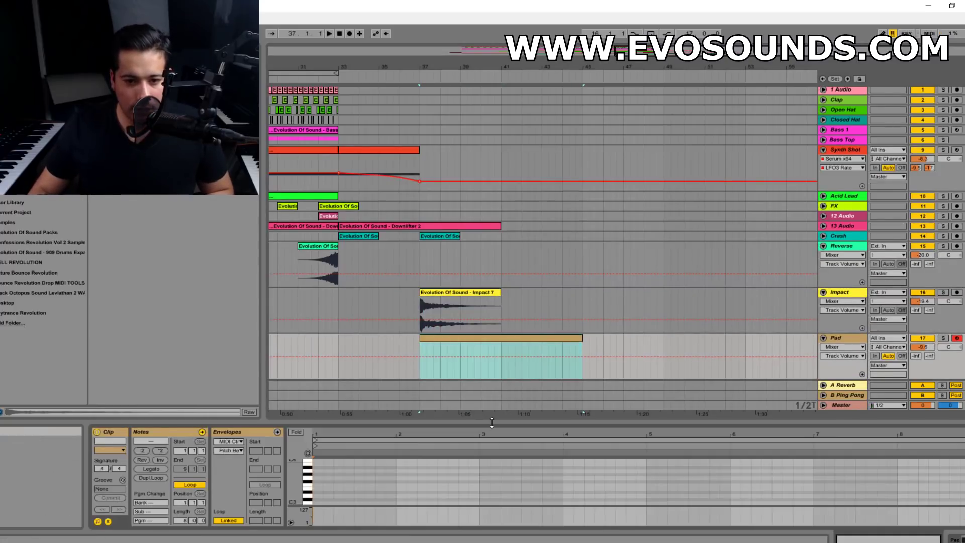
pyautogui.moveTo(491, 423); pyautogui.dragTo(487, 176)
pyautogui.moveTo(297, 347); pyautogui.dragTo(958, 458)
pyautogui.click(319, 447)
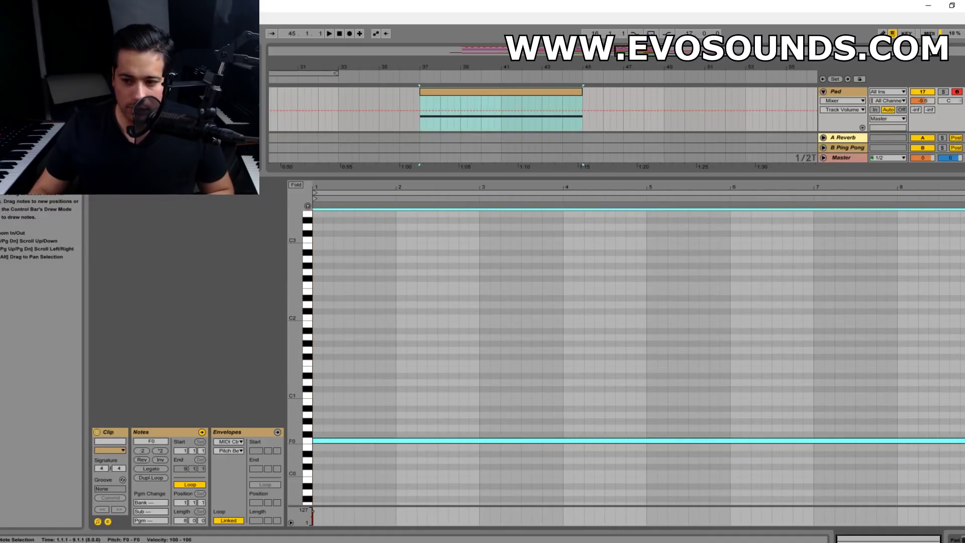
# - Shrink the Pad clip's note editor and lower the Pad track volume to -15.7 dB
pyautogui.moveTo(725, 176); pyautogui.dragTo(649, 444)
pyautogui.moveTo(922, 350); pyautogui.dragTo(922, 358)
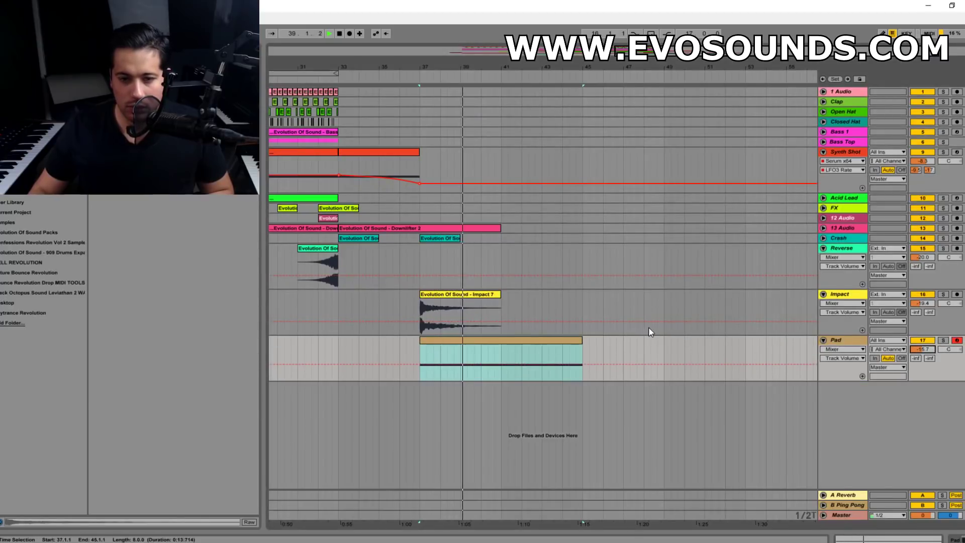
# - Insert a new MIDI track below Pad, name it Ethnic Instrument and load Serum on it
pyautogui.hotkey('ctrl', 'shift', 't')
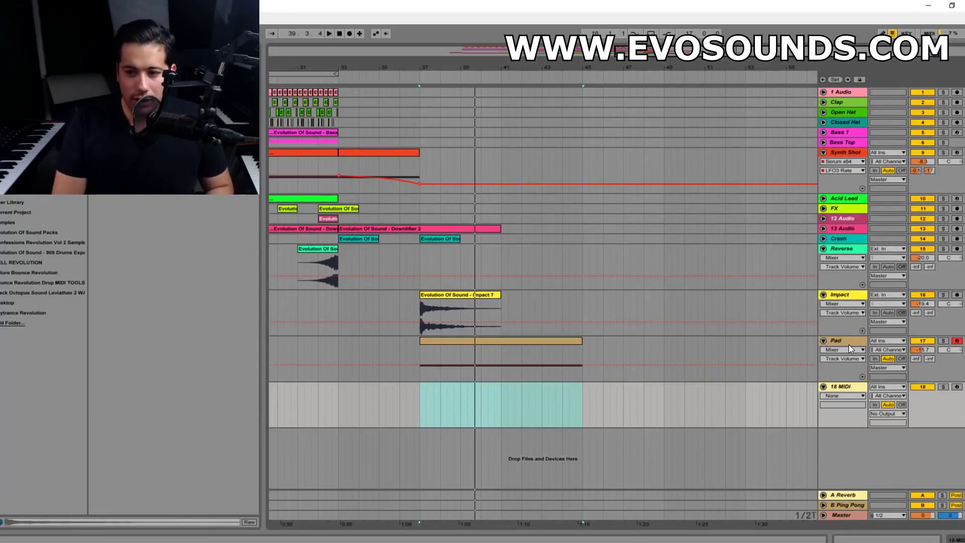
pyautogui.hotkey('ctrl', 'r')
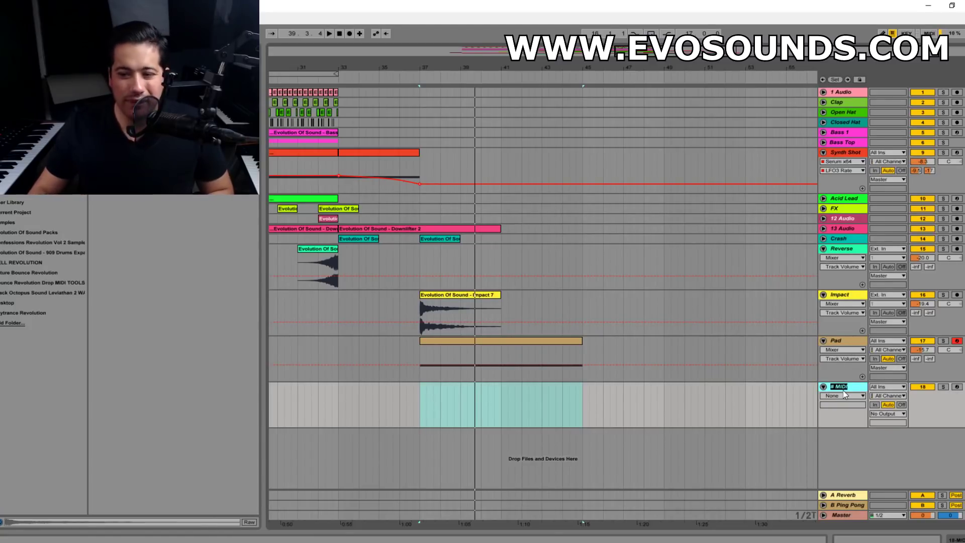
pyautogui.write('Ethnic Instrument')
pyautogui.press('Return')
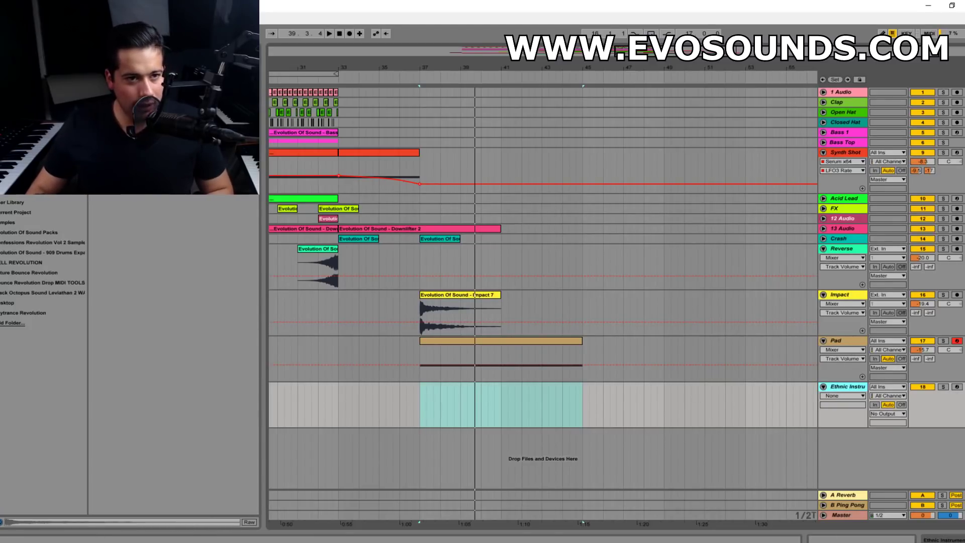
pyautogui.click(849, 387)
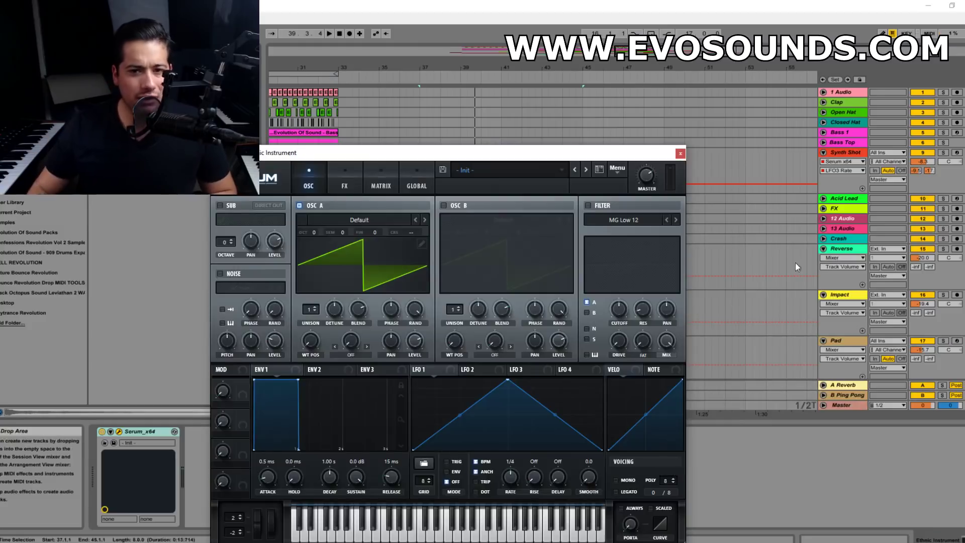
# - Load the preset LD - Ethnic 3 in the Ethnic Instrument's Serum and lower the track volume to -12.7 dB
pyautogui.click(508, 170)
pyautogui.moveTo(631, 433)
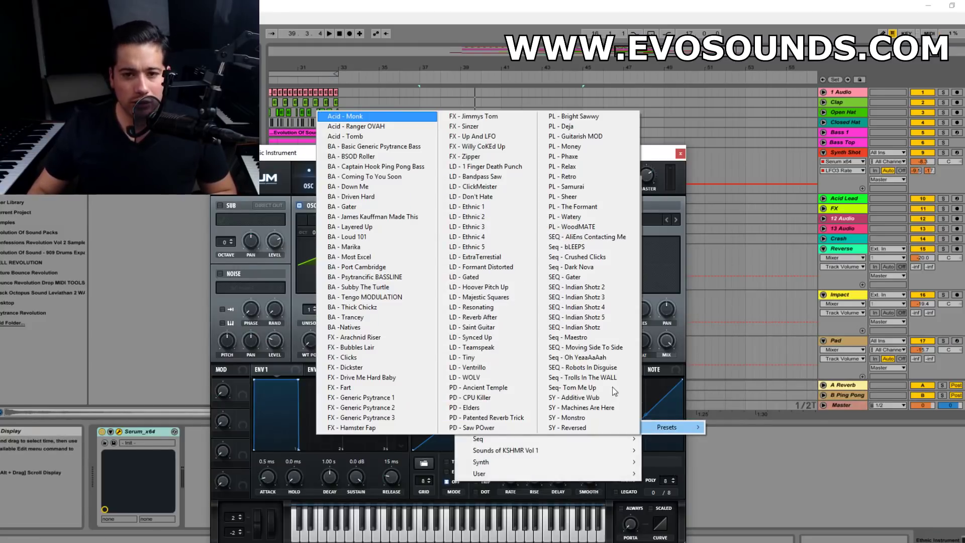
pyautogui.click(495, 227)
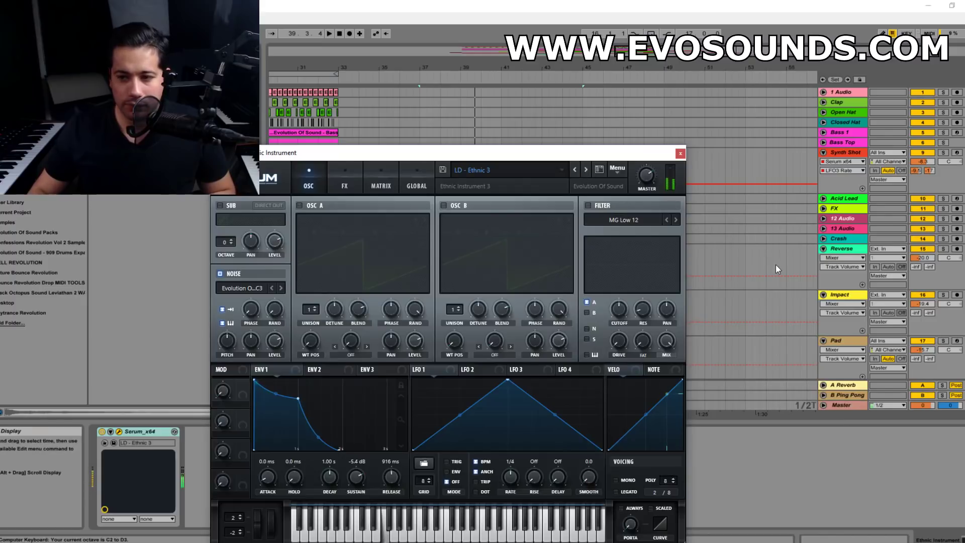
pyautogui.scroll(-2, 775, 269)
pyautogui.moveTo(925, 347); pyautogui.dragTo(925, 372)
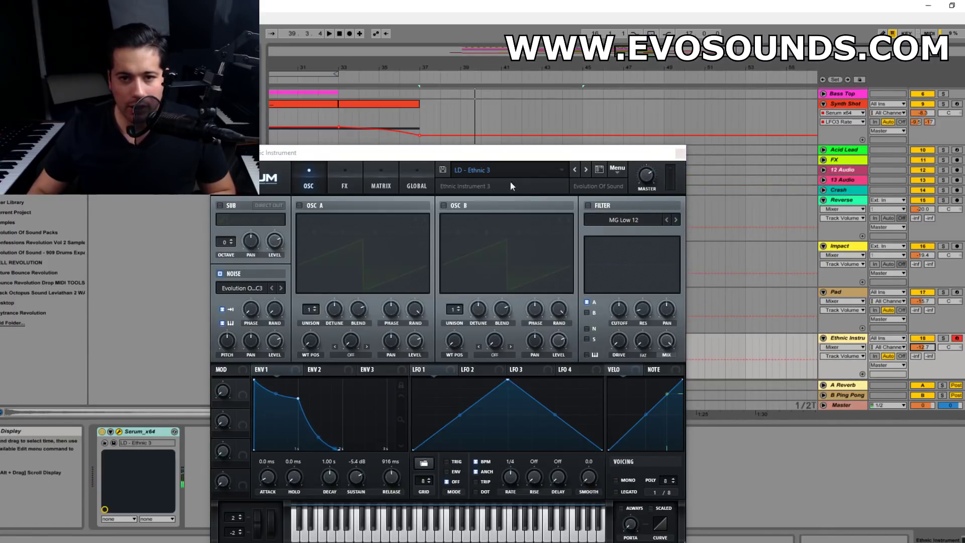
# - Audition the neighbouring Serum presets LD - Ethnic 1 to 5, return to LD - Ethnic 3 and close Serum
pyautogui.click(575, 169)
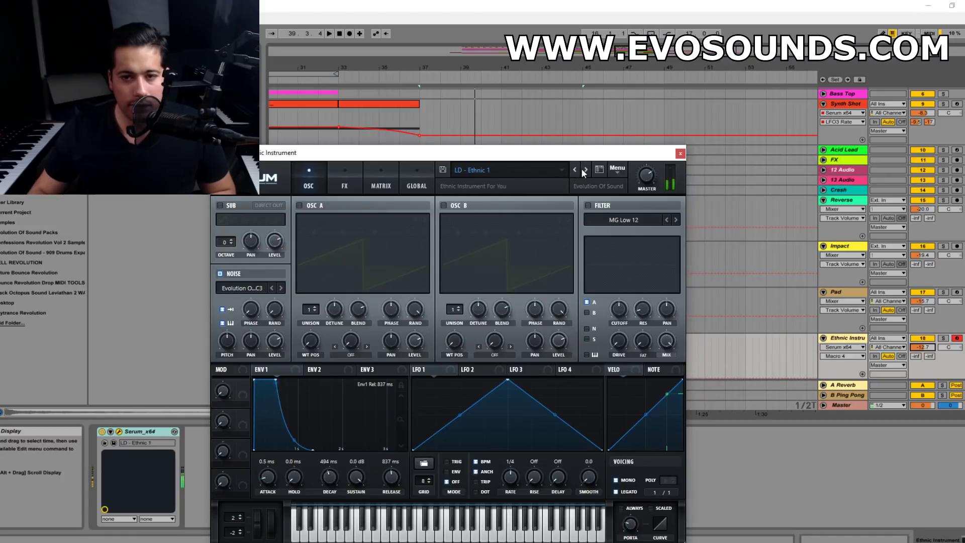
pyautogui.click(583, 171)
pyautogui.click(583, 171)
pyautogui.click(583, 171)
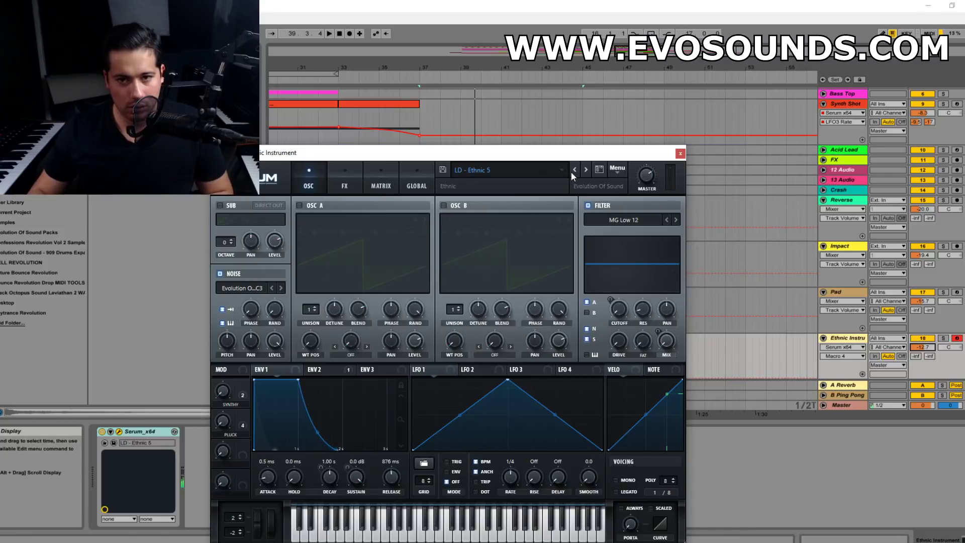
pyautogui.click(575, 170)
pyautogui.click(575, 170)
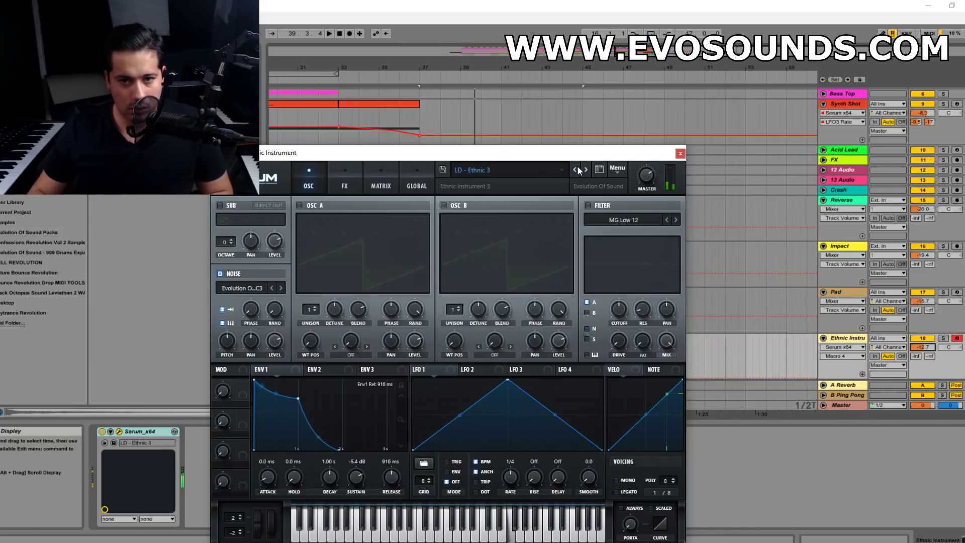
pyautogui.click(679, 156)
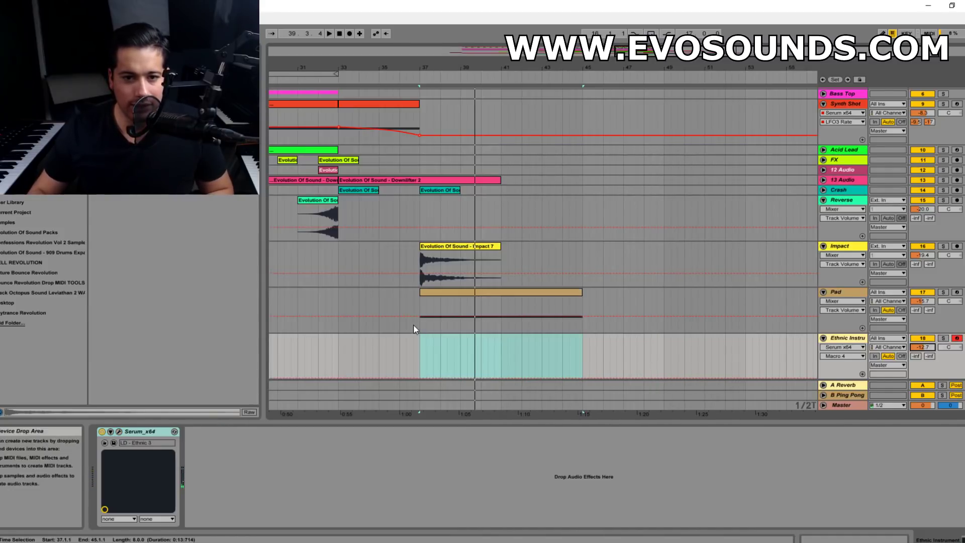
# - Play the breakdown from bar 33 and lower the Ethnic Instrument track volume to -14.3 dB
pyautogui.press('space')
pyautogui.click(340, 143)
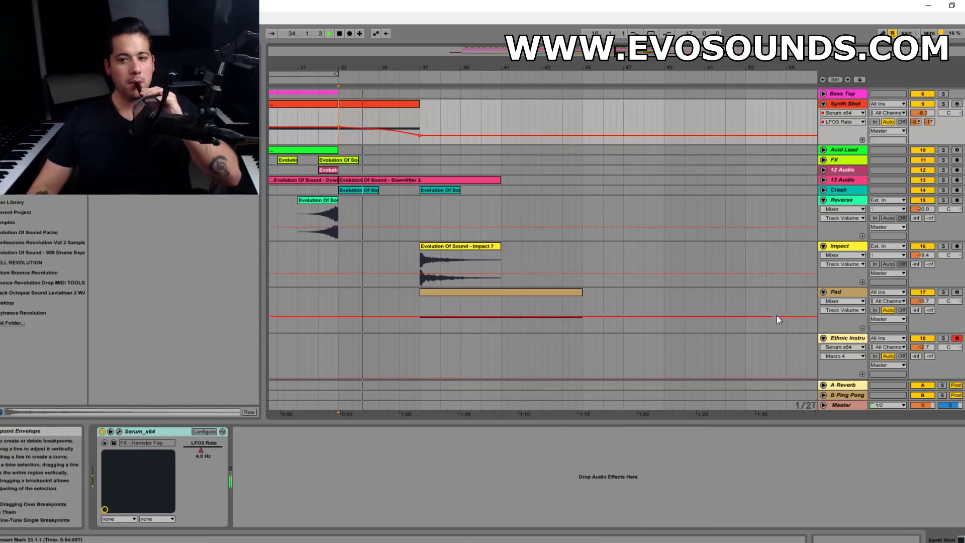
pyautogui.moveTo(923, 346); pyautogui.dragTo(923, 350)
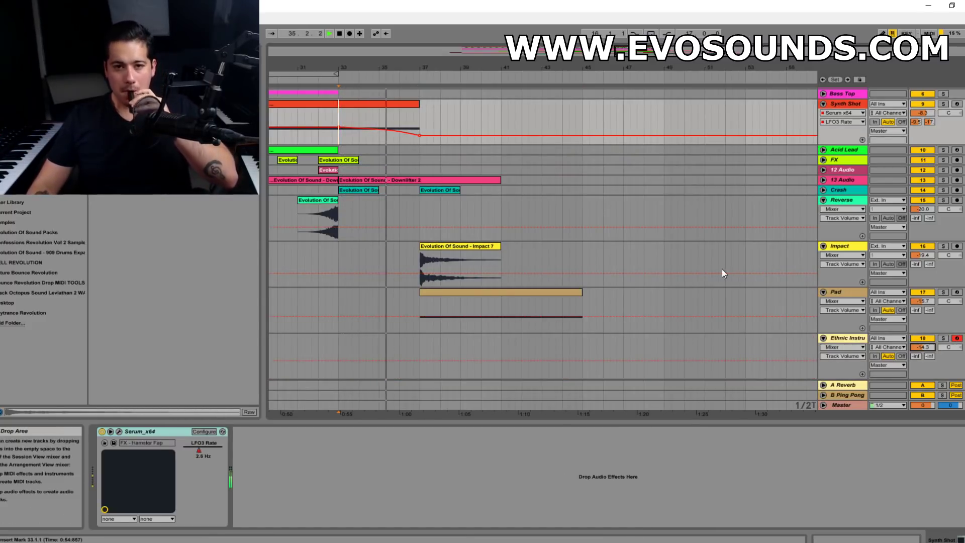
# - Copy the two-bar Reverse clip so that the copy runs from bar 35 to bar 37
pyautogui.click(318, 214)
pyautogui.click(380, 210)
pyautogui.hotkey('ctrl', 'v')
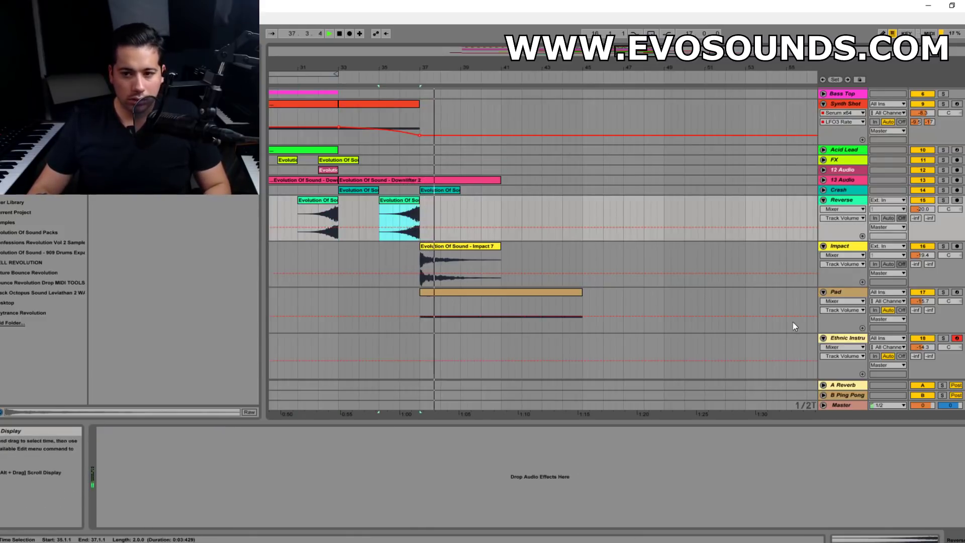
# - Duplicate the eight-bar Pad clip so that the pad continues from bar 45 to bar 53
pyautogui.click(846, 342)
pyautogui.click(578, 305)
pyautogui.hotkey('ctrl', 'd')
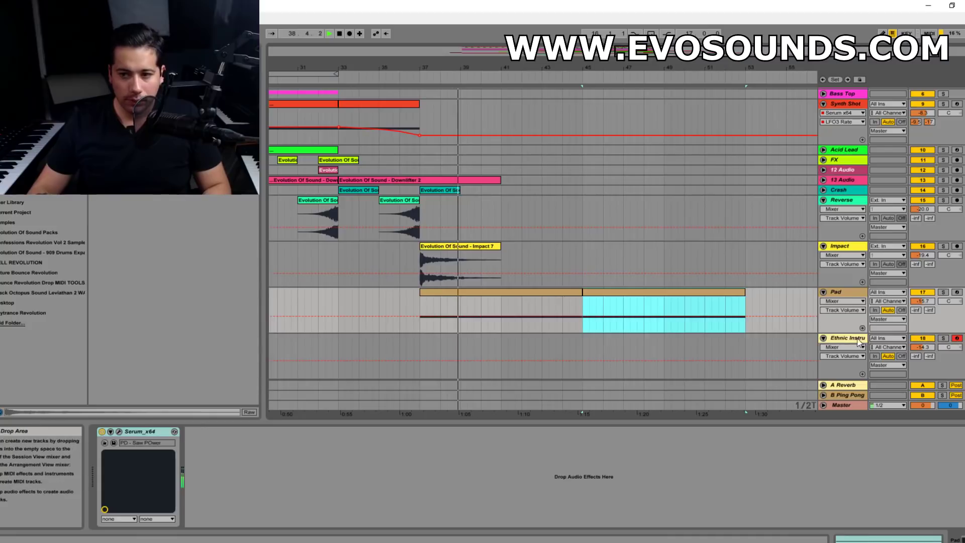
# - Add the Scale preset Evolution Of Sound - Indian MukMe F from the User Library to the Ethnic Instrument track
pyautogui.click(849, 338)
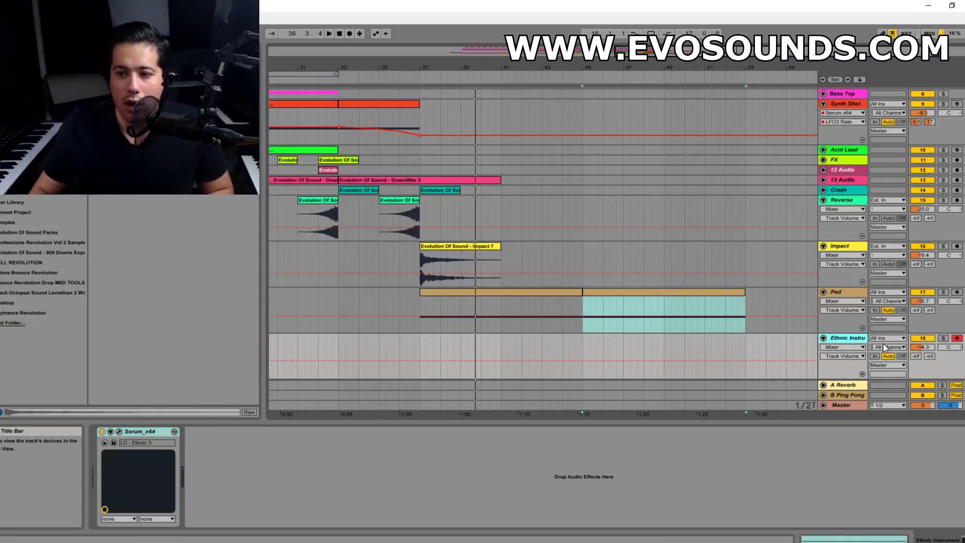
pyautogui.click(2, 203)
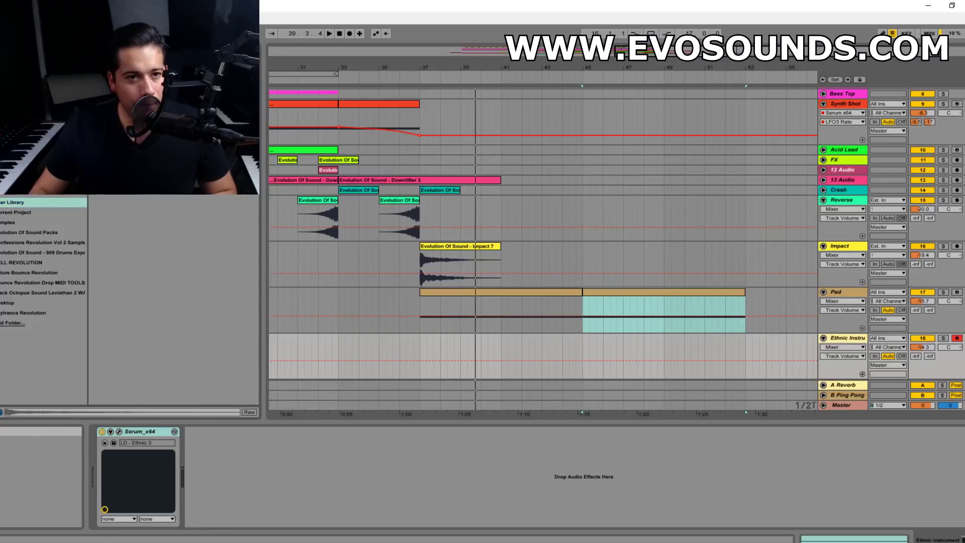
pyautogui.press('BackSpace')
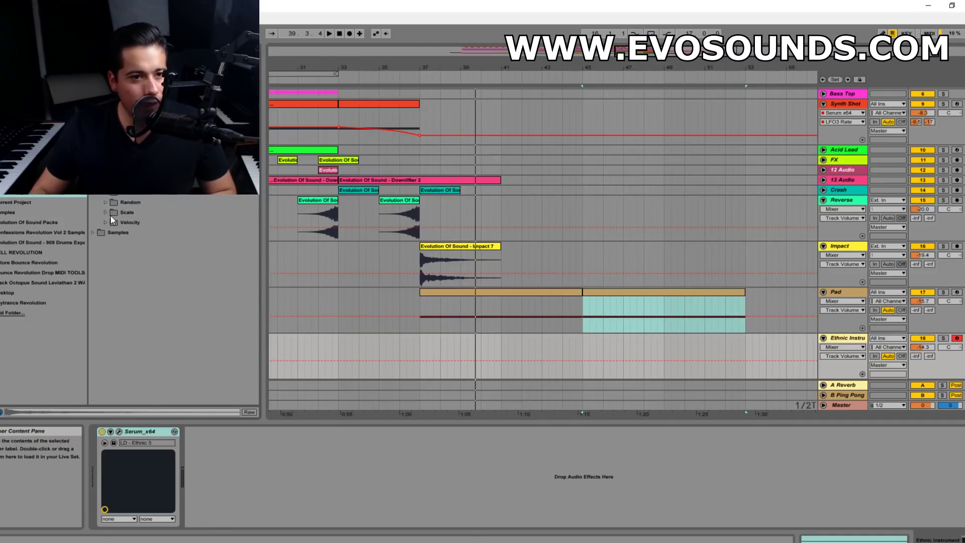
pyautogui.click(105, 211)
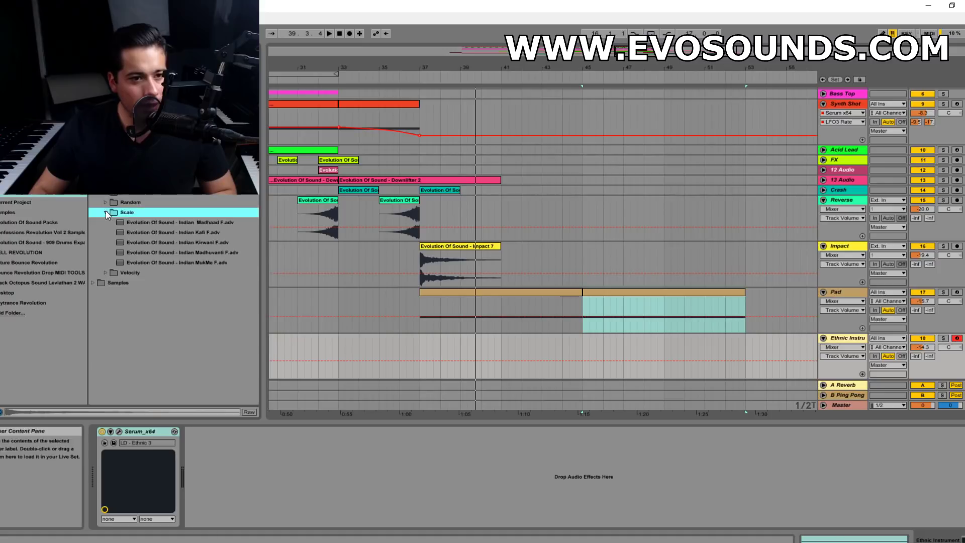
pyautogui.click(197, 254)
pyautogui.click(192, 262)
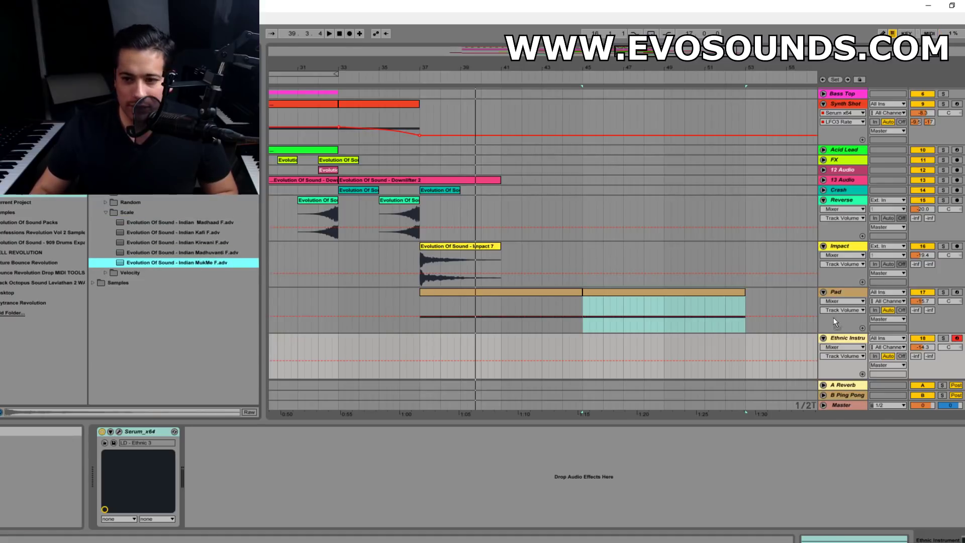
pyautogui.moveTo(192, 262); pyautogui.dragTo(844, 374)
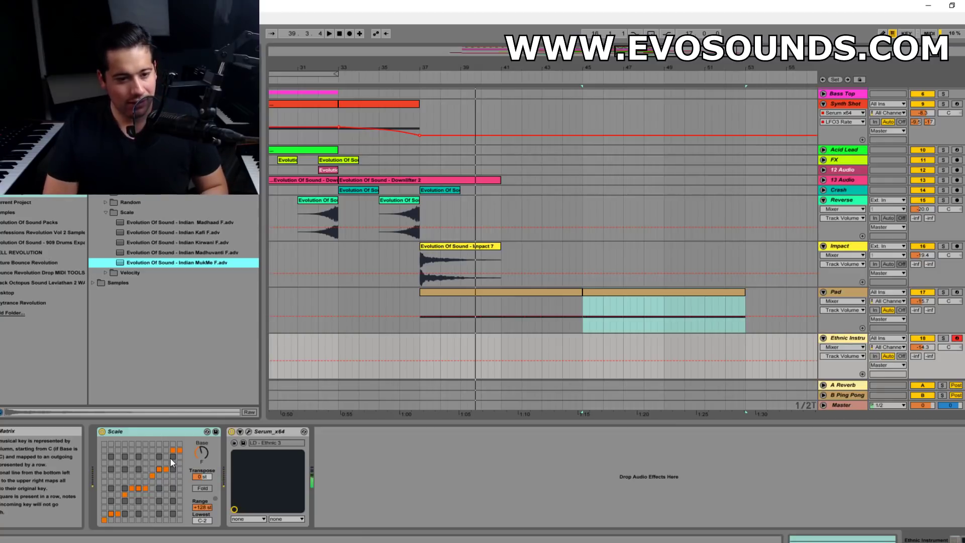
# - Play the breakdown from the second Reverse clip and set the Ethnic Instrument track volume to -9.7 dB
pyautogui.click(394, 214)
pyautogui.press('space')
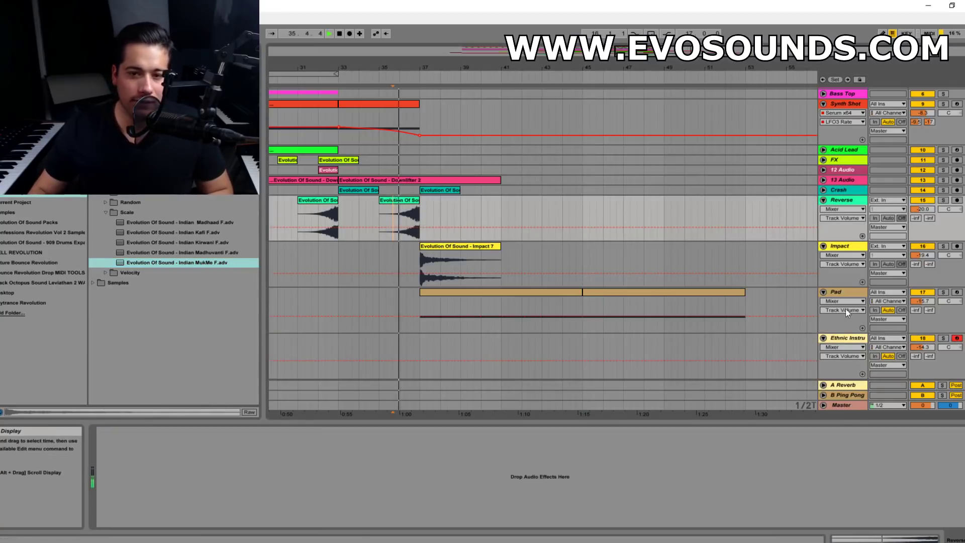
pyautogui.moveTo(922, 347); pyautogui.dragTo(923, 332)
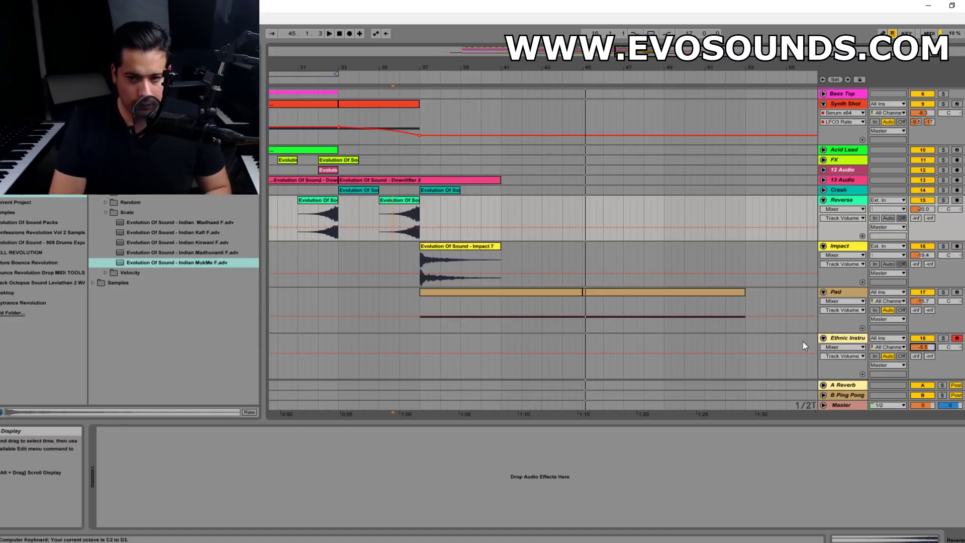
pyautogui.click(847, 338)
pyautogui.moveTo(945, 378)
pyautogui.mouseDown()
pyautogui.moveTo(946, 332)
pyautogui.moveTo(926, 355)
pyautogui.mouseUp()
pyautogui.press('space')
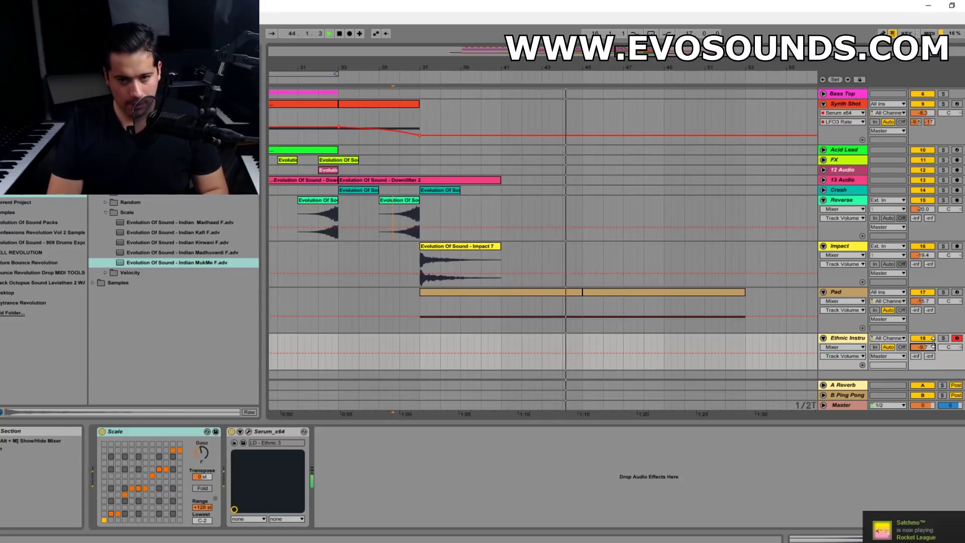
pyautogui.press('space')
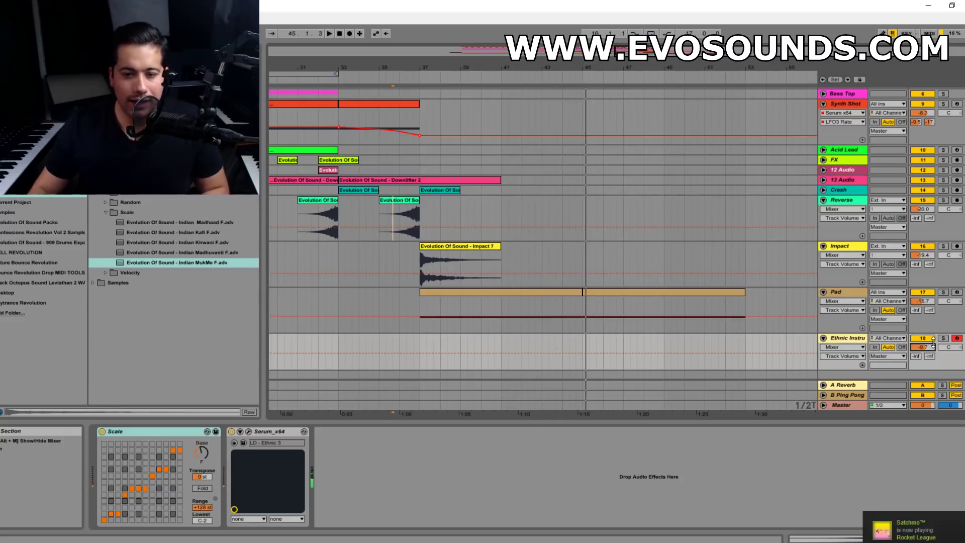
# - Record a melody on the Ethnic Instrument track starting at bar 37
pyautogui.moveTo(420, 349); pyautogui.dragTo(424, 348)
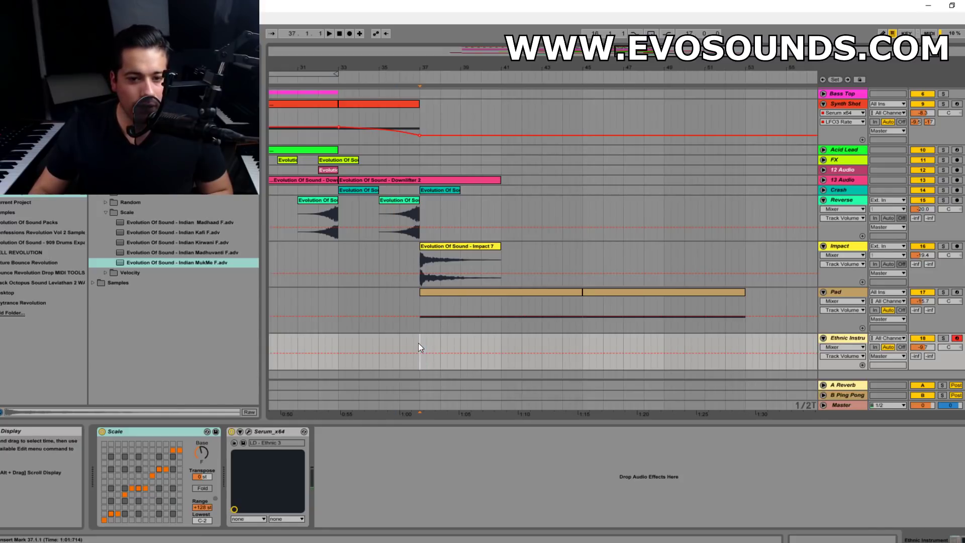
pyautogui.click(348, 36)
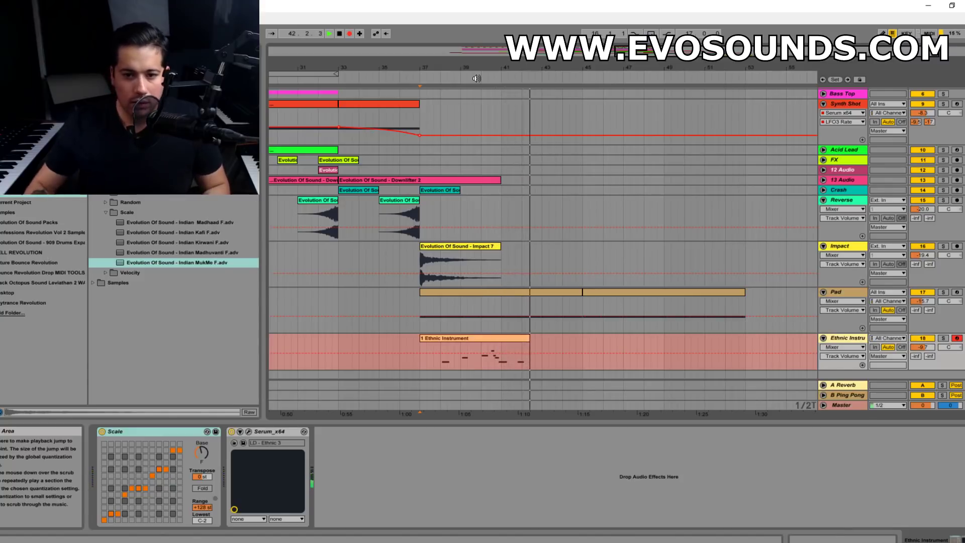
pyautogui.press('space')
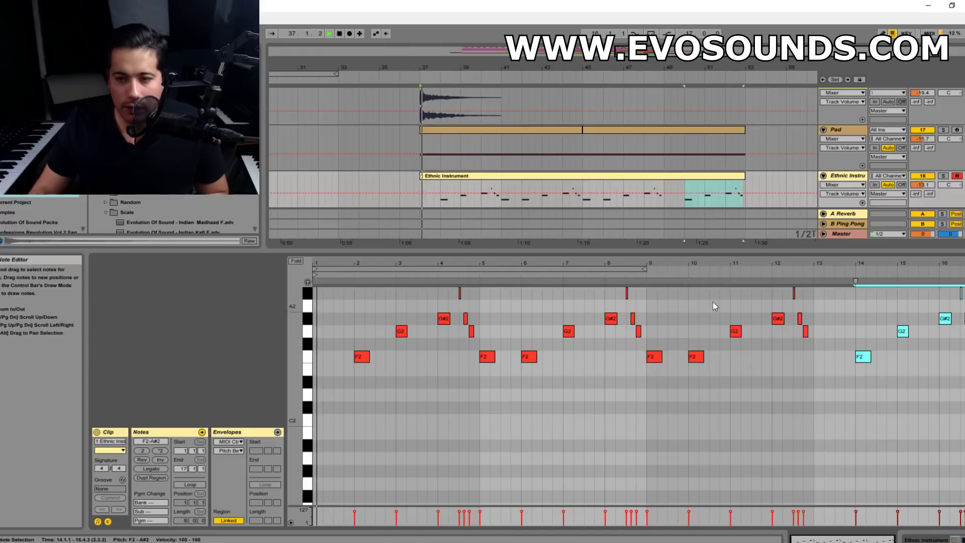
# - Copy the F2 note at bar 9 of the Ethnic Instrument clip to bar 13 and shrink the note editor
pyautogui.click(655, 356)
pyautogui.doubleClick(821, 357)
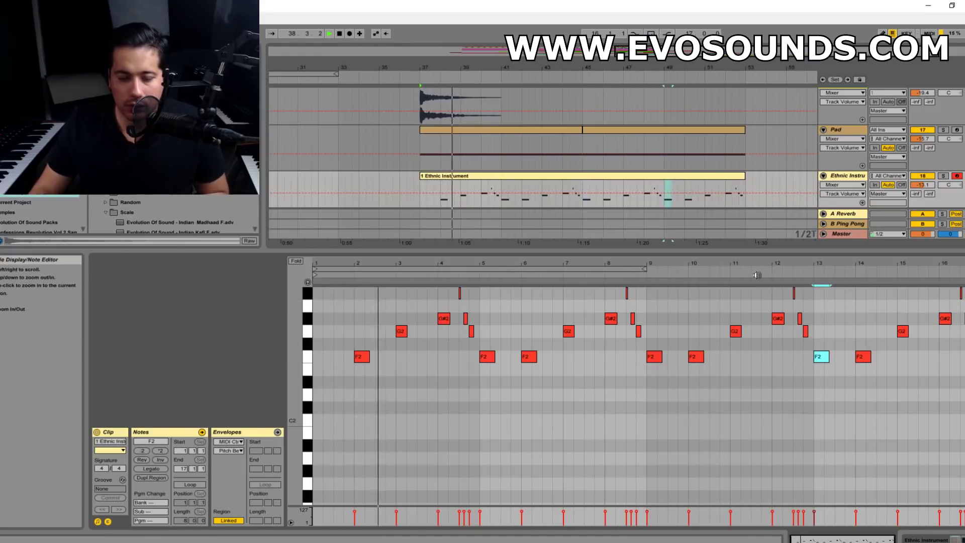
pyautogui.moveTo(575, 251); pyautogui.dragTo(533, 382)
# - Play back the arrangement from the start of the breakdown at bar 33
pyautogui.press('space')
pyautogui.click(312, 183)
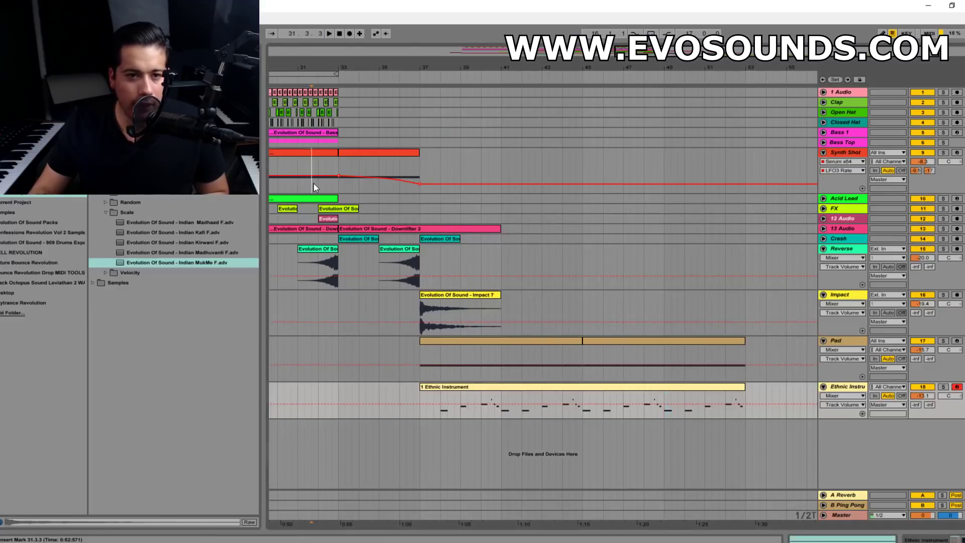
pyautogui.press('space')
pyautogui.press('space')
pyautogui.click(340, 139)
pyautogui.press('space')
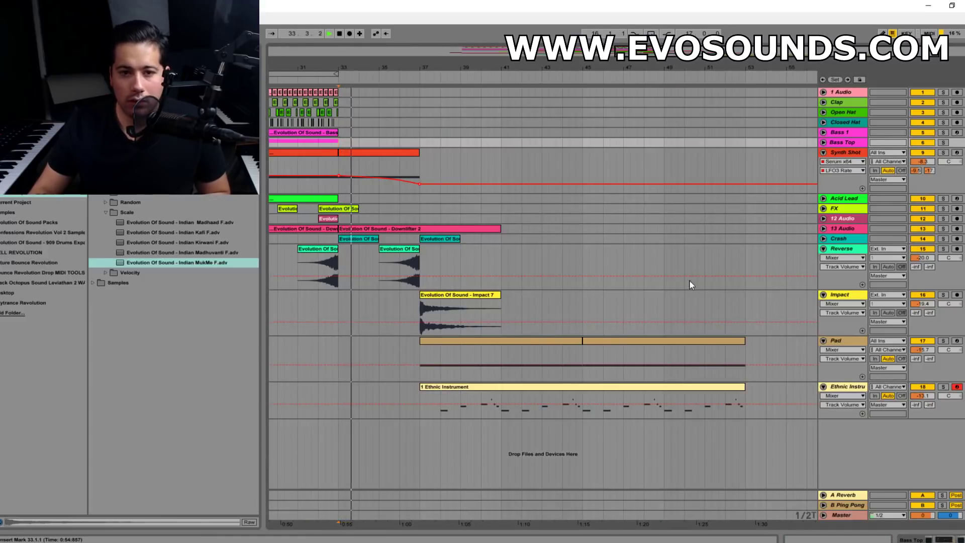
# - Search for a Reverb, add it after Serum on the Ethnic Instrument track and set its Size to 15.22
pyautogui.click(845, 386)
pyautogui.hotkey('ctrl', 'alt', 'l')
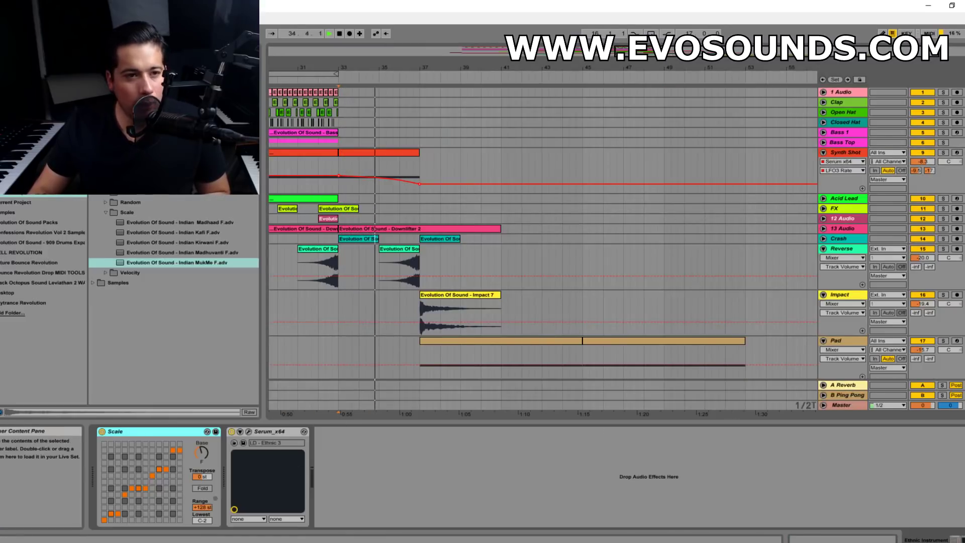
pyautogui.click(20, 102)
pyautogui.write('reverb')
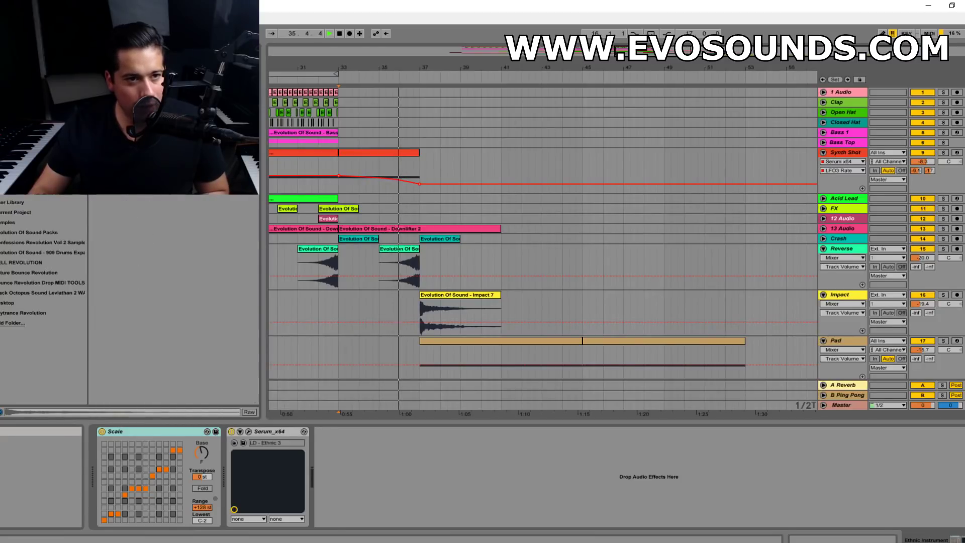
pyautogui.moveTo(120, 92); pyautogui.dragTo(357, 451)
pyautogui.moveTo(422, 481); pyautogui.dragTo(422, 503)
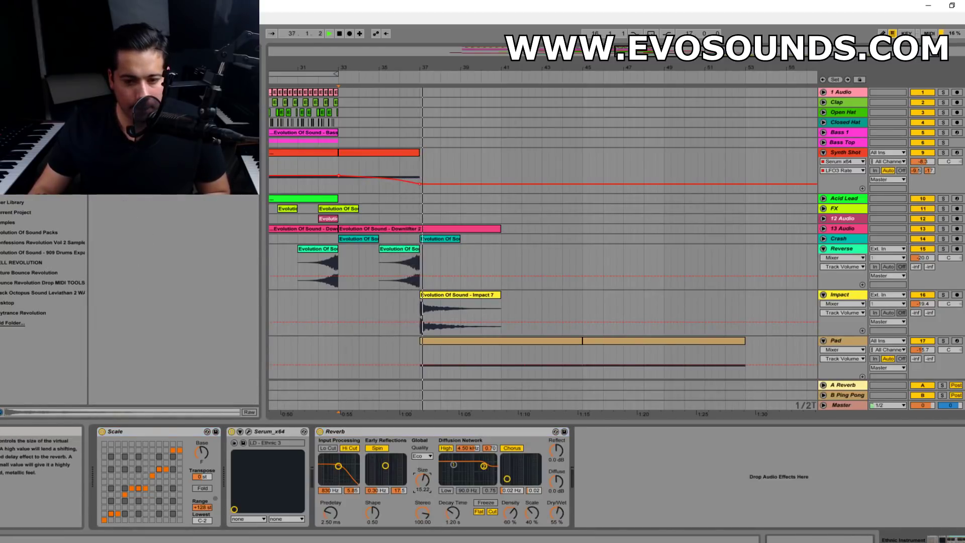
# - Enable the Reverb's Lo Cut with its input filter at 2.12 kHz; set Quality to High, Size 9.32, Decay Time 3.79 s and Dry/Wet 56%
pyautogui.click(330, 448)
pyautogui.moveTo(339, 466); pyautogui.dragTo(344, 467)
pyautogui.moveTo(556, 513); pyautogui.dragTo(556, 511)
pyautogui.moveTo(453, 512); pyautogui.dragTo(453, 496)
pyautogui.click(421, 457)
pyautogui.click(421, 482)
pyautogui.moveTo(424, 480); pyautogui.dragTo(423, 485)
# - Raise the Ethnic Instrument track's volume to about -8.9 dB and stop playback
pyautogui.scroll(-2, 865, 332)
pyautogui.moveTo(921, 357); pyautogui.dragTo(922, 349)
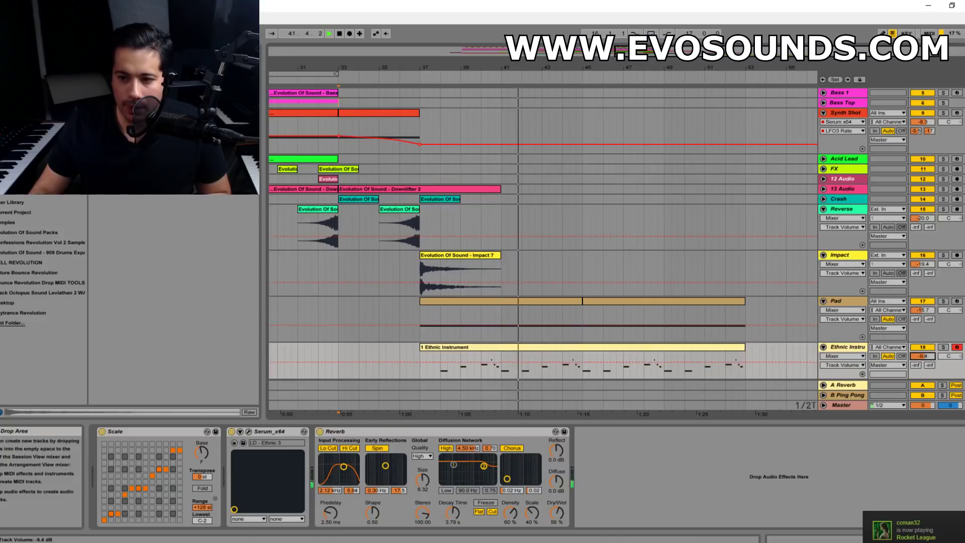
pyautogui.press('space')
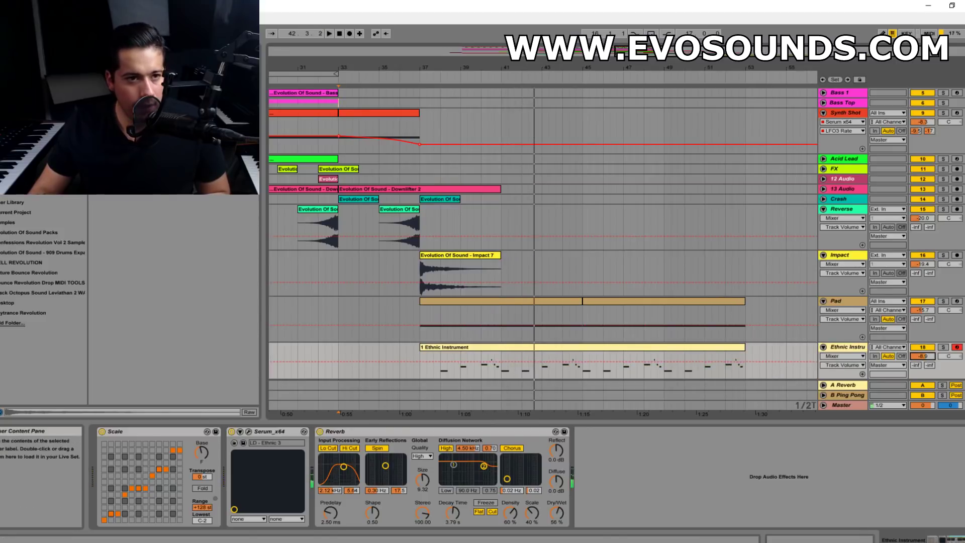
# - Add a Ping Pong Delay after the Reverb, narrow its filter to high frequencies, set Dry/Wet to 41% and play back the melody
pyautogui.click(254, 50)
pyautogui.hotkey('ctrl', 'f')
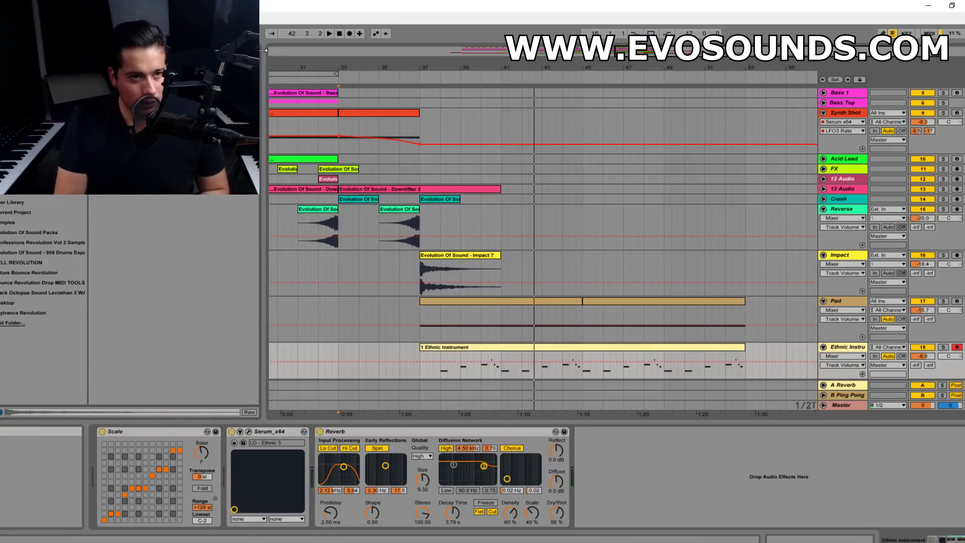
pyautogui.moveTo(131, 72); pyautogui.dragTo(711, 489)
pyautogui.moveTo(604, 451); pyautogui.dragTo(592, 449)
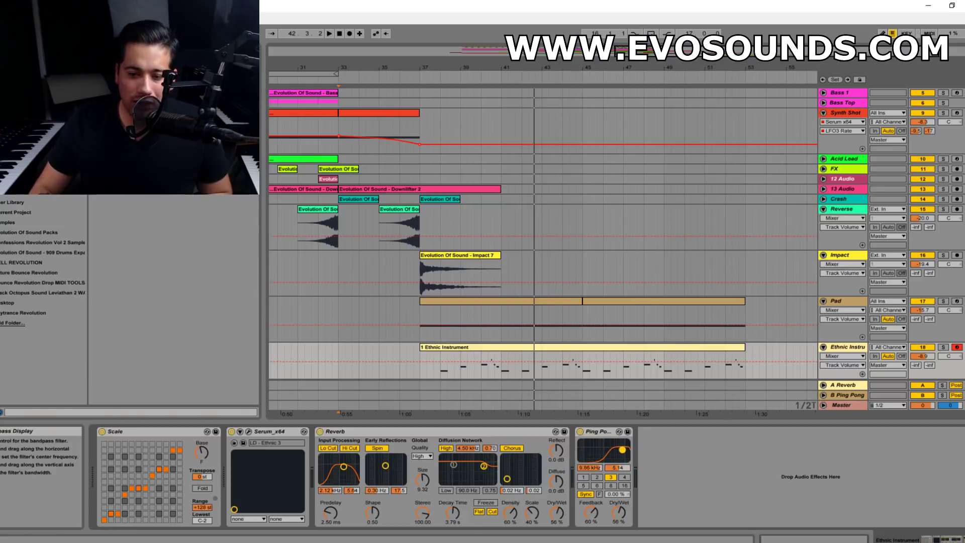
pyautogui.moveTo(619, 512); pyautogui.dragTo(619, 514)
pyautogui.press('space')
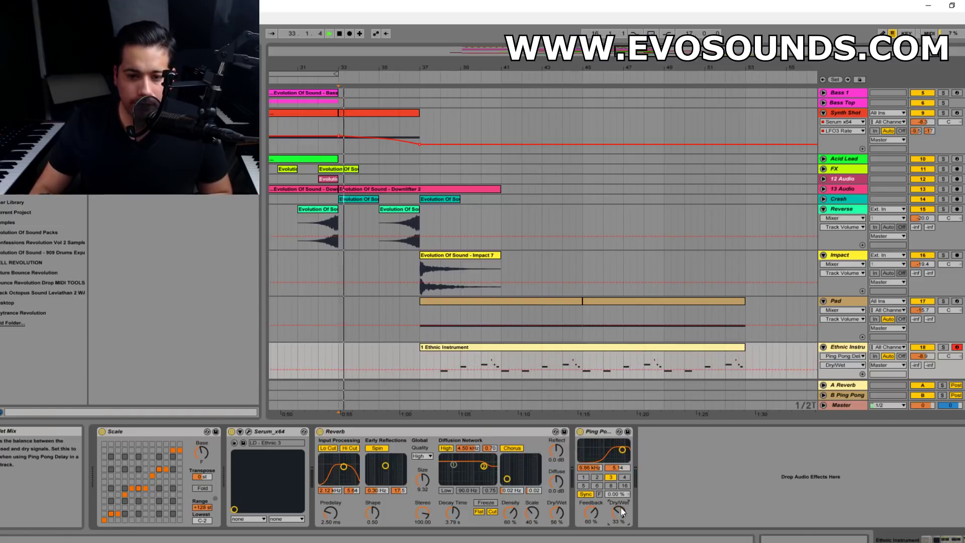
pyautogui.click(440, 365)
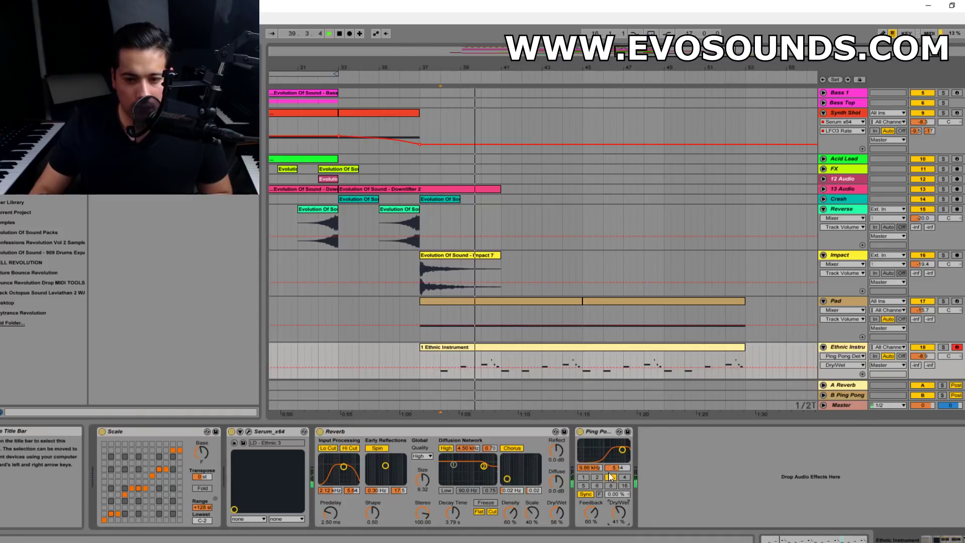
# - Play back from bar 36 and set the Ethnic Instrument track's volume to -9.5 dB
pyautogui.moveTo(925, 357); pyautogui.dragTo(925, 362)
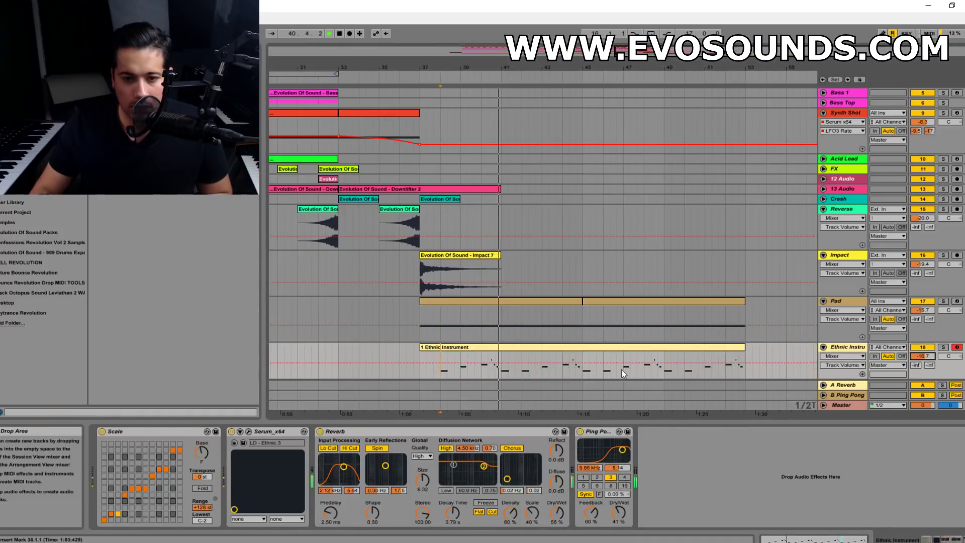
pyautogui.click(511, 345)
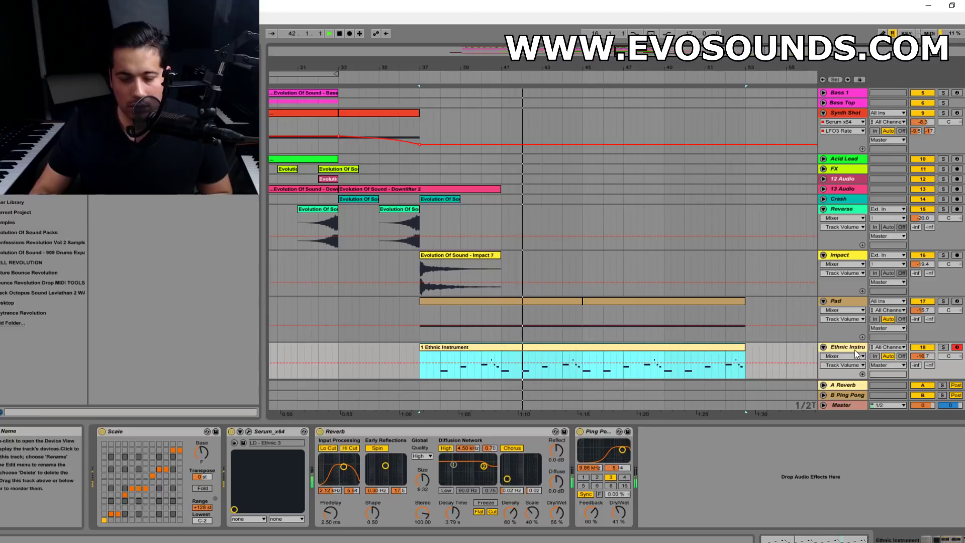
pyautogui.click(397, 226)
pyautogui.click(408, 223)
pyautogui.press('space')
pyautogui.press('space')
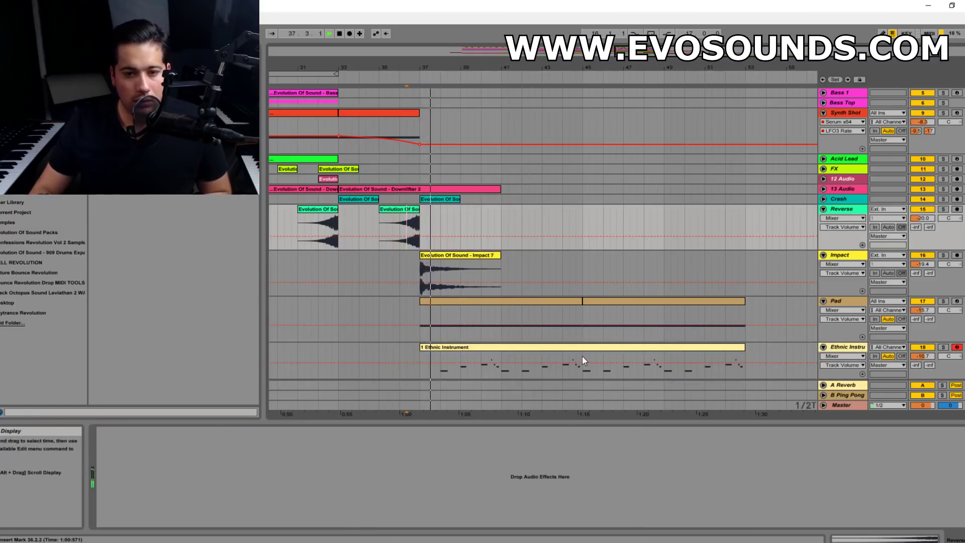
pyautogui.moveTo(752, 421); pyautogui.dragTo(649, 463)
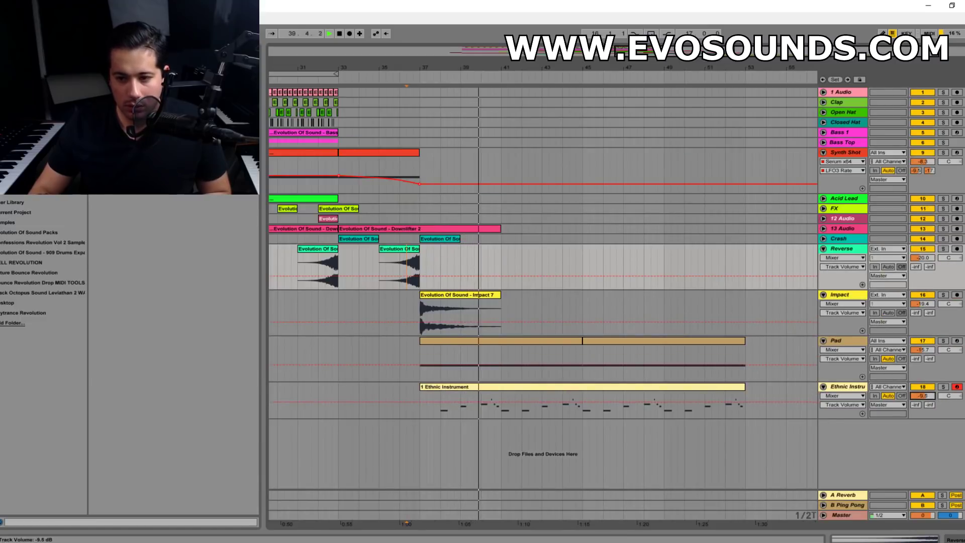
# - Stop playback and insert an audio track named SYNTH FX below the Ethnic Instrument track
pyautogui.click(510, 387)
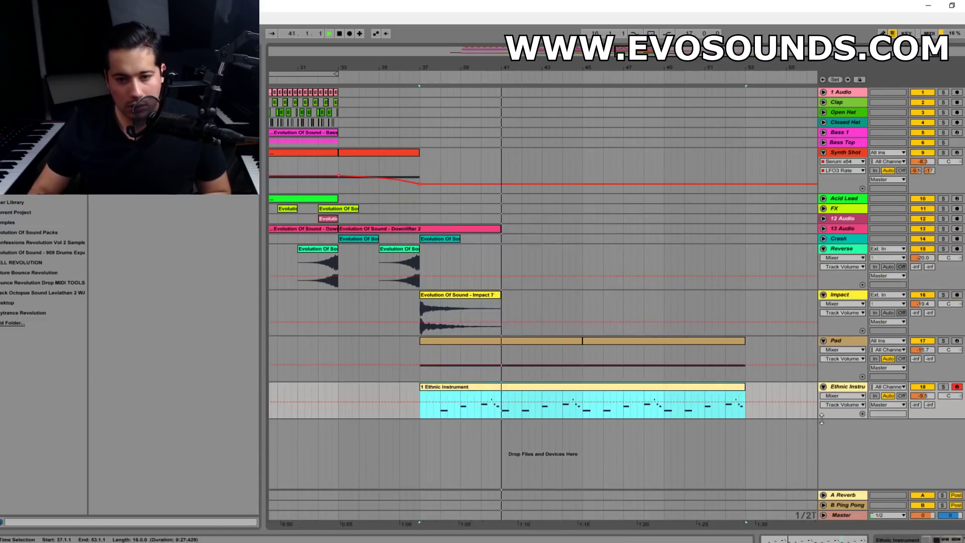
pyautogui.press('space')
pyautogui.hotkey('ctrl', 't')
pyautogui.write('SYNTH F')
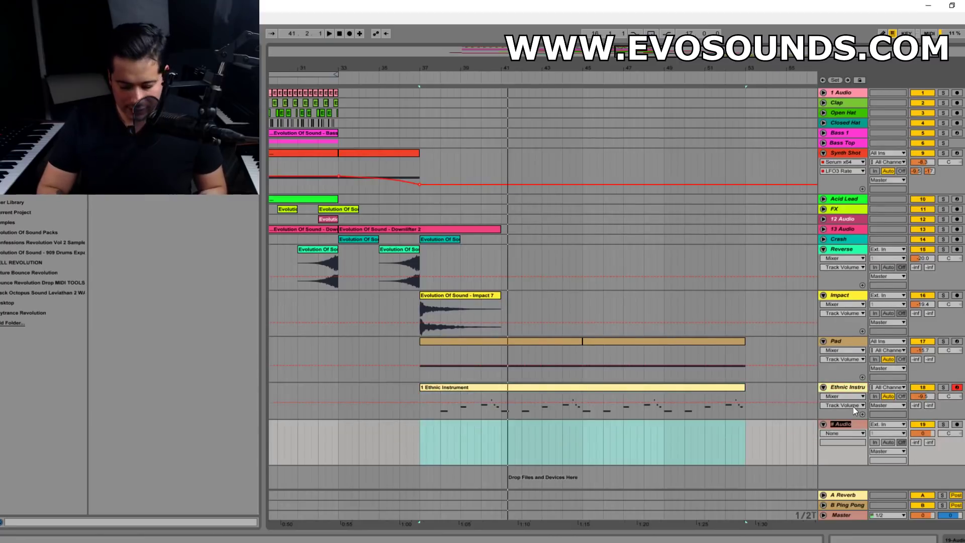
pyautogui.write('X')
pyautogui.press('Return')
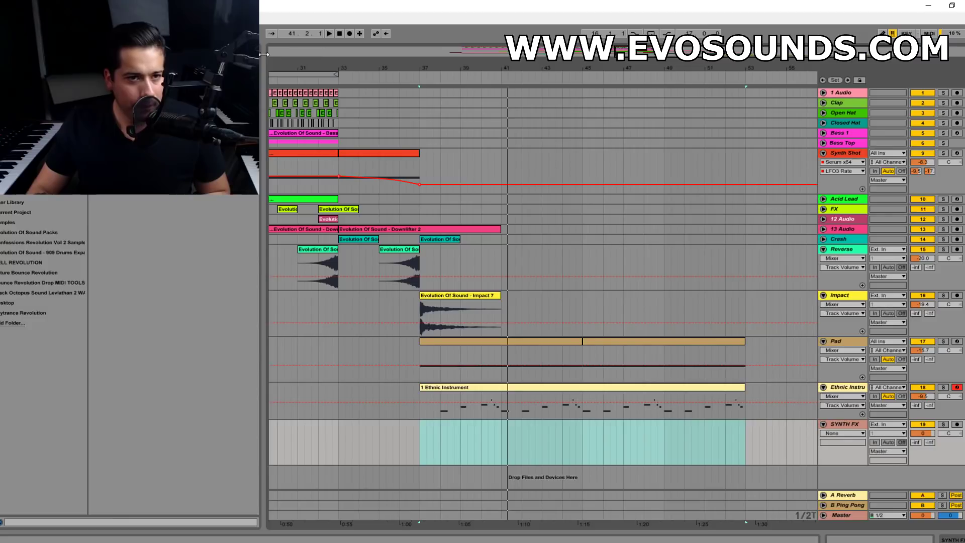
# - Audition samples in the Synth Fills 140 BPM folder and place Synth Fill 26 A on the SYNTH FX track just after bar 41
pyautogui.click(67, 310)
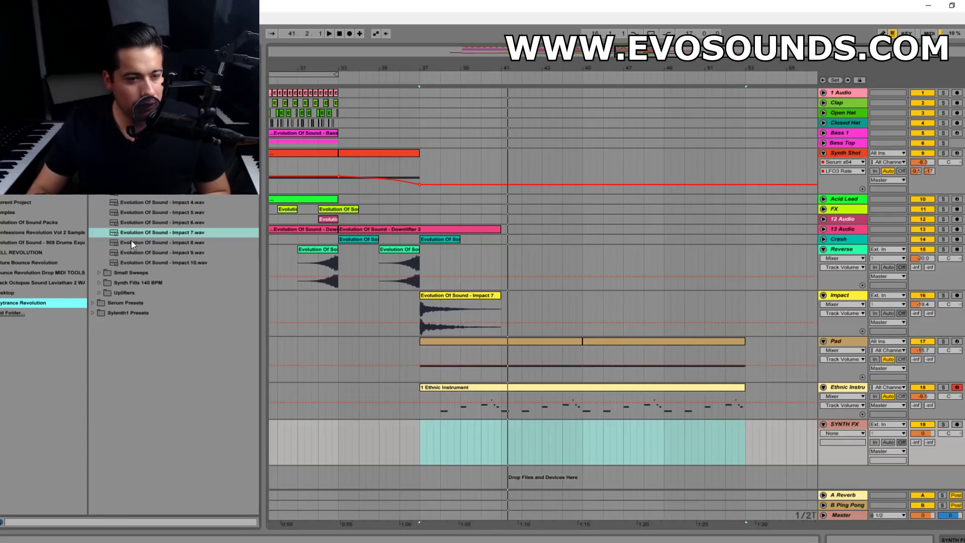
pyautogui.click(103, 283)
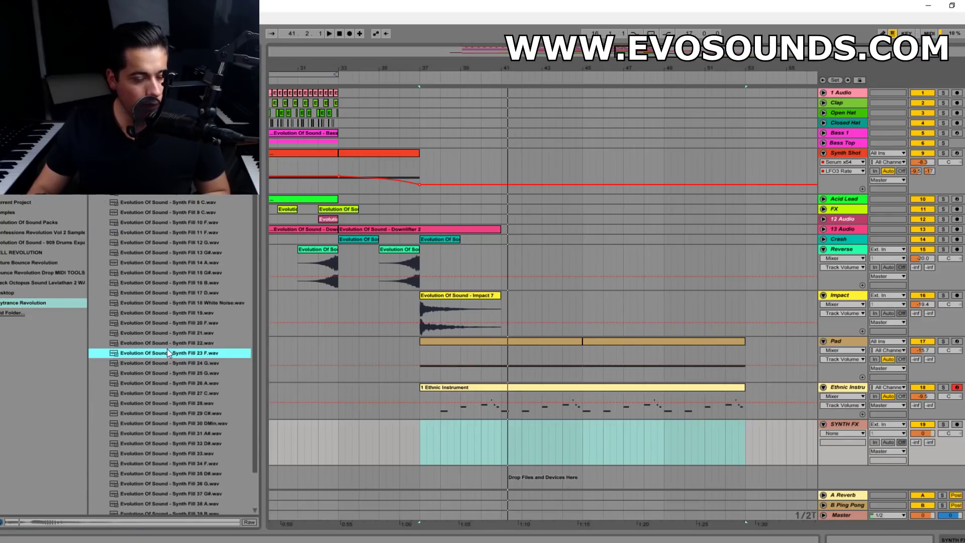
pyautogui.click(198, 345)
pyautogui.click(189, 370)
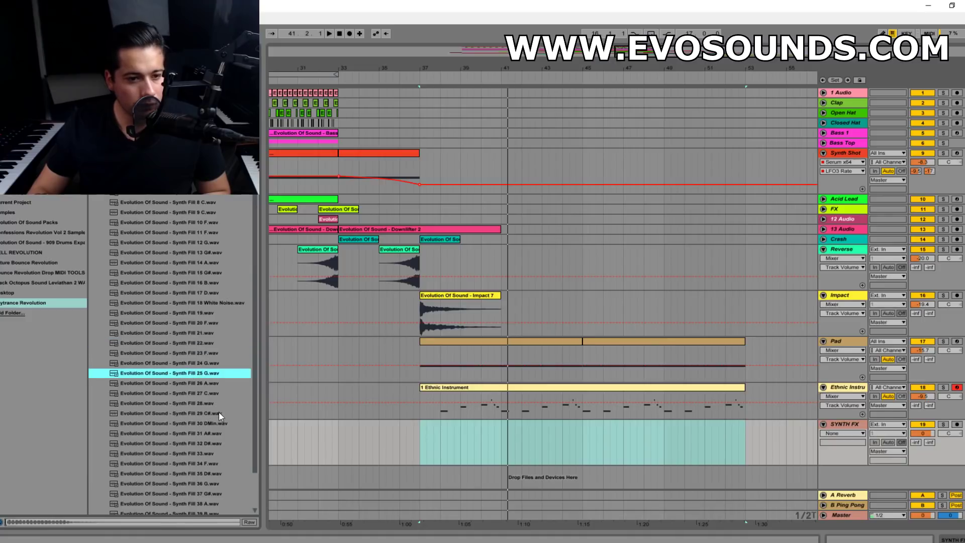
pyautogui.click(204, 387)
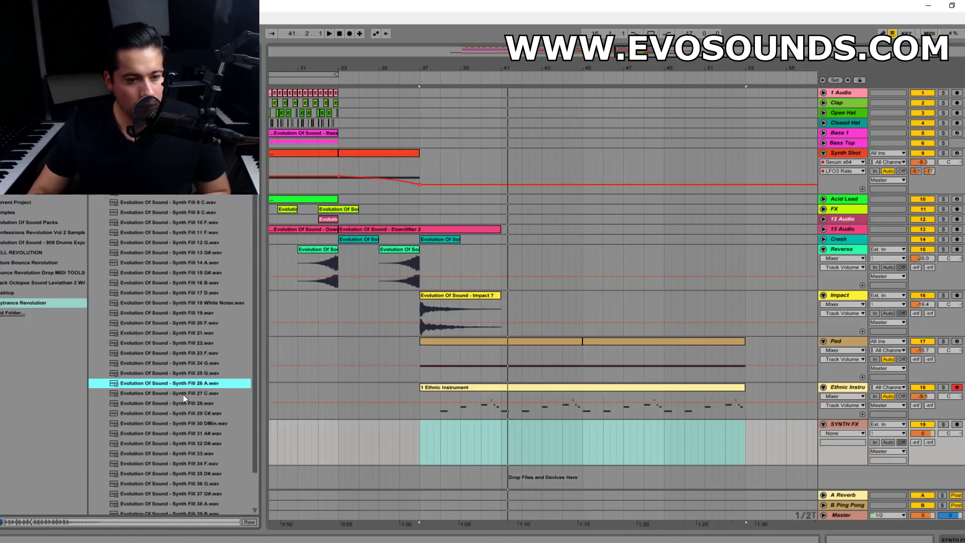
pyautogui.moveTo(197, 386); pyautogui.dragTo(520, 426)
# - Play back the synth fill and lower the SYNTH FX track's volume to -10.7 dB
pyautogui.press('space')
pyautogui.press('space')
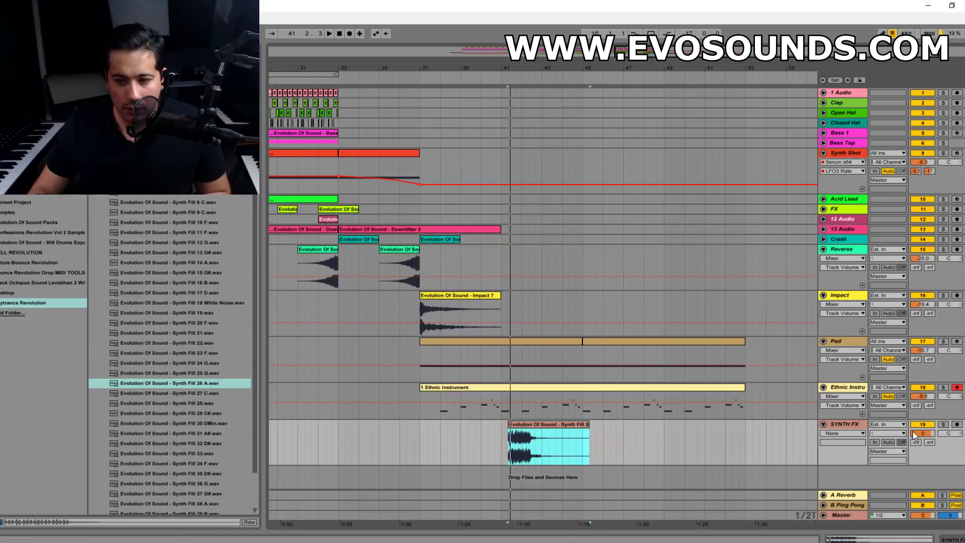
pyautogui.moveTo(915, 436); pyautogui.dragTo(914, 457)
# - Show the fades on the Synth Fill clip, give it a long fade-out and shorten its end to 42.1.3
pyautogui.moveTo(527, 68); pyautogui.dragTo(469, 108)
pyautogui.rightClick(429, 423)
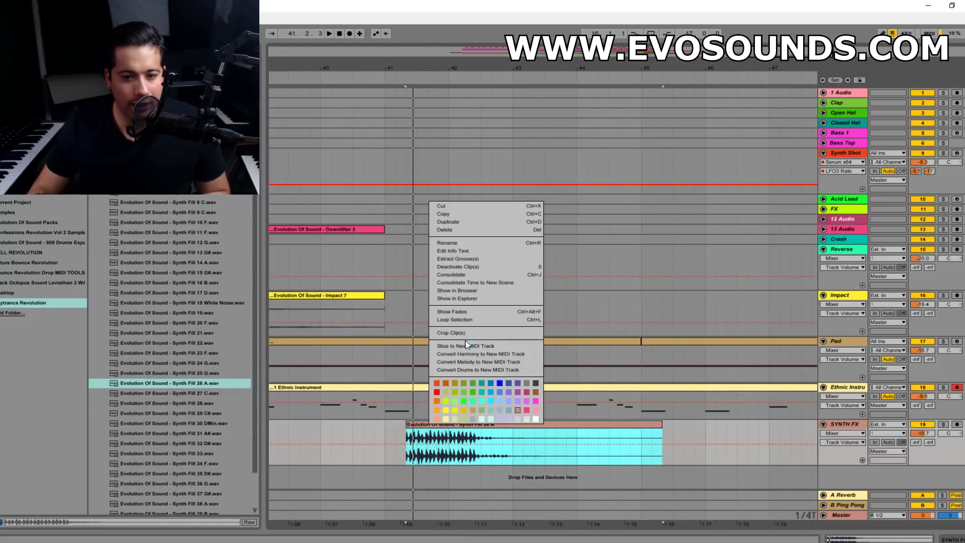
pyautogui.click(484, 312)
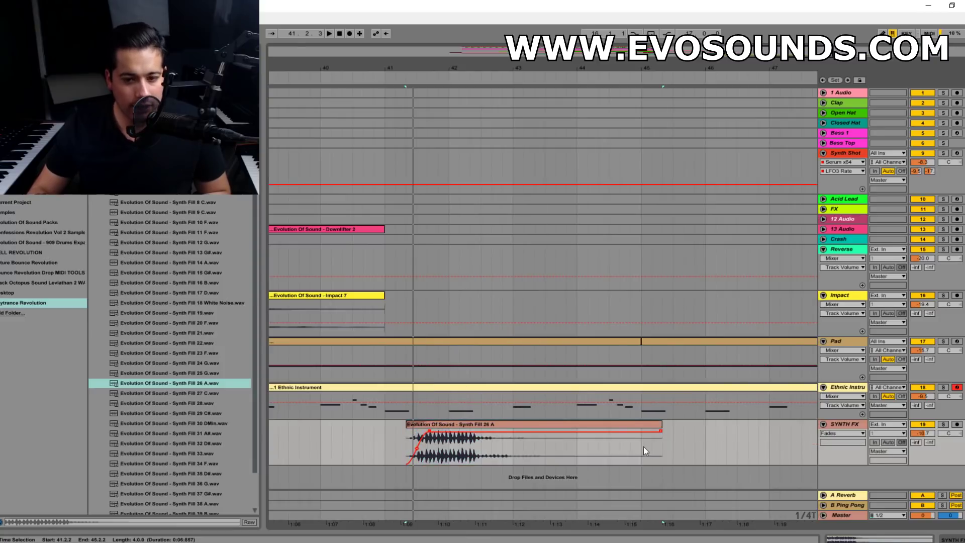
pyautogui.moveTo(660, 432); pyautogui.dragTo(426, 432)
pyautogui.moveTo(660, 424); pyautogui.dragTo(459, 425)
pyautogui.click(411, 436)
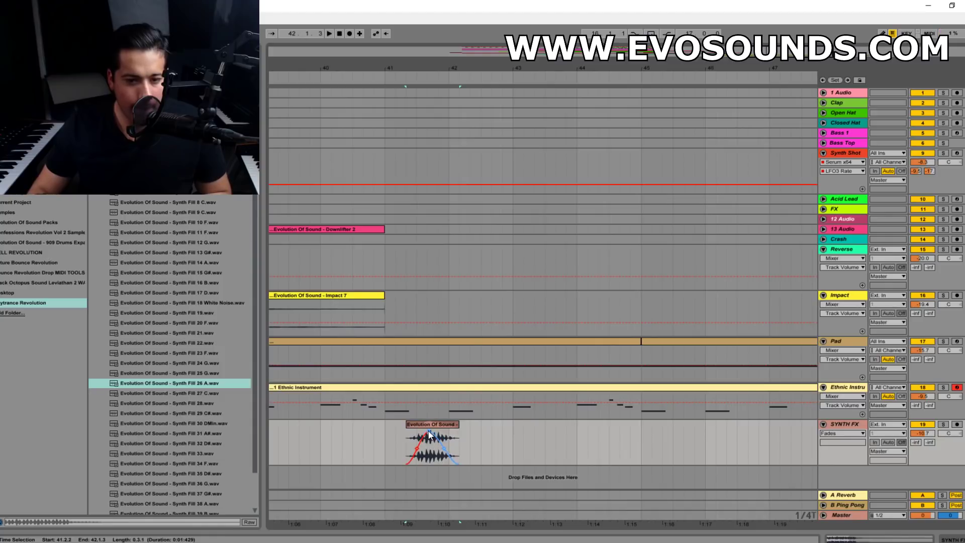
# - Play back the fill from bar 41 and shorten the Synth Fill clip to end at 42.1.1
pyautogui.press('space')
pyautogui.click(388, 417)
pyautogui.press('space')
pyautogui.press('space')
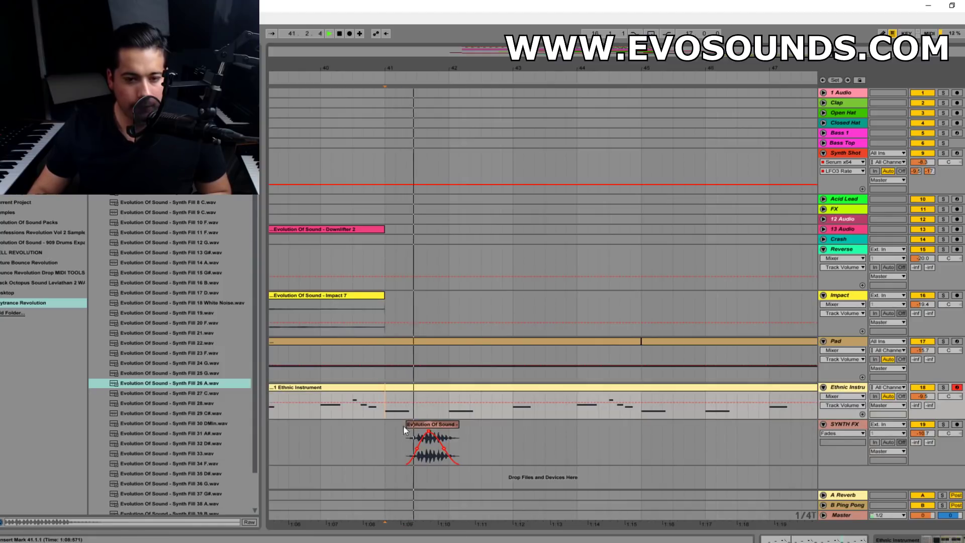
pyautogui.press('space')
pyautogui.moveTo(458, 427); pyautogui.dragTo(450, 427)
pyautogui.press('space')
# - Open the Synth Fill clip's sample settings, turn off Warp and play the clip
pyautogui.doubleClick(428, 424)
pyautogui.press('space')
pyautogui.click(202, 441)
pyautogui.press('space')
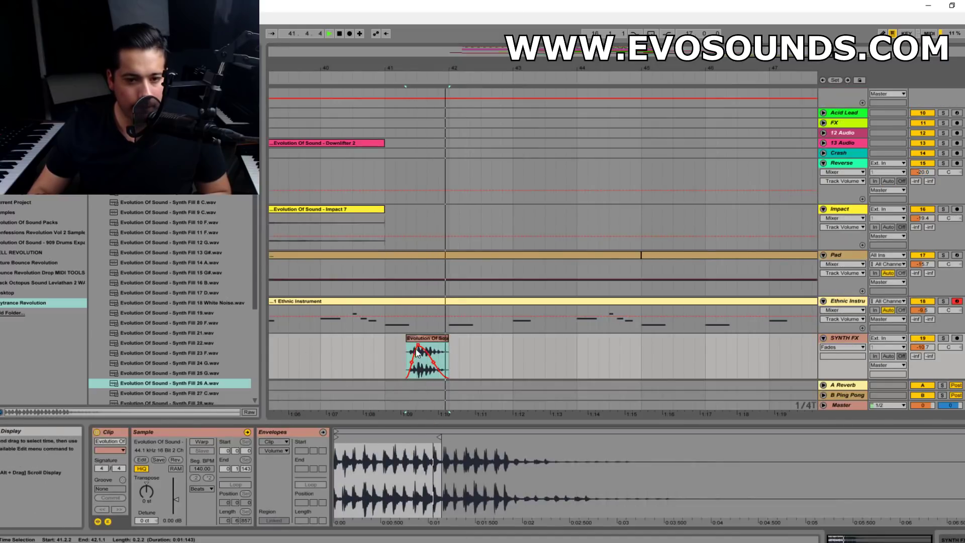
# - Reshape the Synth Fill clip's fades with a longer fade-in and shorter fade-out, and play it back
pyautogui.moveTo(418, 351); pyautogui.dragTo(419, 371)
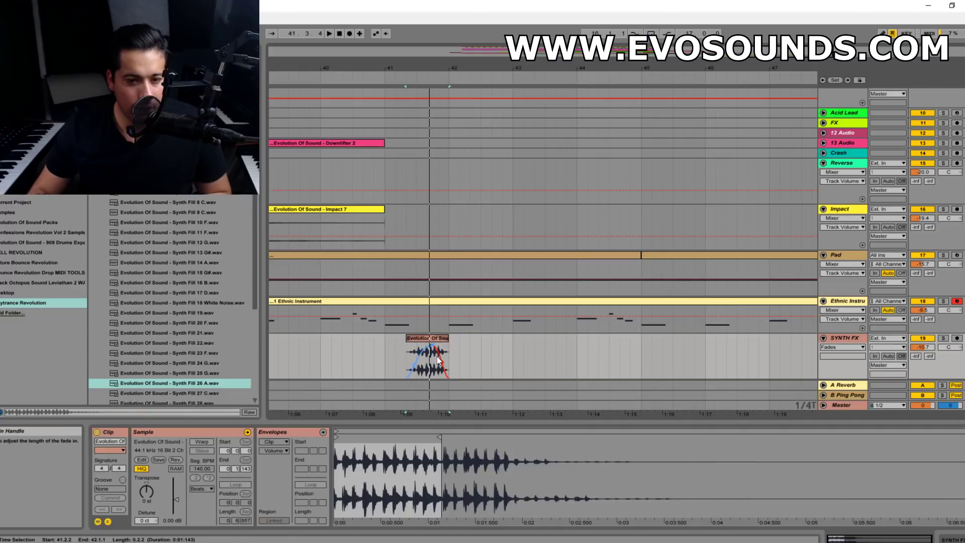
pyautogui.moveTo(433, 369); pyautogui.dragTo(438, 365)
pyautogui.press('space')
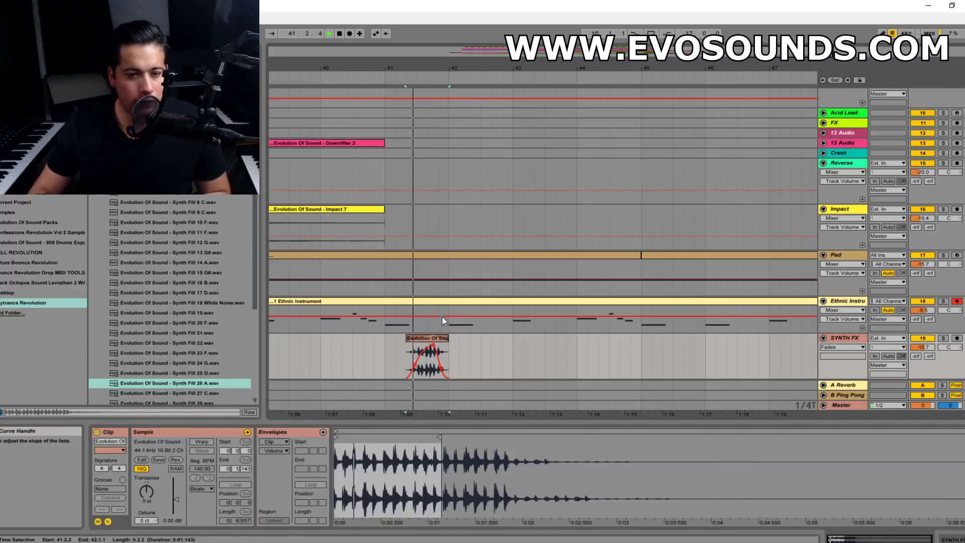
pyautogui.press('space')
# - Add an EQ Eight to the SYNTH FX track and make band 2 a low cut at about 455 Hz
pyautogui.click(857, 337)
pyautogui.click(20, 103)
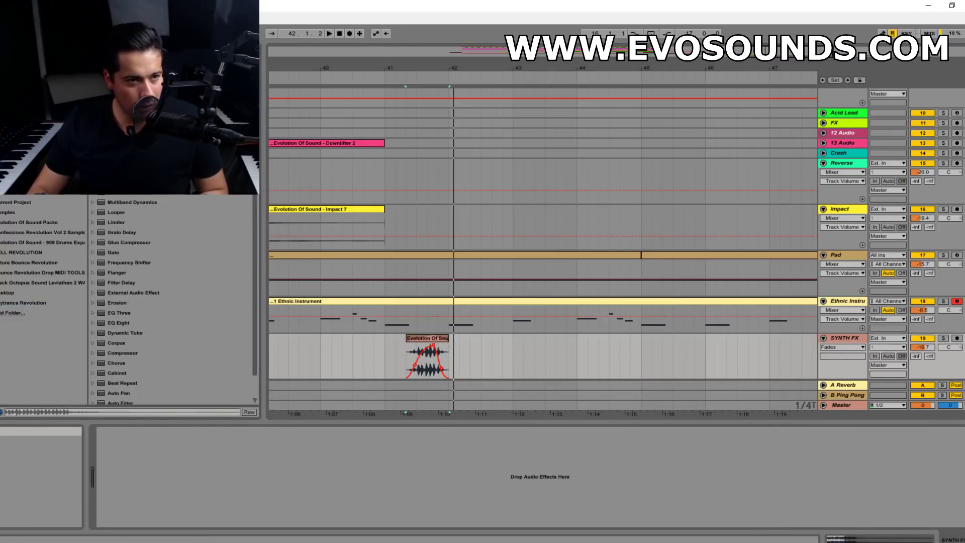
pyautogui.hotkey('ctrl', 'f')
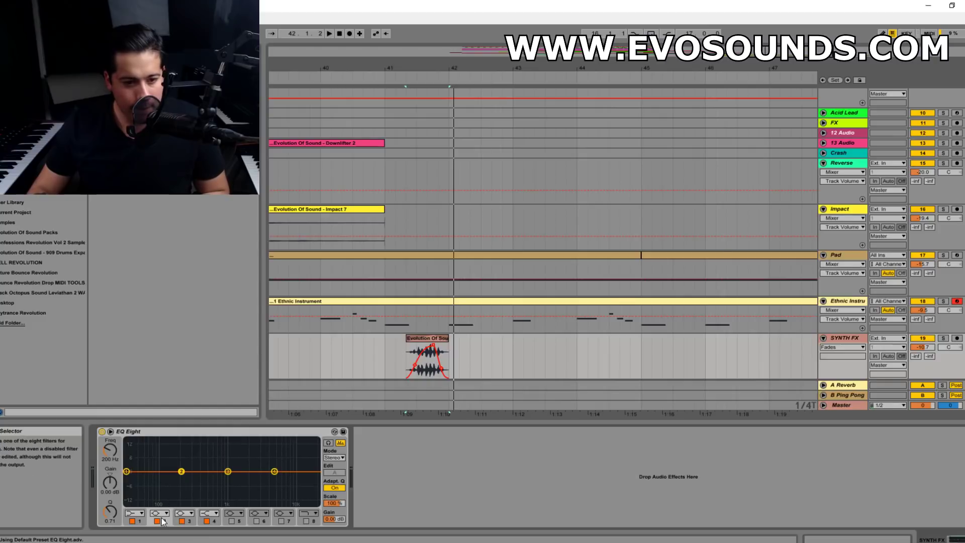
pyautogui.click(159, 513)
pyautogui.click(159, 459)
pyautogui.moveTo(181, 471); pyautogui.dragTo(206, 482)
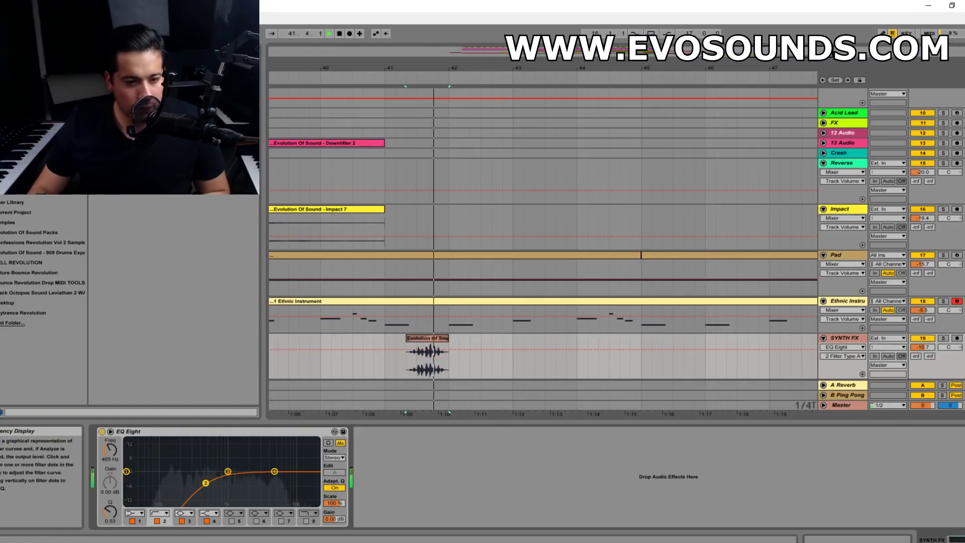
# - In the session mixer, raise the SYNTH FX track's sends to the Ping Pong Delay and Reverb returns during playback
pyautogui.press('Tab')
pyautogui.moveTo(610, 414); pyautogui.dragTo(773, 416)
pyautogui.click(885, 56)
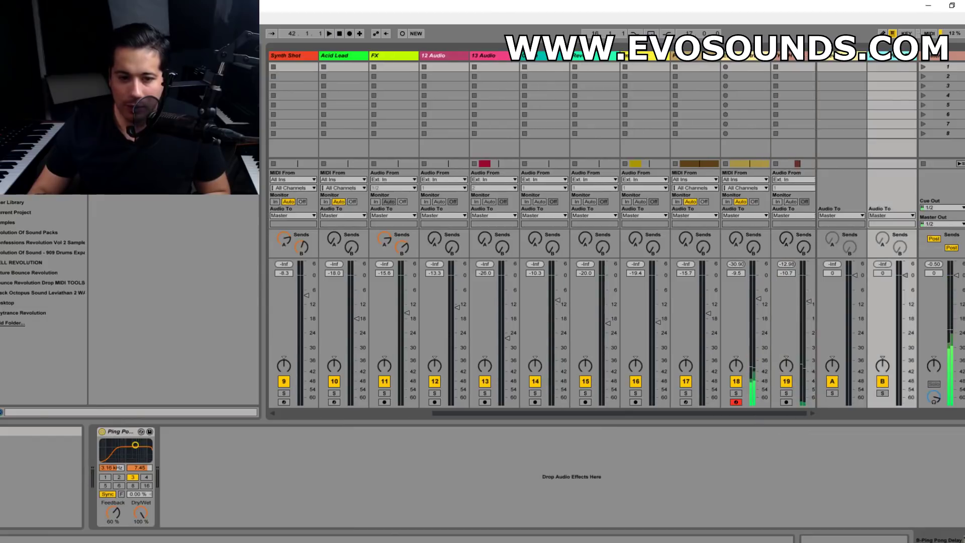
pyautogui.press('space')
pyautogui.moveTo(804, 246); pyautogui.dragTo(805, 203)
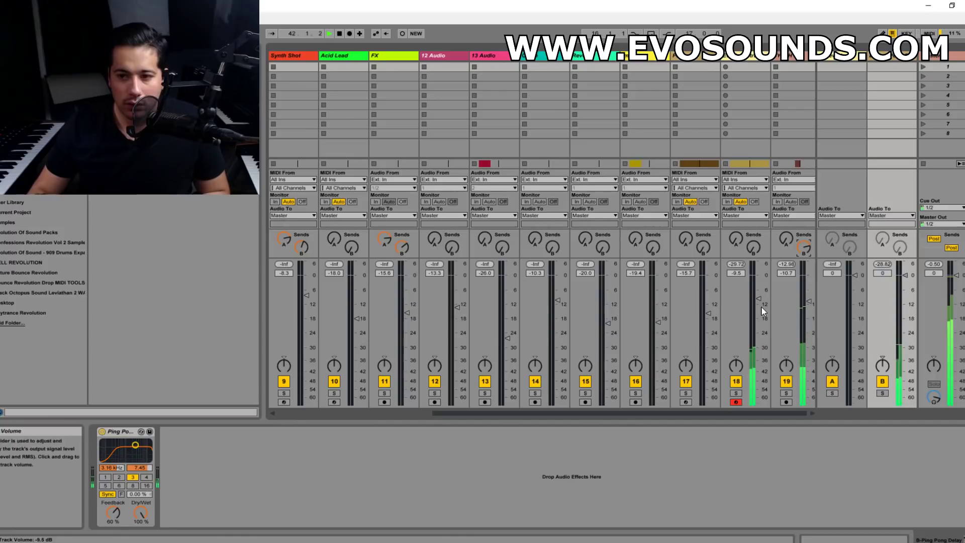
pyautogui.moveTo(787, 239); pyautogui.dragTo(787, 224)
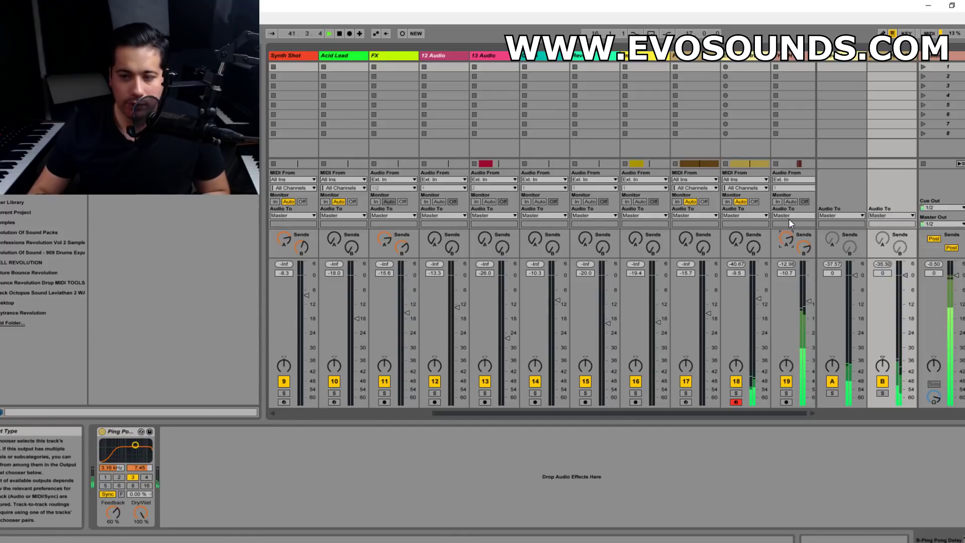
# - Set the Reverb return's Decay Time to 4.76 s, Quality to High and Size to 35.88
pyautogui.click(840, 62)
pyautogui.moveTo(235, 512); pyautogui.dragTo(234, 511)
pyautogui.moveTo(205, 481); pyautogui.dragTo(205, 456)
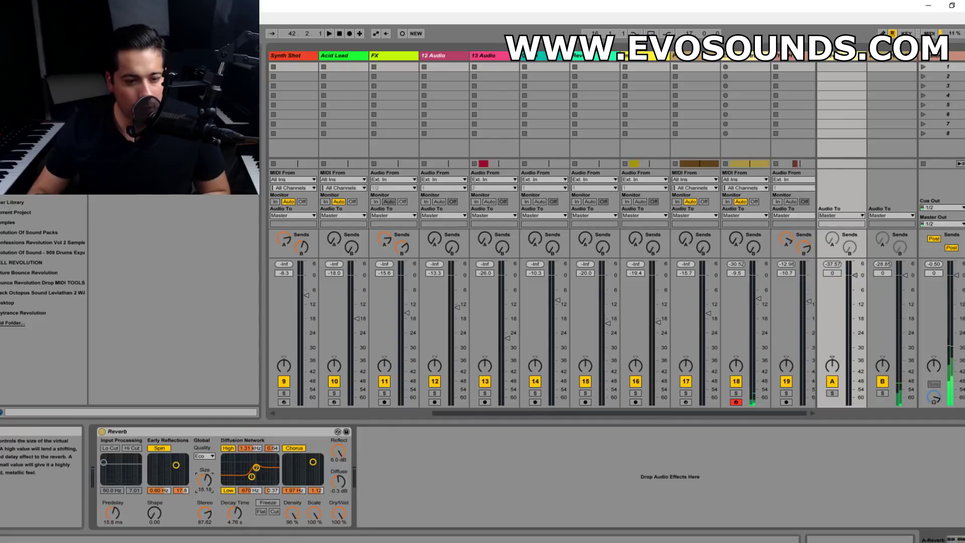
pyautogui.click(205, 456)
pyautogui.click(206, 480)
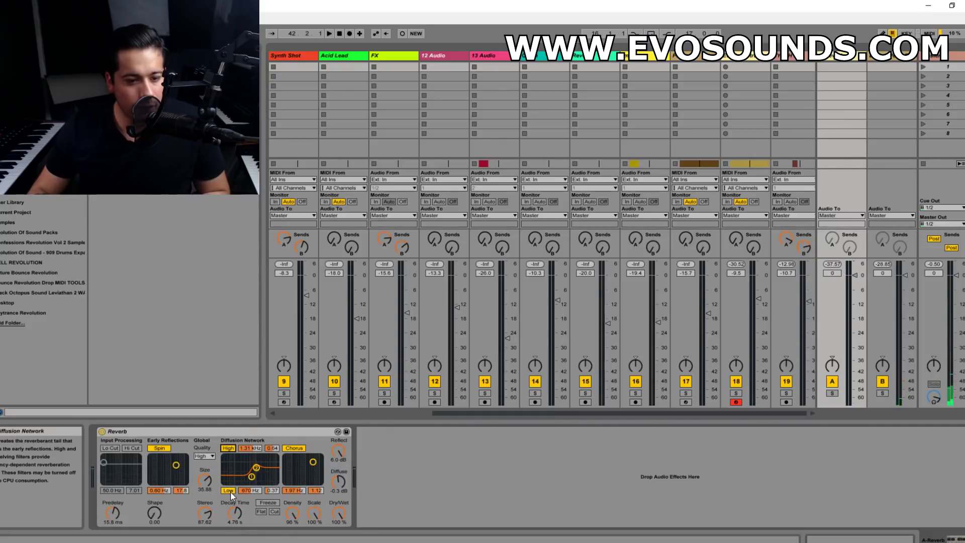
# - Turn off the Reverb return's High and Low diffusion filters, play back the result and return to the arrangement
pyautogui.click(228, 451)
pyautogui.press('space')
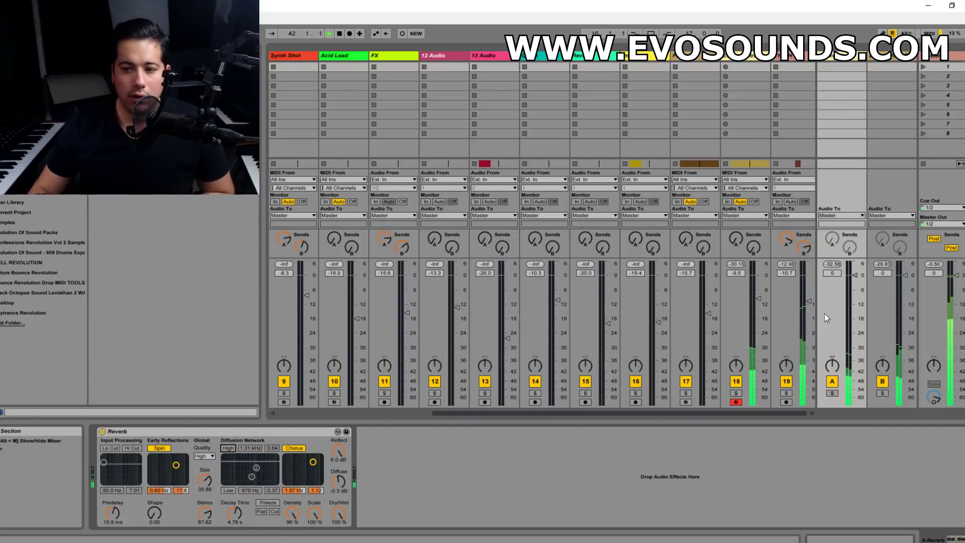
pyautogui.press('Tab')
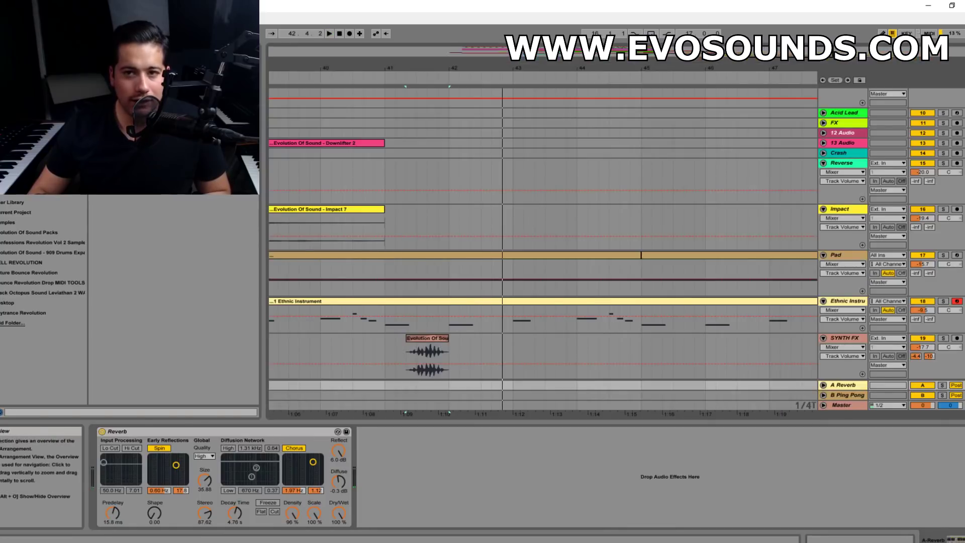
# - Play the breakdown from bar 36, then set the SYNTH FX track's volume to -14.7 dB and its Ping Pong Delay send to -5.0 dB
pyautogui.moveTo(503, 53); pyautogui.dragTo(503, 47)
pyautogui.click(310, 156)
pyautogui.press('space')
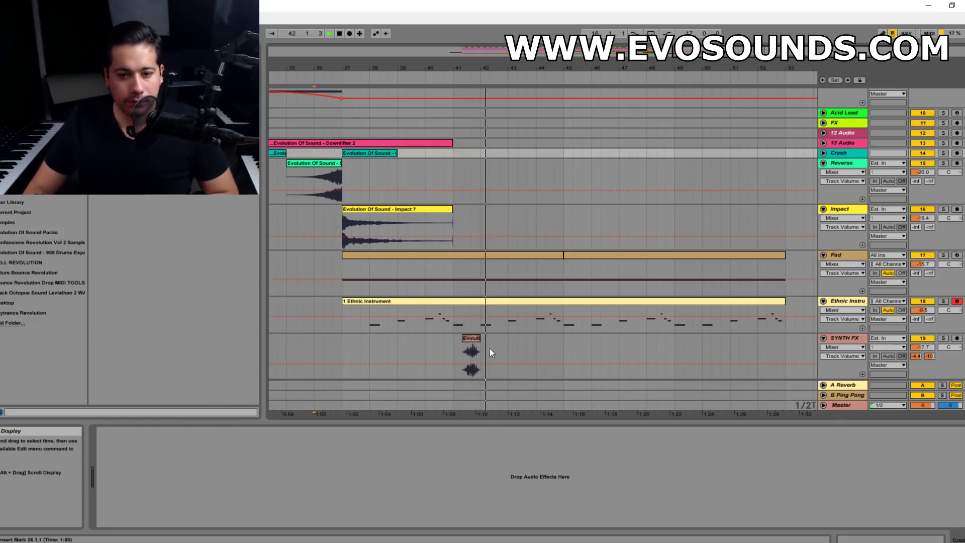
pyautogui.click(848, 338)
pyautogui.press('space')
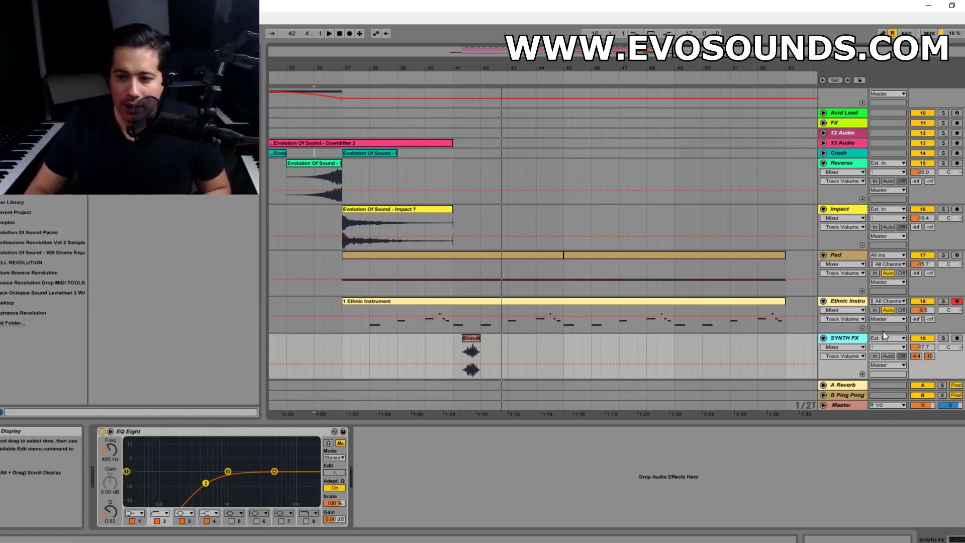
pyautogui.press('Tab')
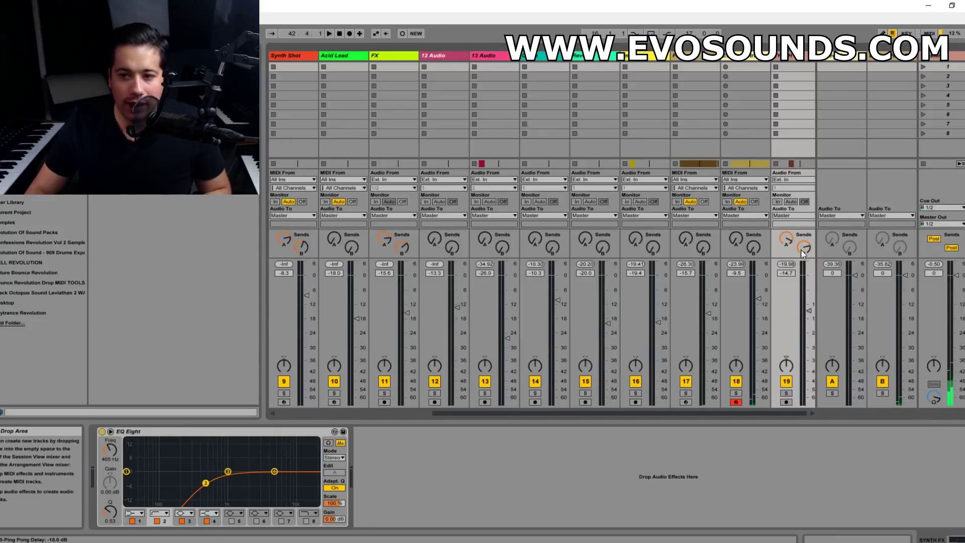
pyautogui.press('space')
# - Set the Ping Pong Delay return's filter to 1.98 kHz with a width of 5.39 and return to the arrangement
pyautogui.click(880, 63)
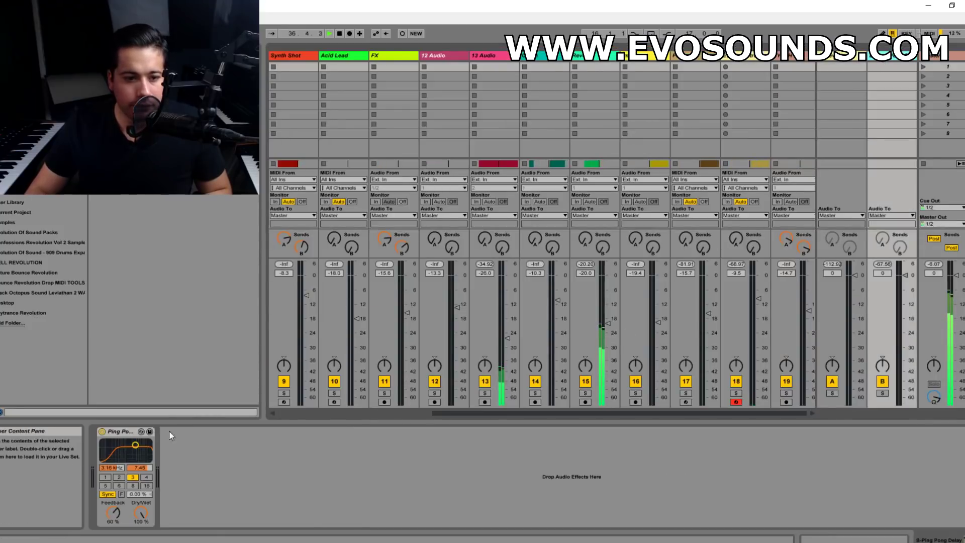
pyautogui.moveTo(136, 445); pyautogui.dragTo(132, 449)
pyautogui.press('Tab')
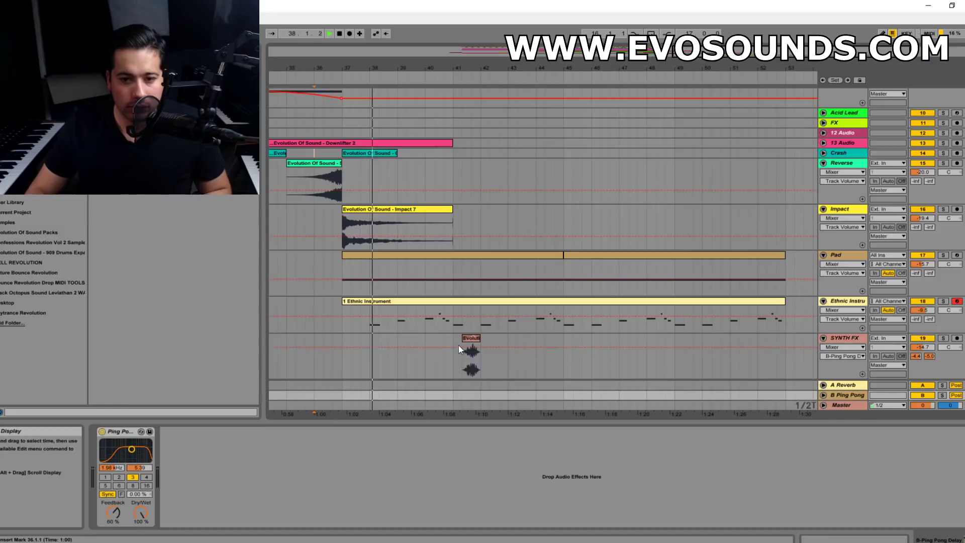
# - Play the synth fill from bar 41, raise the SYNTH FX track's volume to -12.3 dB and replay from bar 36
pyautogui.click(460, 346)
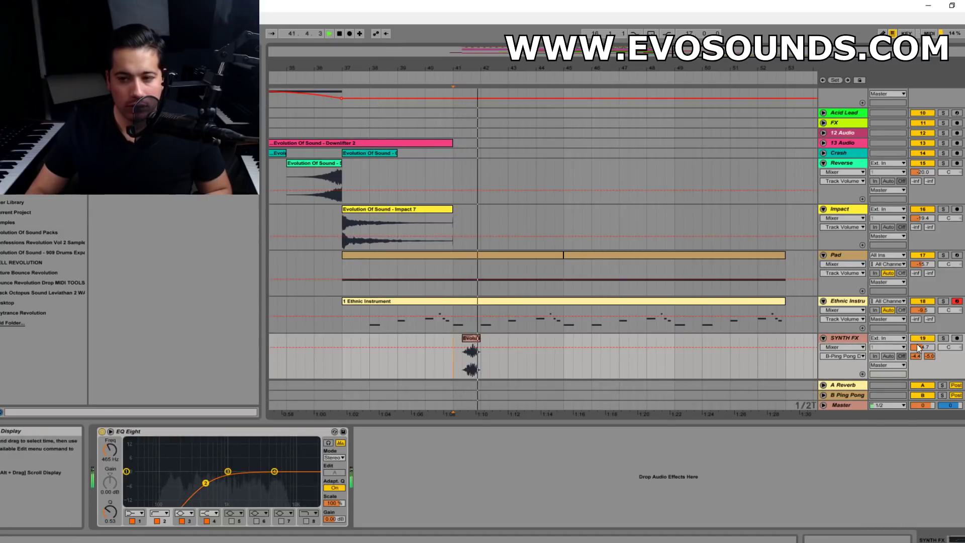
pyautogui.click(312, 187)
pyautogui.press('space')
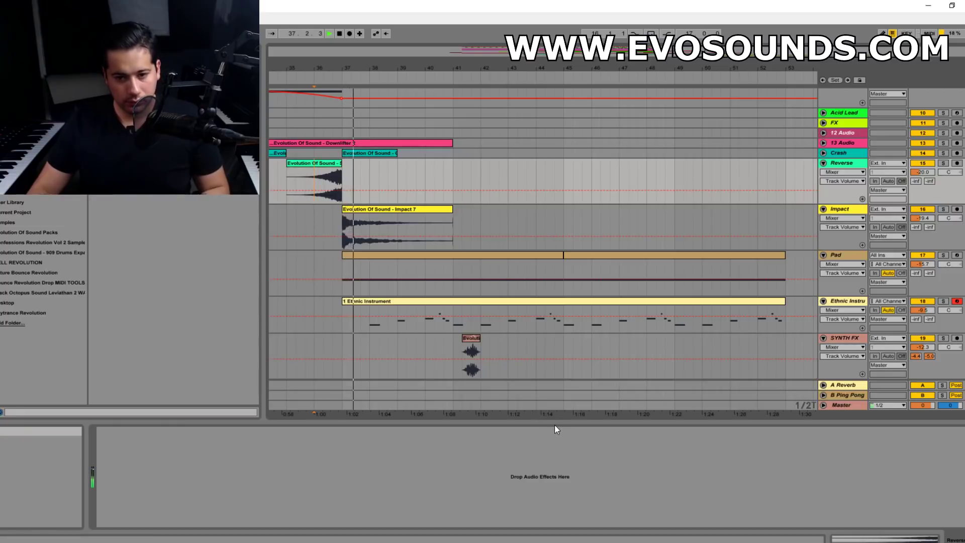
# - Unfold the Crash track, lower its volume to -13.7 dB and listen on past the synth fill at bar 41
pyautogui.click(823, 152)
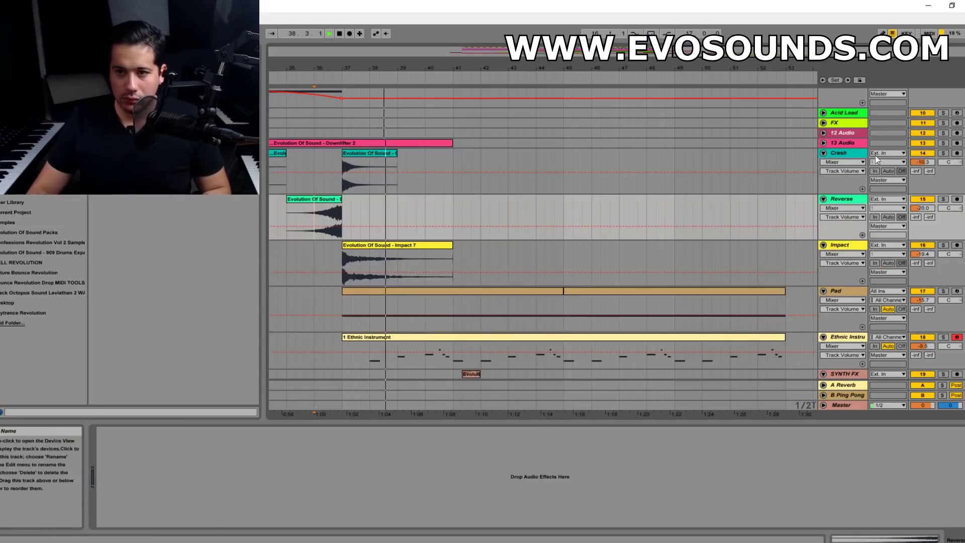
pyautogui.moveTo(927, 164); pyautogui.dragTo(926, 172)
pyautogui.moveTo(581, 66); pyautogui.dragTo(638, 63)
pyautogui.scroll(-3, 577, 348)
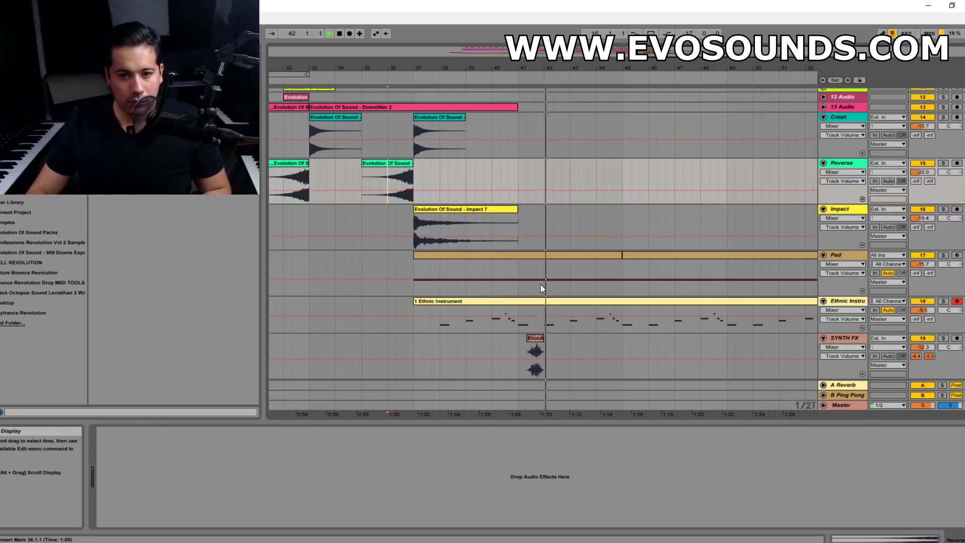
pyautogui.click(853, 341)
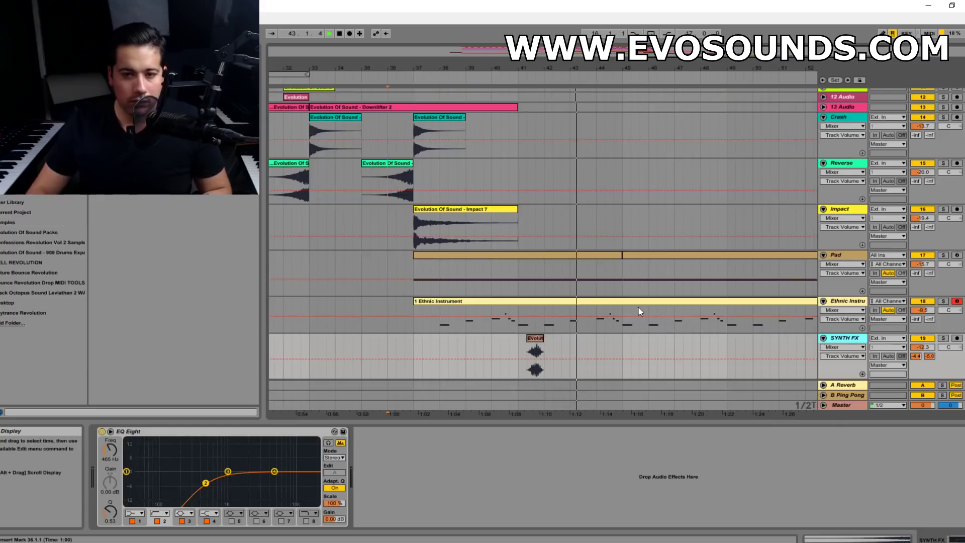
pyautogui.click(537, 350)
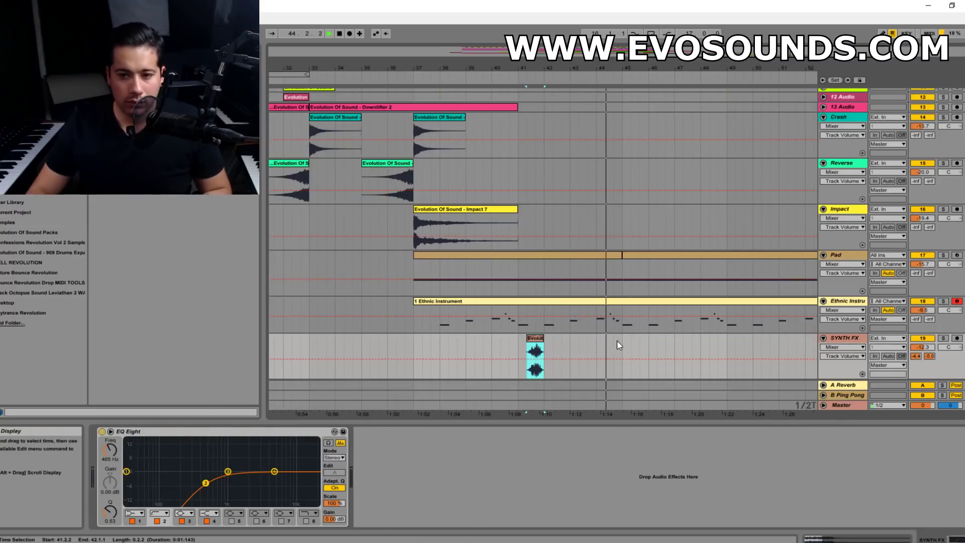
pyautogui.click(857, 339)
pyautogui.press('space')
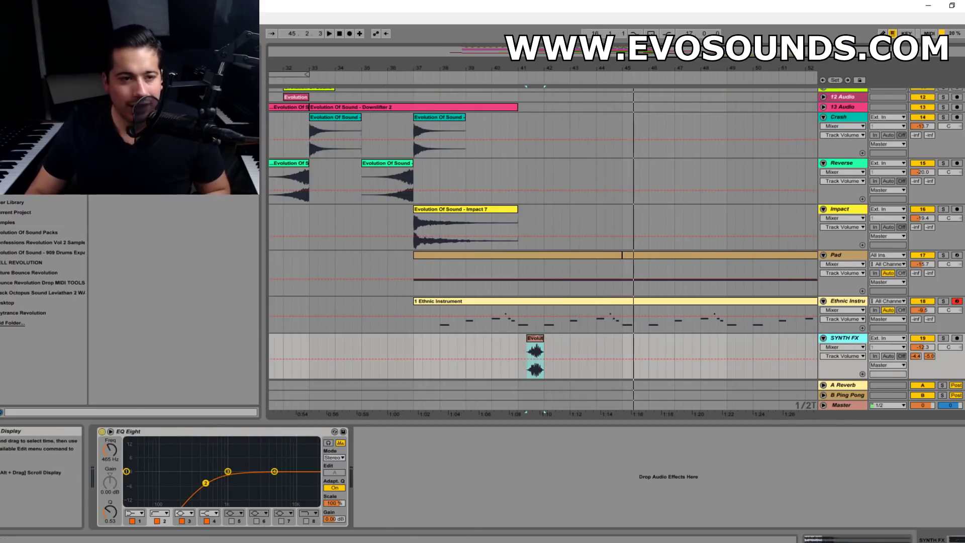
# - Audition synth fills in the psytrance sample folder and place Synth Fill 31 A# on the SYNTH FX track just after bar 45
pyautogui.click(32, 314)
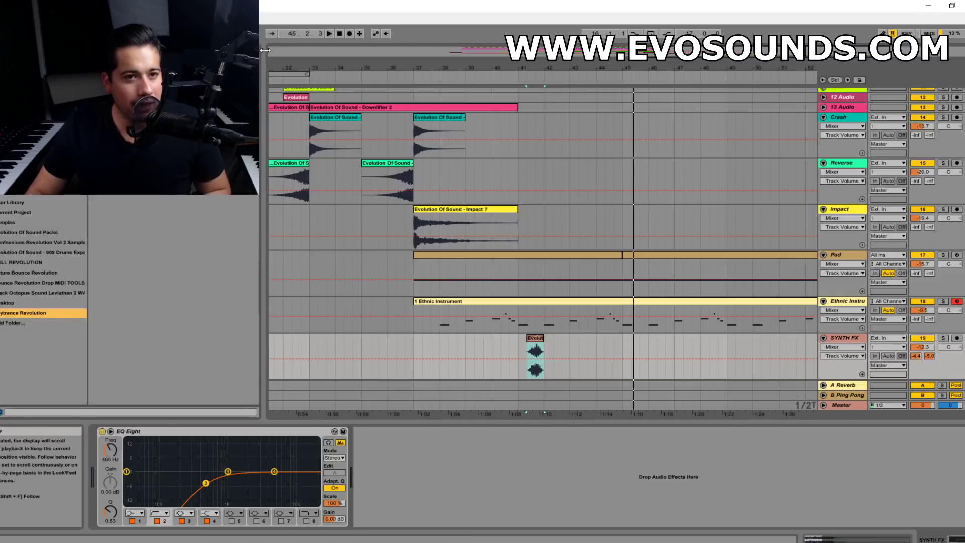
pyautogui.click(196, 316)
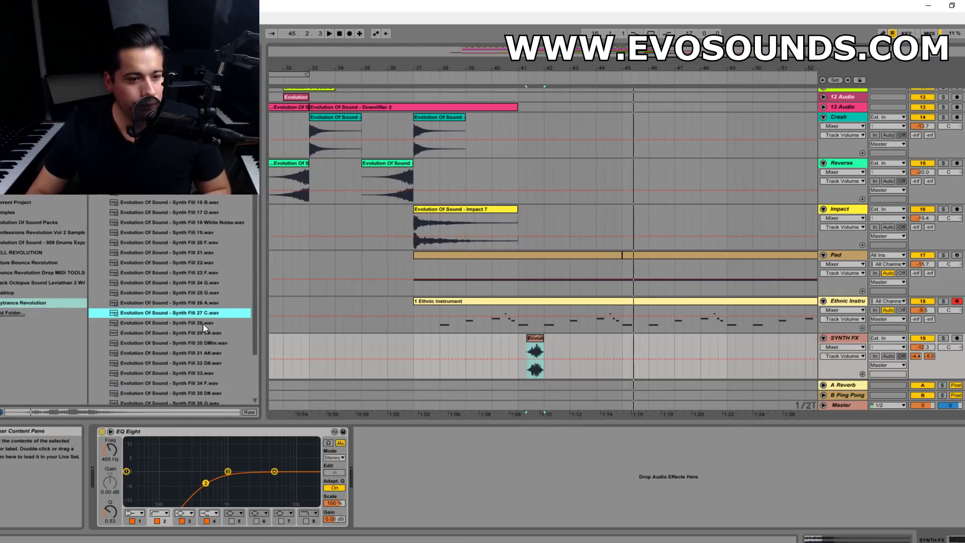
pyautogui.click(203, 323)
pyautogui.click(200, 333)
pyautogui.click(208, 352)
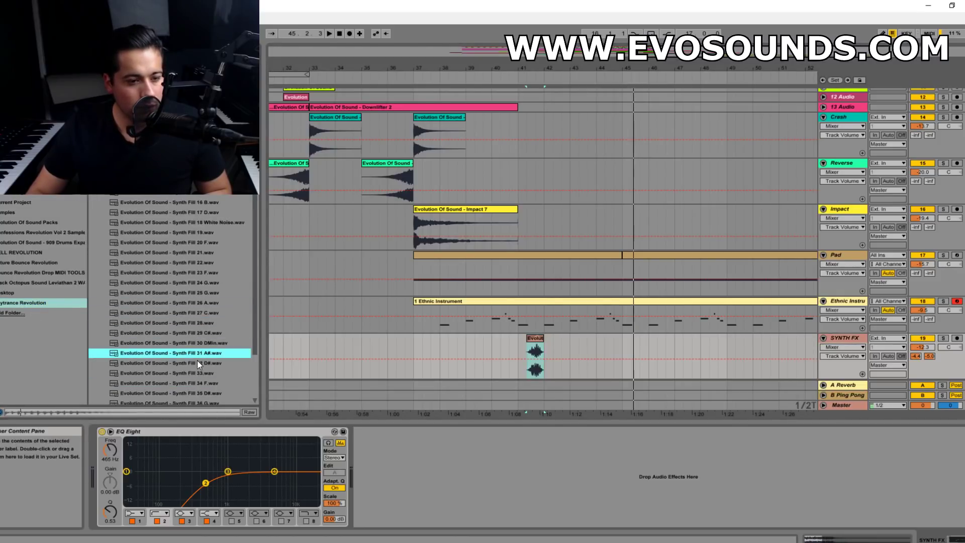
pyautogui.moveTo(207, 354); pyautogui.dragTo(691, 336)
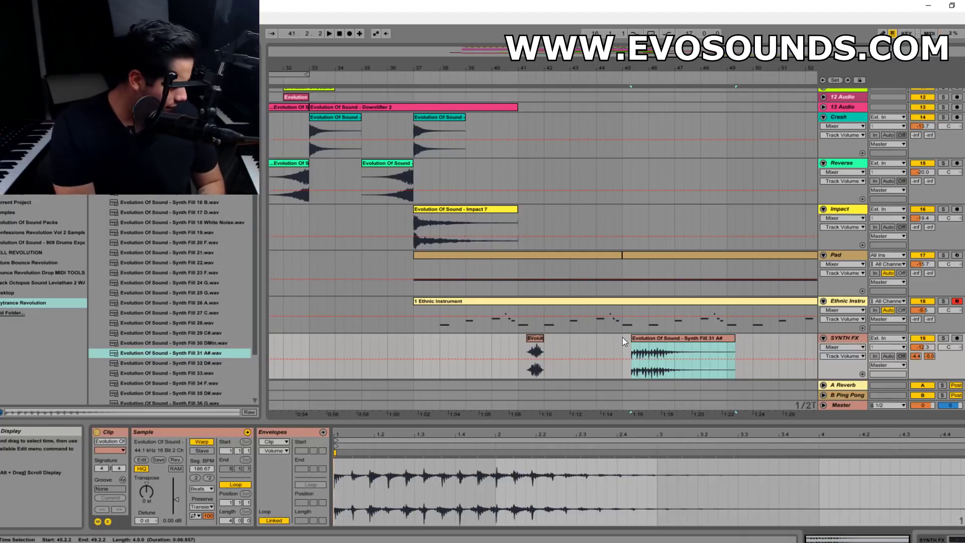
# - Transpose the Synth Fill 31 A# clip up 7 semitones and set its warp mode to Complex Pro
pyautogui.moveTo(146, 491); pyautogui.dragTo(146, 487)
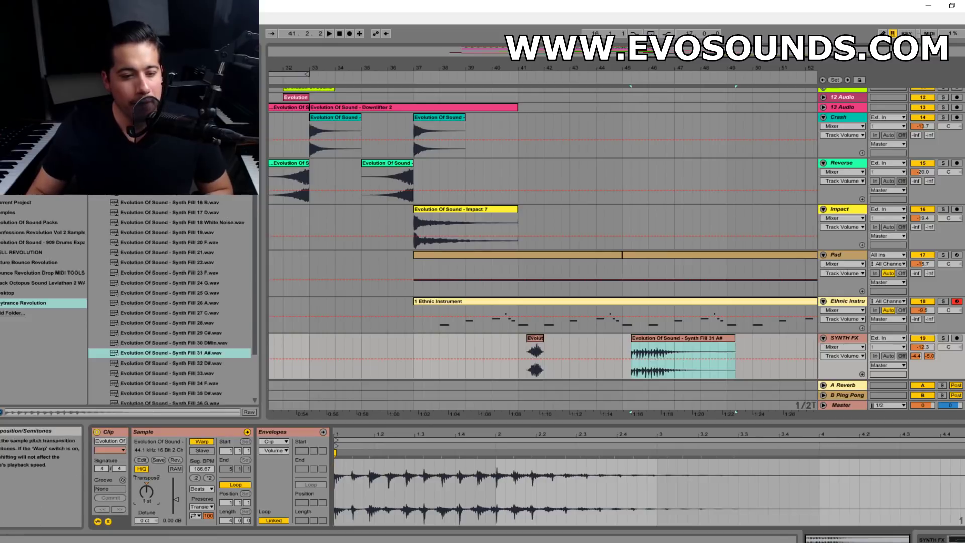
pyautogui.click(199, 488)
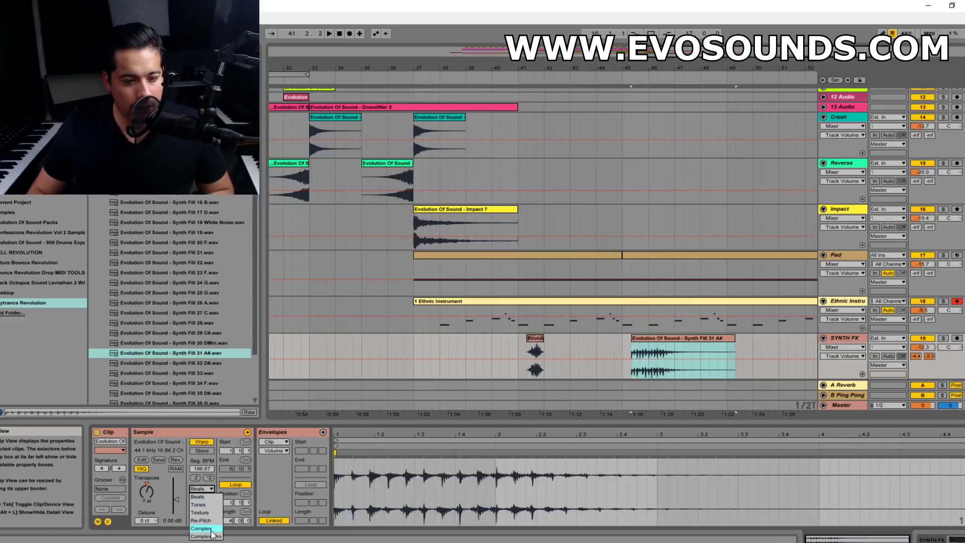
pyautogui.click(704, 342)
# - Trim the Synth Fill 31 A# clip to end at bar 46 and give it a fade-in and fade-out
pyautogui.moveTo(731, 342); pyautogui.dragTo(648, 342)
pyautogui.rightClick(641, 347)
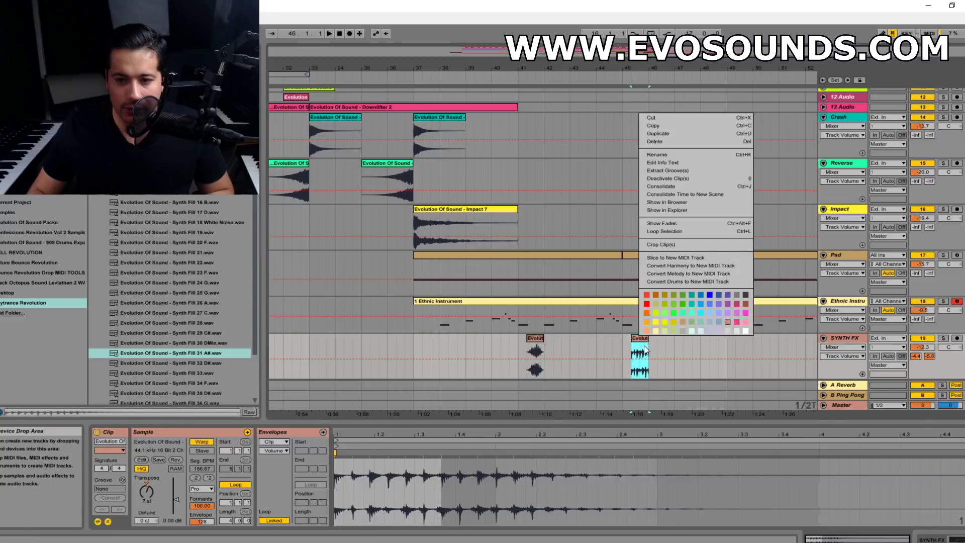
pyautogui.click(684, 224)
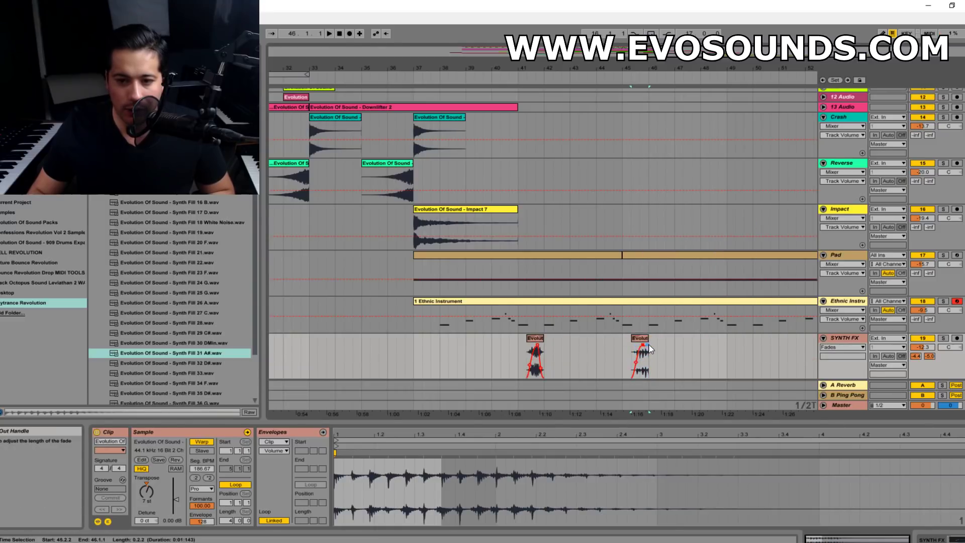
# - Play from bar 45 and raise the SYNTH FX track's volume to -11.6 dB
pyautogui.click(623, 343)
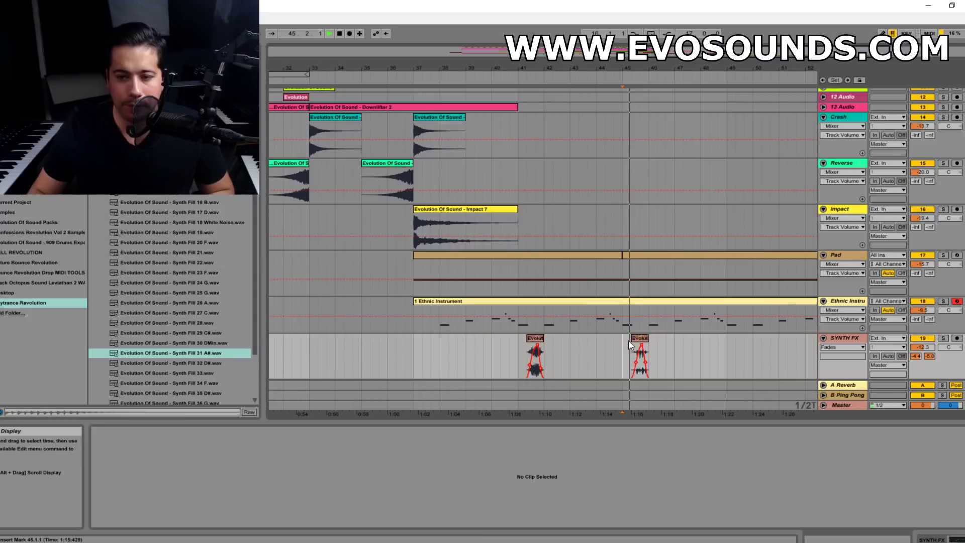
pyautogui.moveTo(922, 347); pyautogui.dragTo(922, 344)
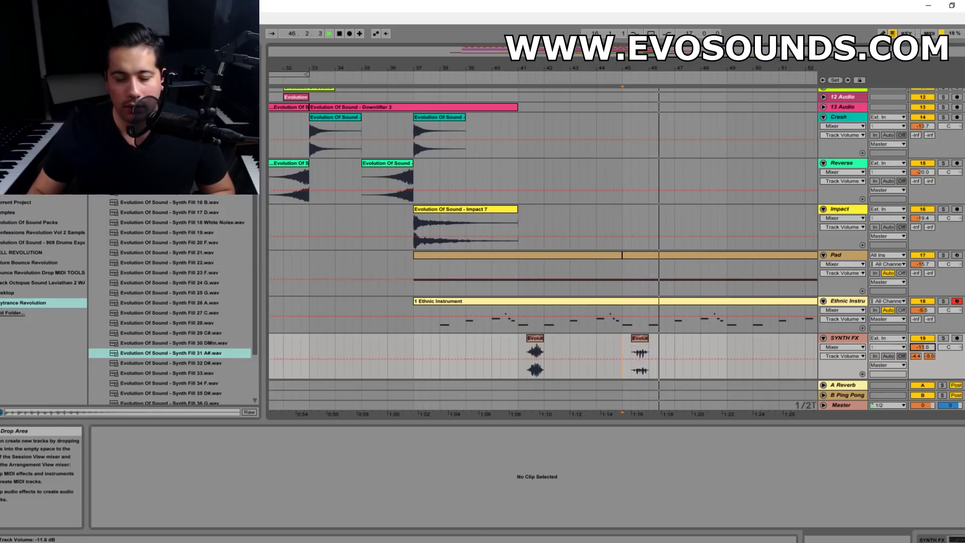
pyautogui.click(642, 339)
pyautogui.press('space')
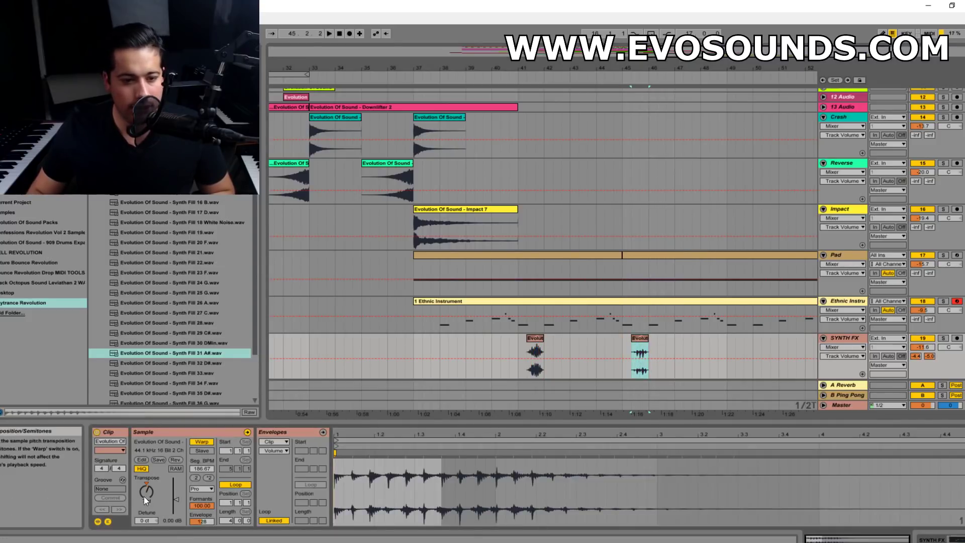
# - Switch Warp off and back on for the Synth Fill 31 A# clip, set its transposition to 7 st and extend it back to bar 46
pyautogui.click(201, 441)
pyautogui.moveTo(150, 490); pyautogui.dragTo(154, 495)
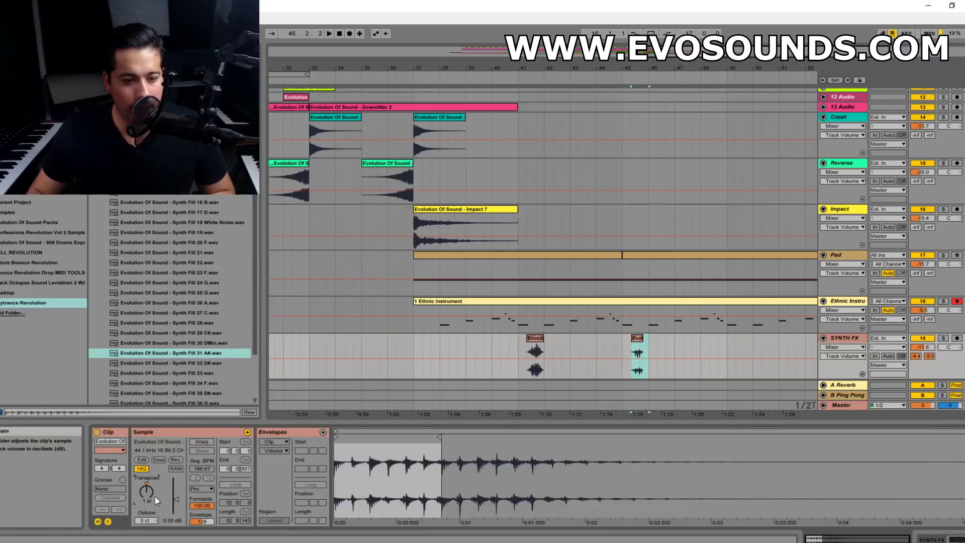
pyautogui.click(194, 445)
pyautogui.moveTo(147, 483); pyautogui.dragTo(147, 475)
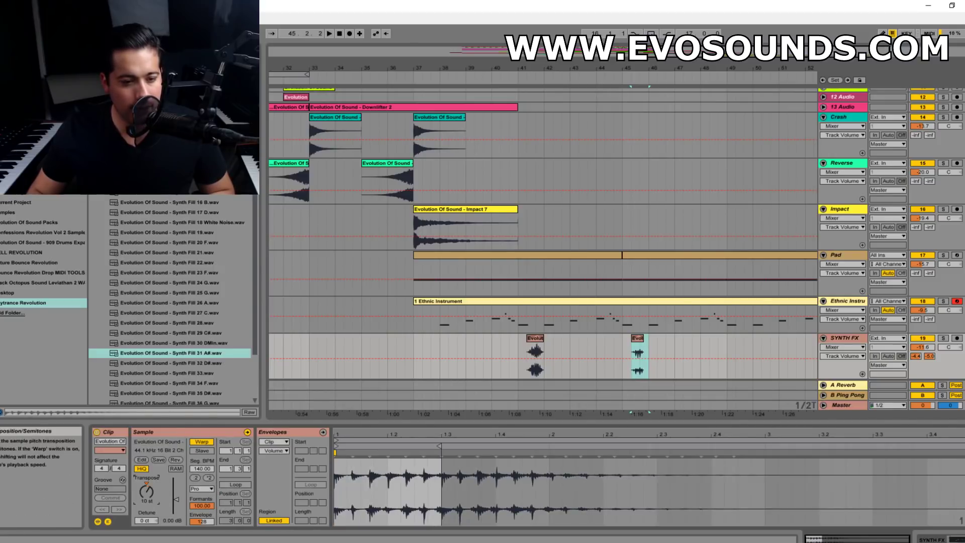
pyautogui.press('space')
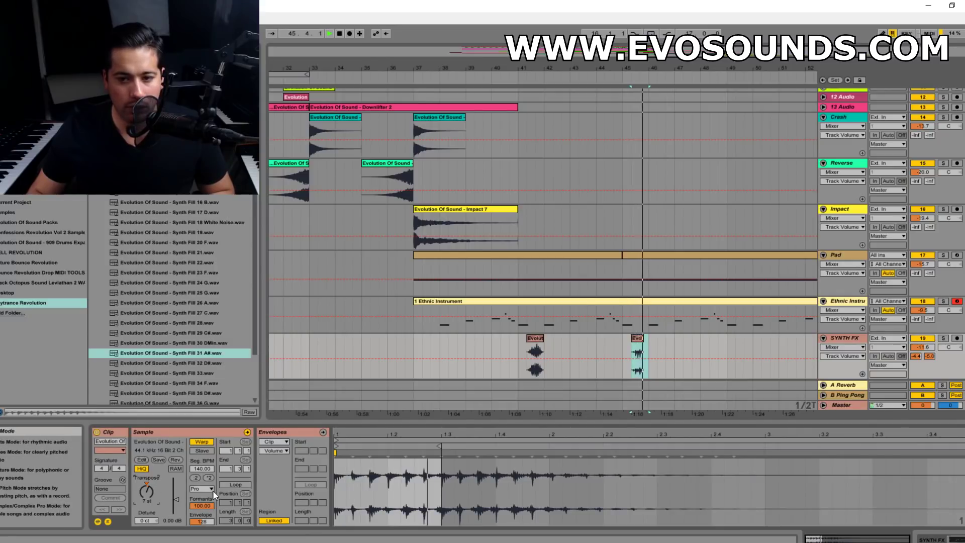
pyautogui.click(642, 336)
pyautogui.press('space')
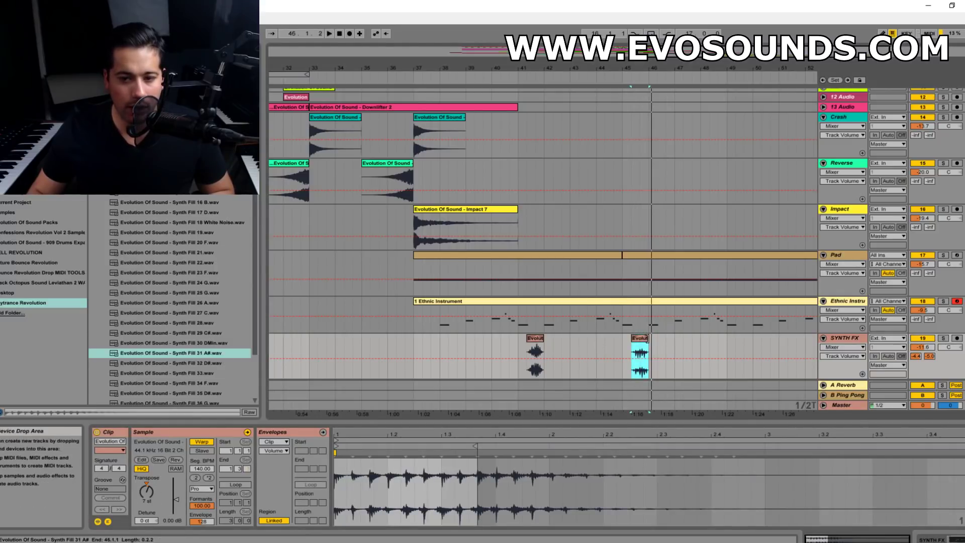
# - Play the arrangement from bar 35 and raise the Pad track's volume to -14.1 dB
pyautogui.click(366, 182)
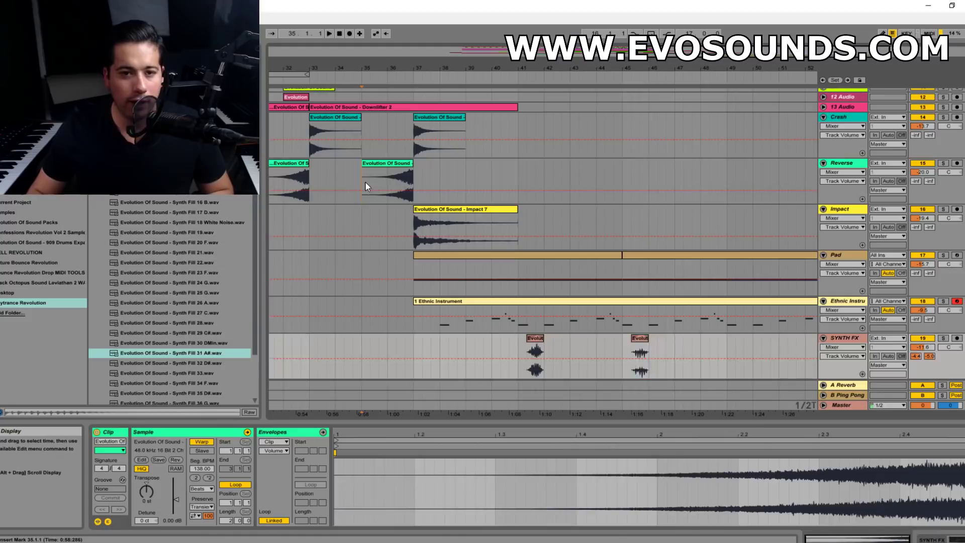
pyautogui.doubleClick(683, 421)
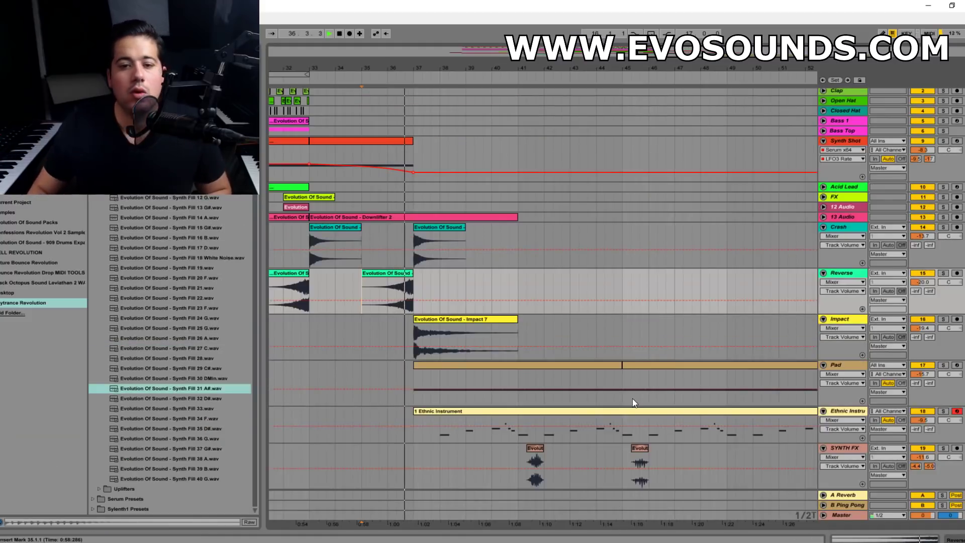
pyautogui.click(834, 365)
pyautogui.moveTo(924, 376); pyautogui.dragTo(923, 372)
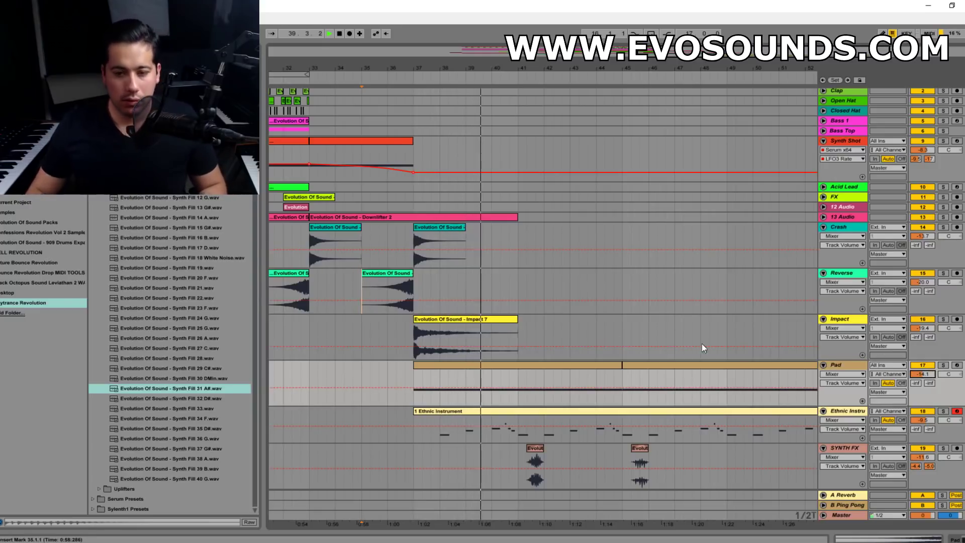
# - Lower the clip gain of the first synth fill on the SYNTH FX track to -5.06 dB
pyautogui.doubleClick(839, 449)
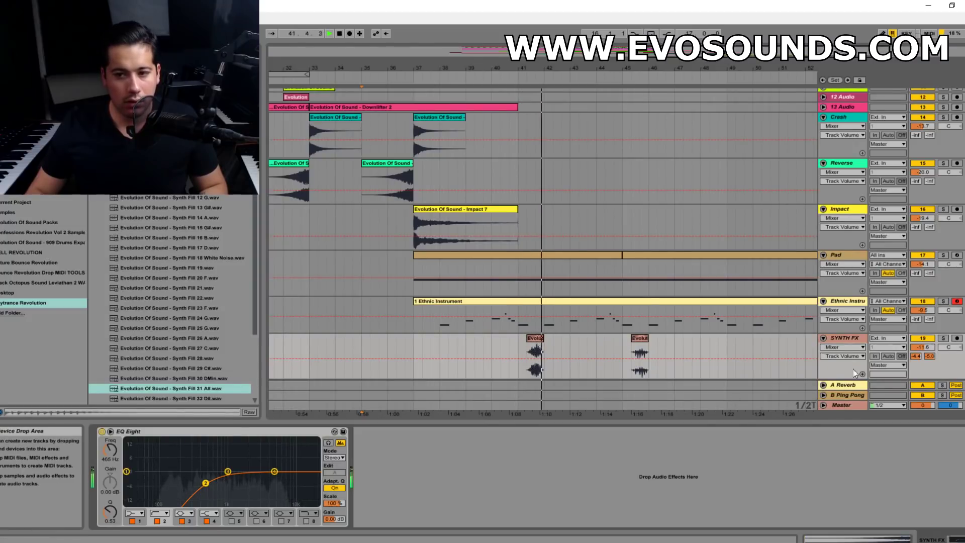
pyautogui.click(541, 338)
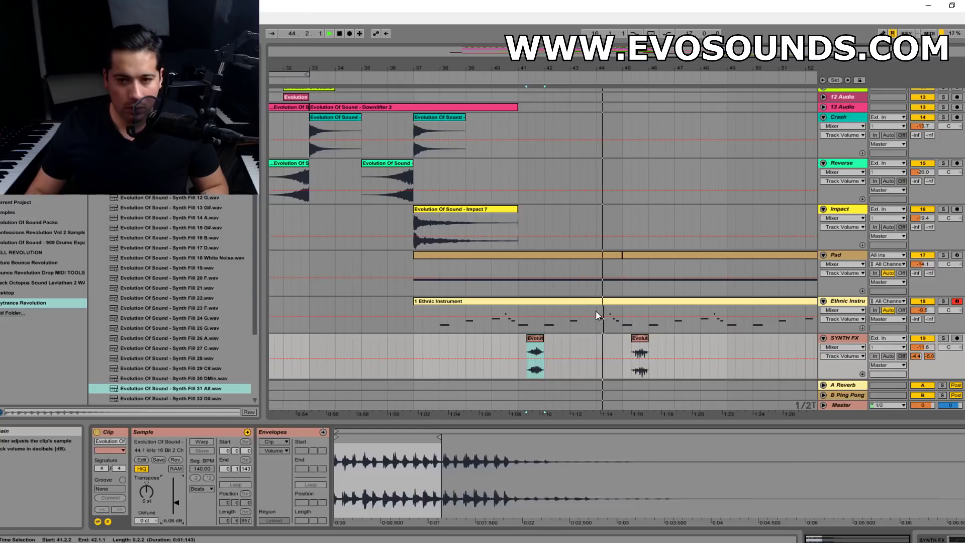
pyautogui.click(626, 271)
pyautogui.moveTo(534, 422); pyautogui.dragTo(534, 290)
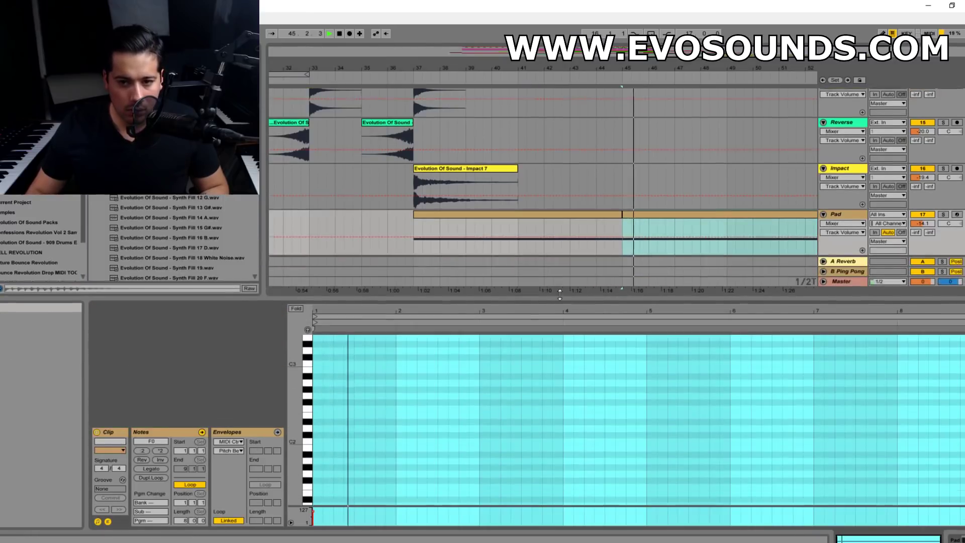
pyautogui.click(645, 205)
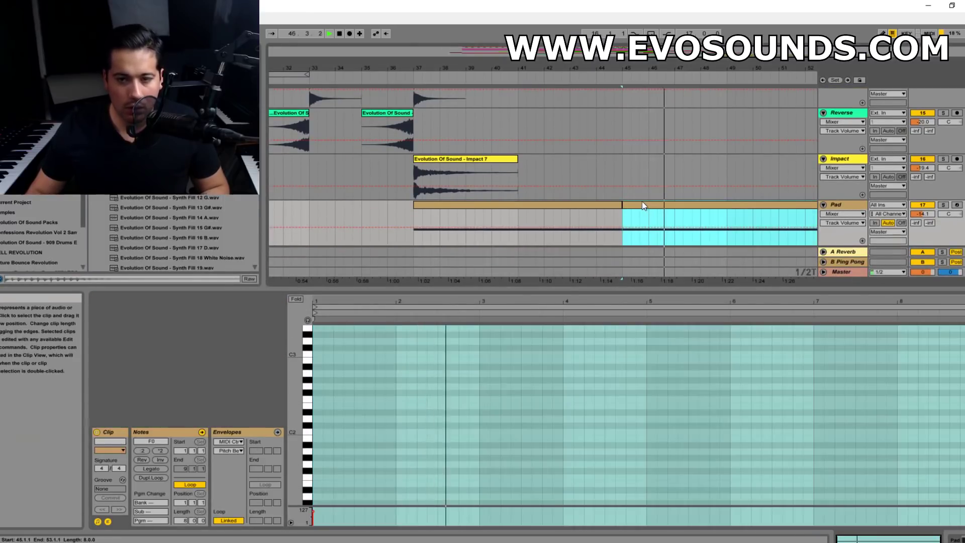
pyautogui.press('-')
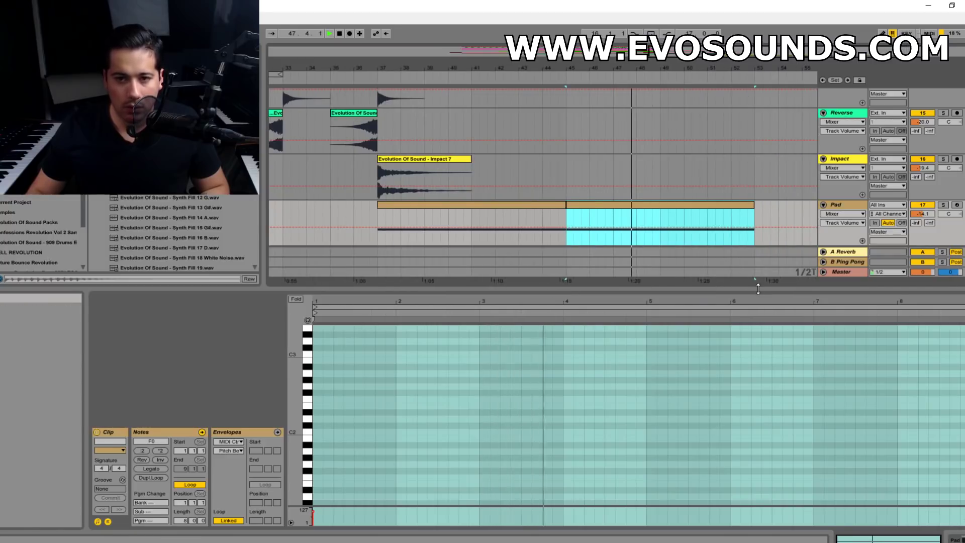
pyautogui.click(963, 540)
# - Copy the Reverse clip leading into bar 37 and paste it at bar 51
pyautogui.scroll(1, 490, 379)
pyautogui.scroll(-1, 374, 270)
pyautogui.click(357, 271)
pyautogui.hotkey('ctrl', 'c')
pyautogui.click(704, 288)
pyautogui.hotkey('ctrl', 'v')
# - Copy the Crash clip from bar 37 and paste it at bar 53
pyautogui.click(731, 246)
pyautogui.click(413, 236)
pyautogui.hotkey('ctrl', 'c')
pyautogui.click(758, 236)
pyautogui.hotkey('ctrl', 'v')
# - Copy the Impact 7 clip from bar 37 and paste it at bar 53 on the Impact track
pyautogui.click(430, 327)
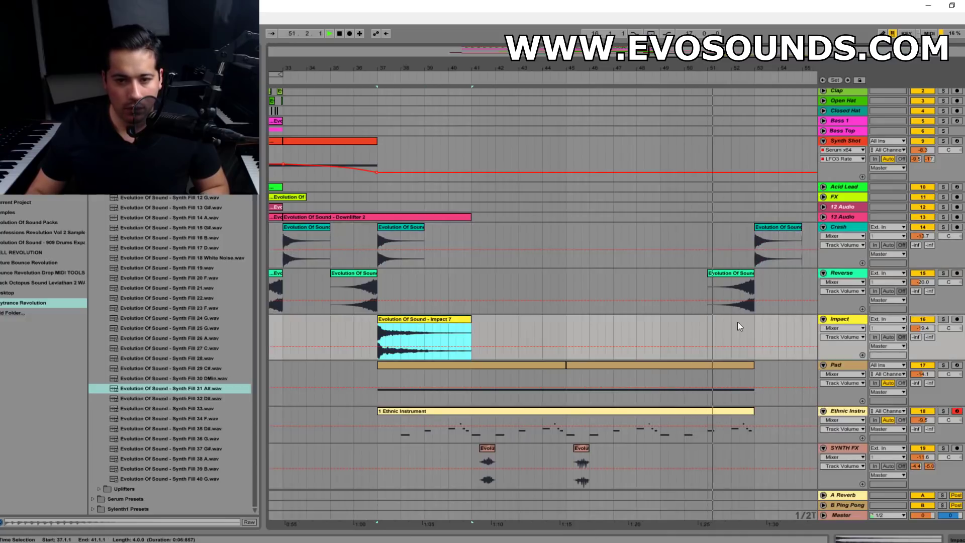
pyautogui.click(755, 322)
pyautogui.hotkey('ctrl', 'v')
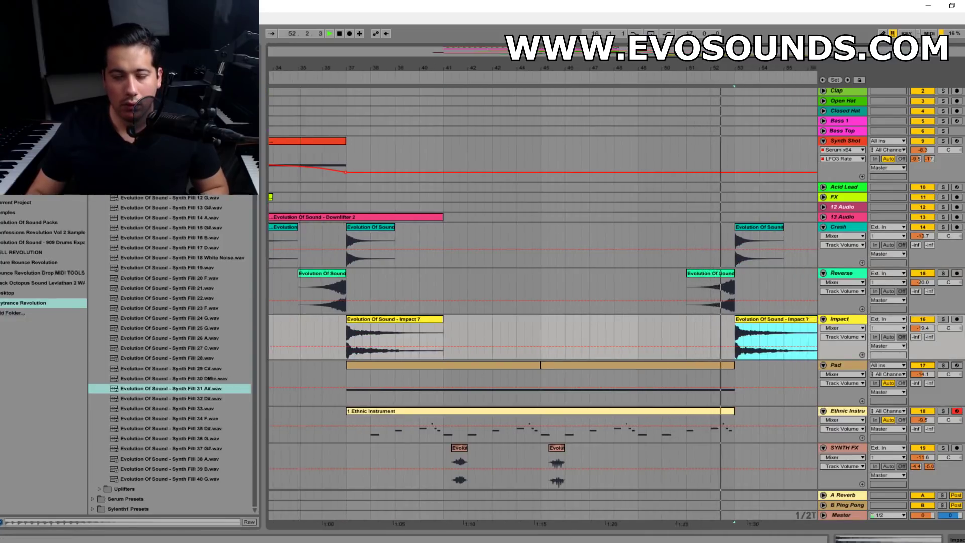
# - Raise the Ethnic Instrument track's volume automation over its clip to -7.9 dB and continue the melody to bar 54
pyautogui.click(618, 415)
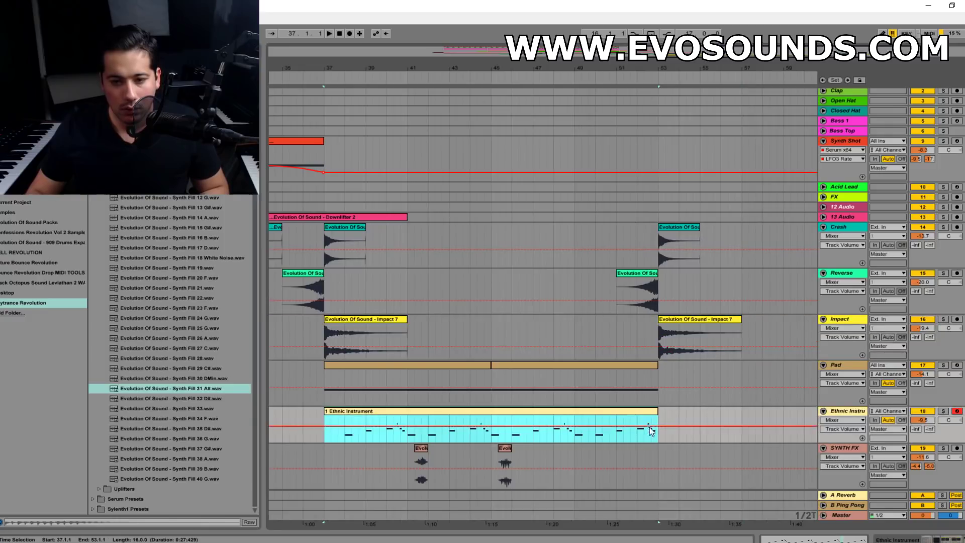
pyautogui.moveTo(365, 426); pyautogui.dragTo(359, 439)
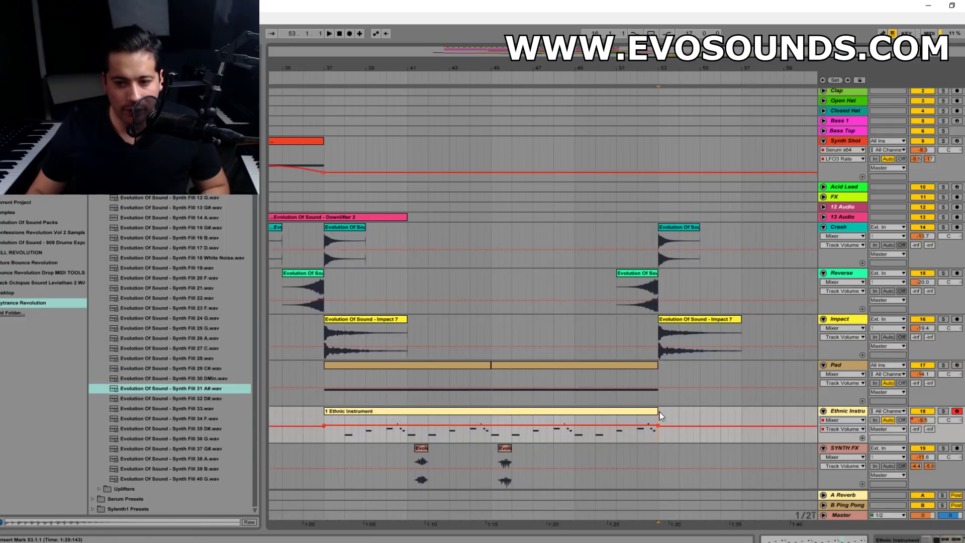
pyautogui.moveTo(659, 414); pyautogui.dragTo(679, 414)
# - Play the arrangement from bar 51 to check the transition into bar 53
pyautogui.click(617, 329)
pyautogui.press('space')
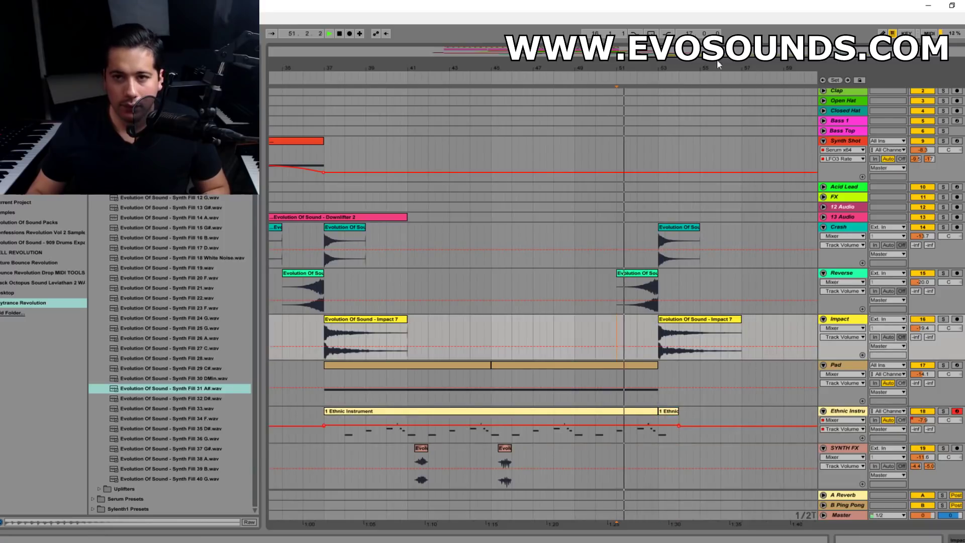
pyautogui.moveTo(717, 61); pyautogui.dragTo(645, 60)
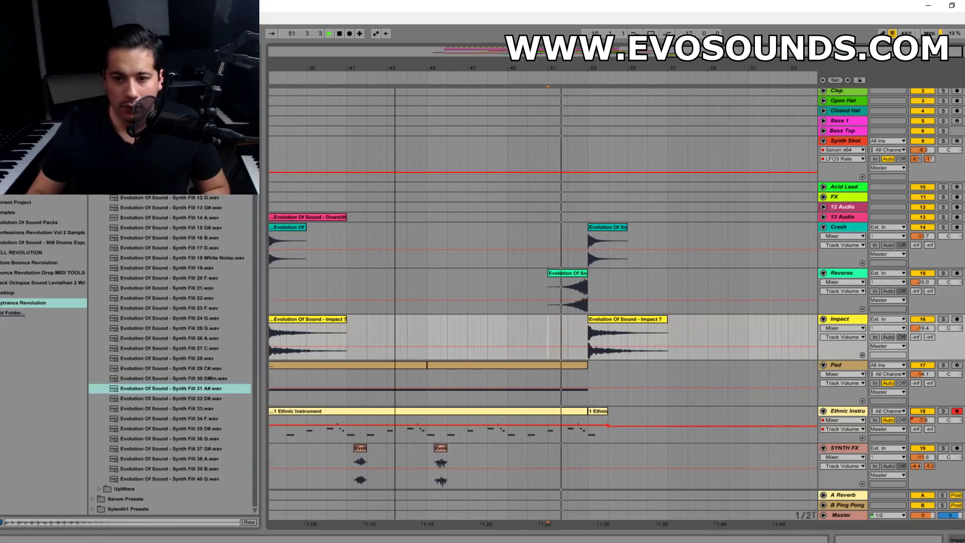
pyautogui.click(601, 412)
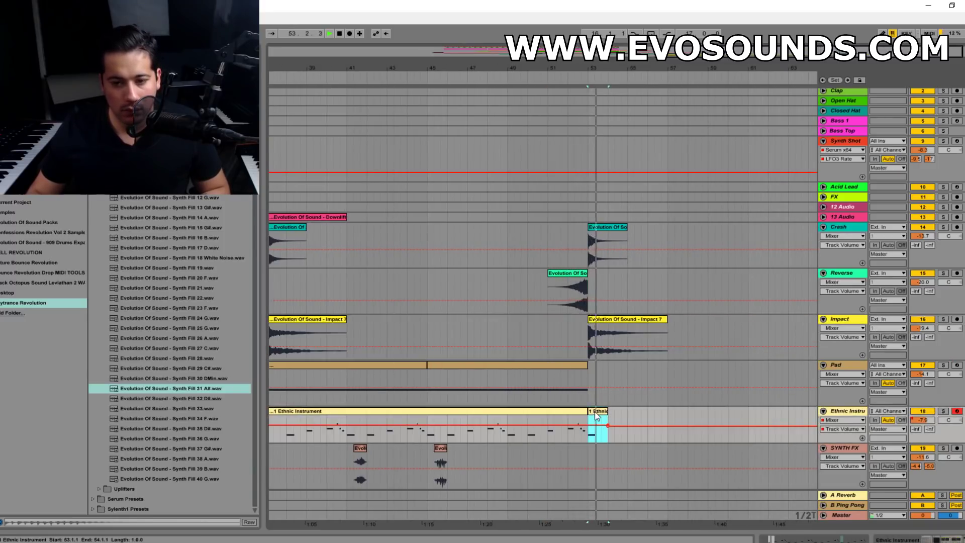
pyautogui.click(541, 365)
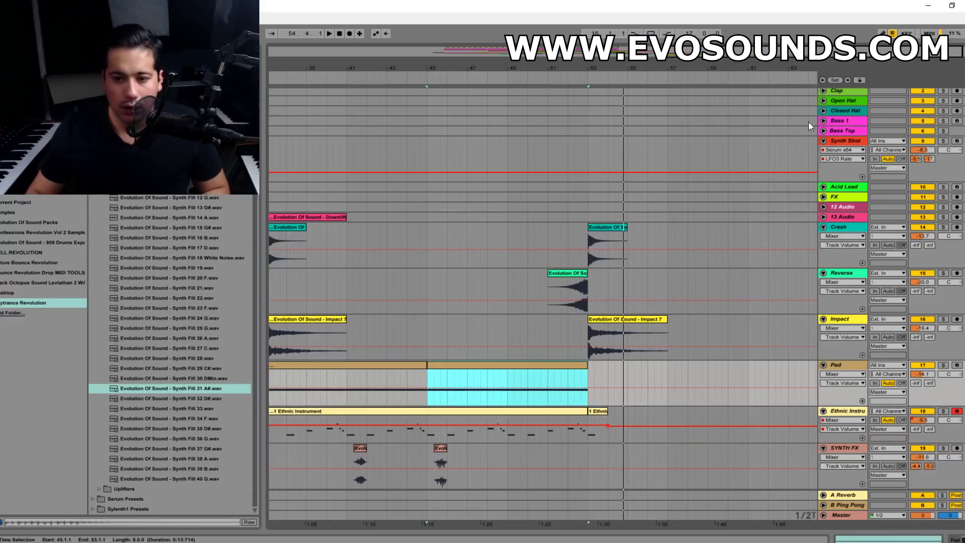
# - Copy the last Bass 1 clip before the breakdown to bar 53 and play from there
pyautogui.moveTo(744, 61); pyautogui.dragTo(719, 36)
pyautogui.scroll(2, 514, 124)
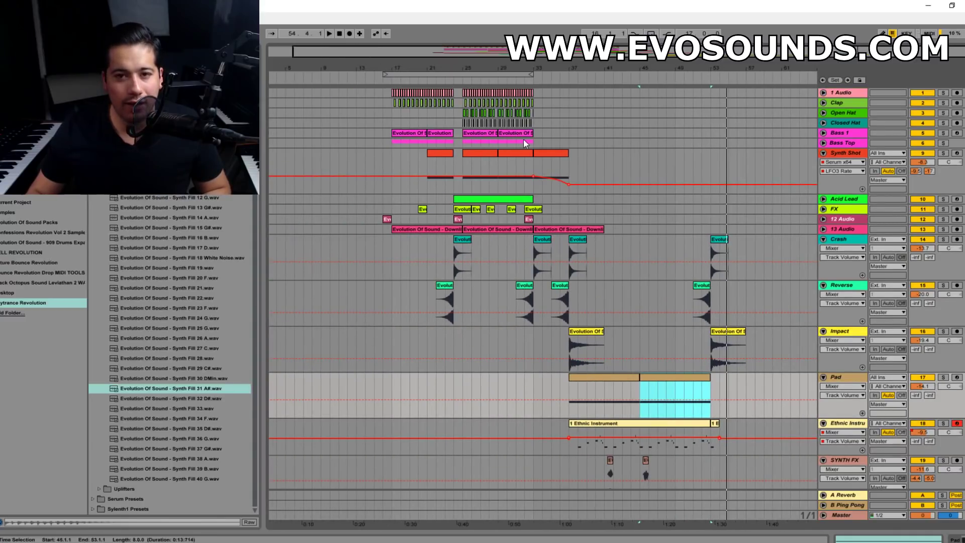
pyautogui.click(524, 137)
pyautogui.click(714, 131)
pyautogui.hotkey('ctrl', 'v')
pyautogui.press('space')
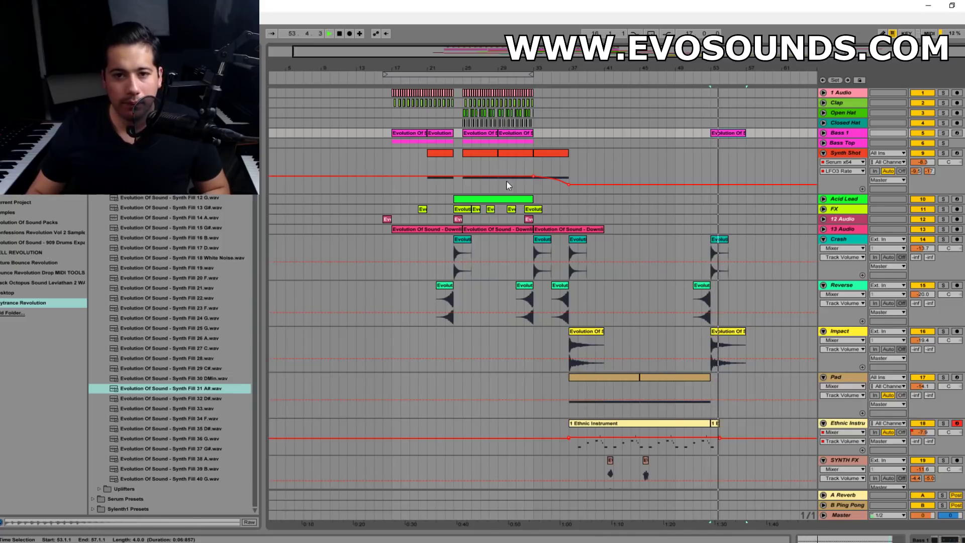
# - Unfold the Bass Top group and copy a four-bar Top Layer bass clip to bar 53
pyautogui.click(489, 154)
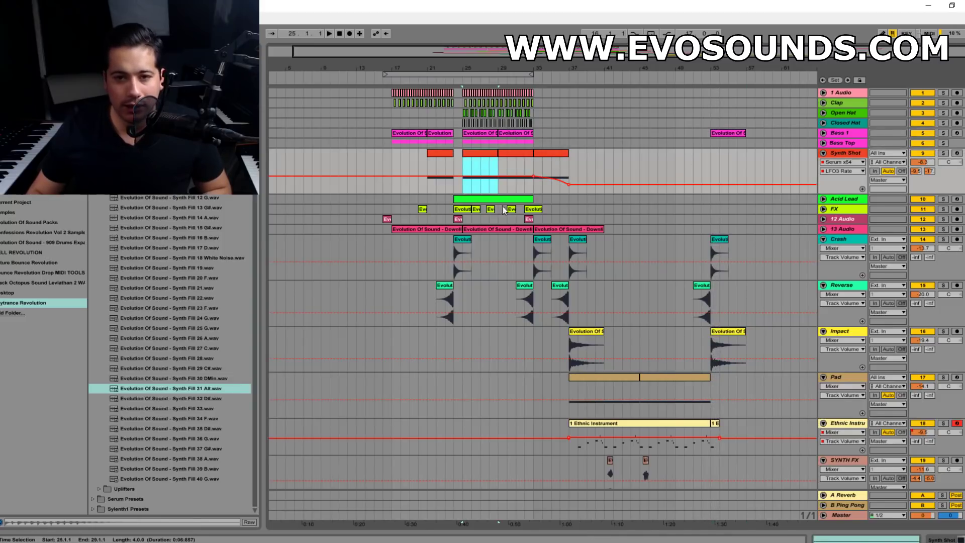
pyautogui.click(825, 143)
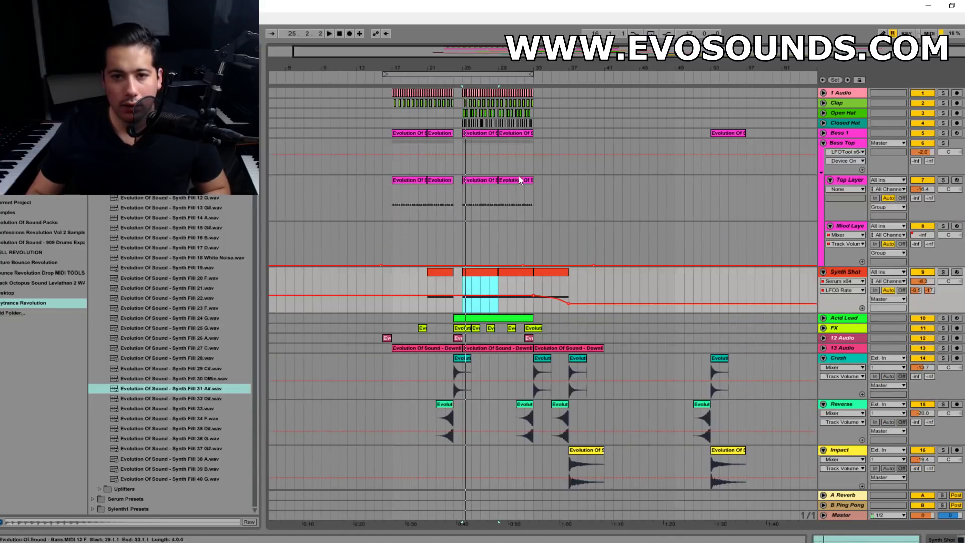
pyautogui.click(455, 189)
pyautogui.click(713, 183)
pyautogui.hotkey('ctrl', 'v')
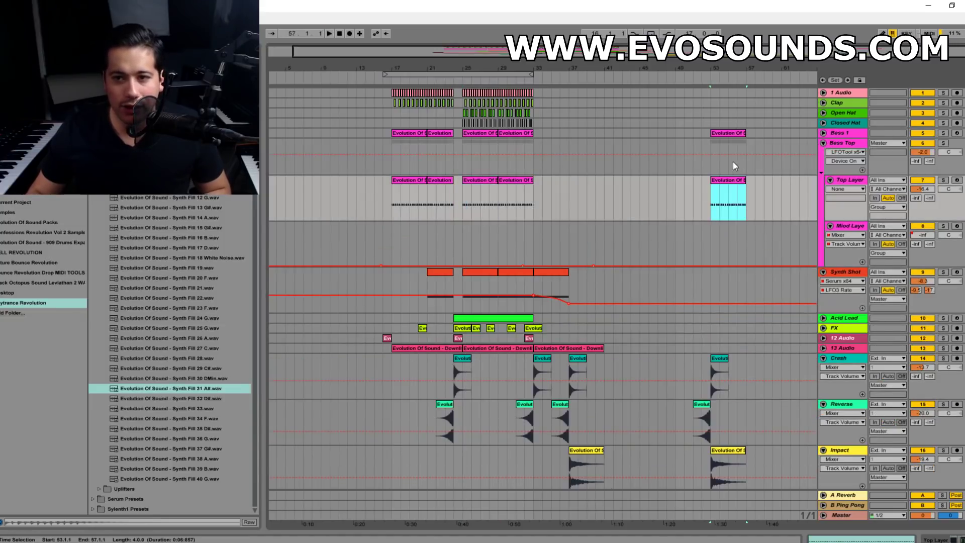
# - Play the arrangement from bar 53 and again from bar 52 to check how the bass comes in
pyautogui.click(713, 147)
pyautogui.press('space')
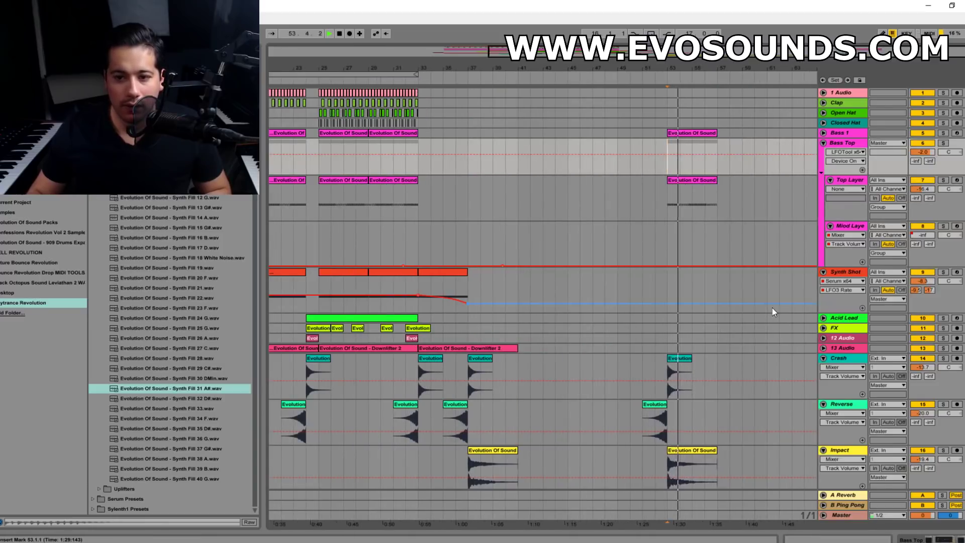
pyautogui.scroll(-5, 705, 323)
pyautogui.press('space')
pyautogui.click(654, 314)
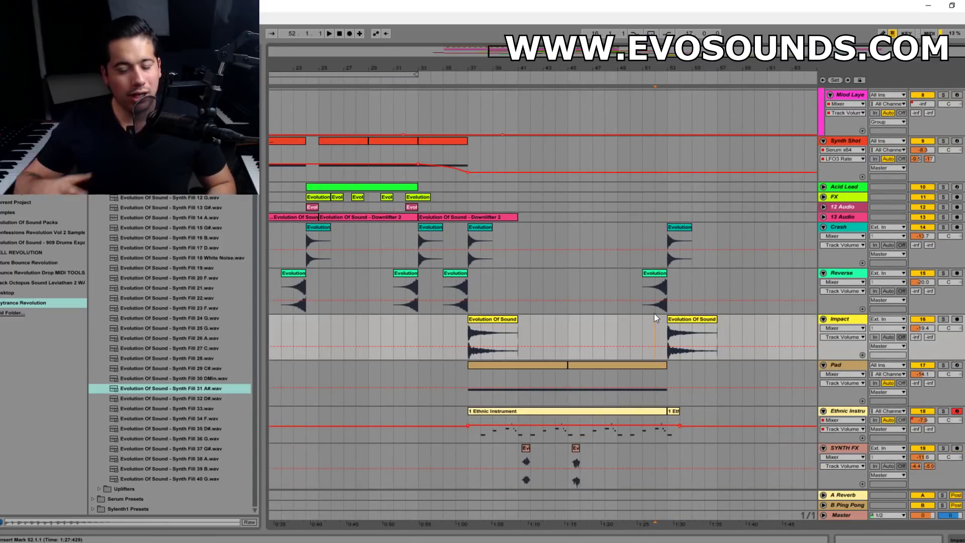
pyautogui.press('space')
pyautogui.scroll(2, 658, 302)
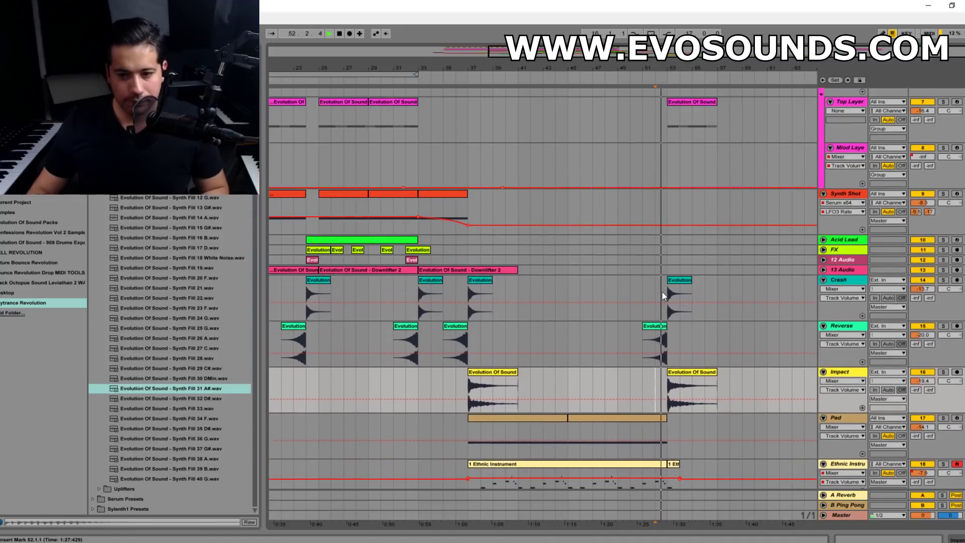
pyautogui.press('+')
pyautogui.scroll(2, 678, 312)
# - Fold the Bass Top group, delete the Bass 1 clip at bar 53 and play from that bar
pyautogui.click(663, 166)
pyautogui.scroll(1, 834, 162)
pyautogui.click(824, 143)
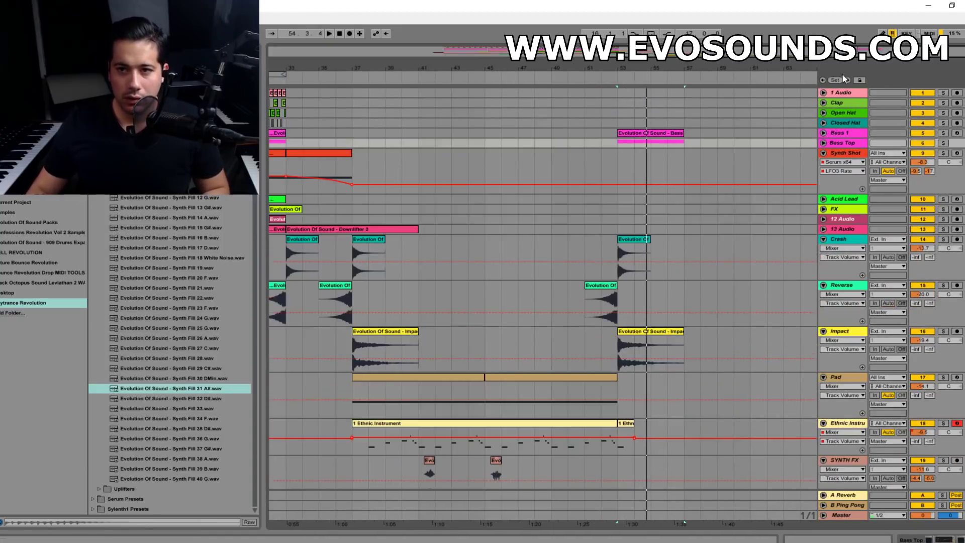
pyautogui.moveTo(728, 54); pyautogui.dragTo(728, 41)
pyautogui.click(845, 135)
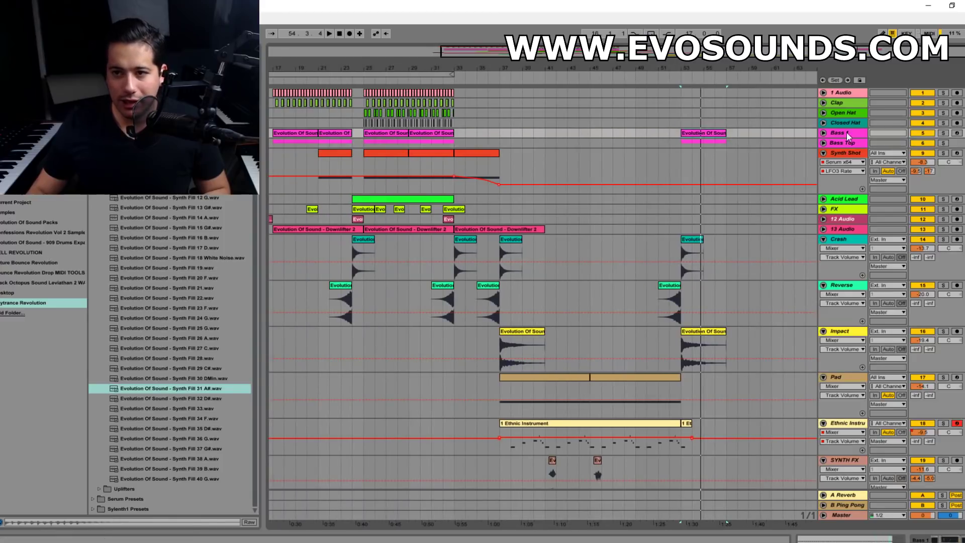
pyautogui.click(717, 135)
pyautogui.press('space')
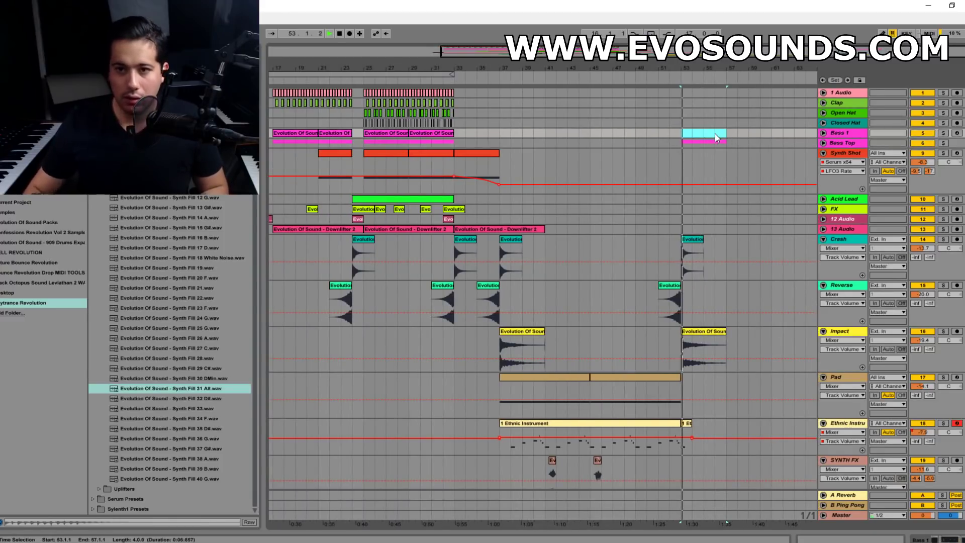
# - Show the automation of EQ Eight's band 1 frequency on the unfolded Bass Top group around bar 53
pyautogui.doubleClick(837, 144)
pyautogui.click(239, 479)
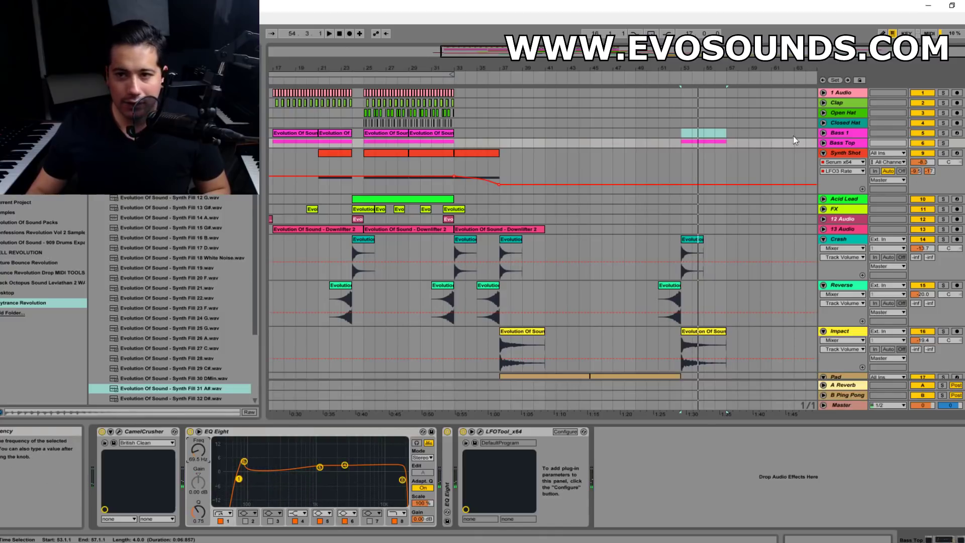
pyautogui.click(823, 143)
pyautogui.press('+')
pyautogui.press('+')
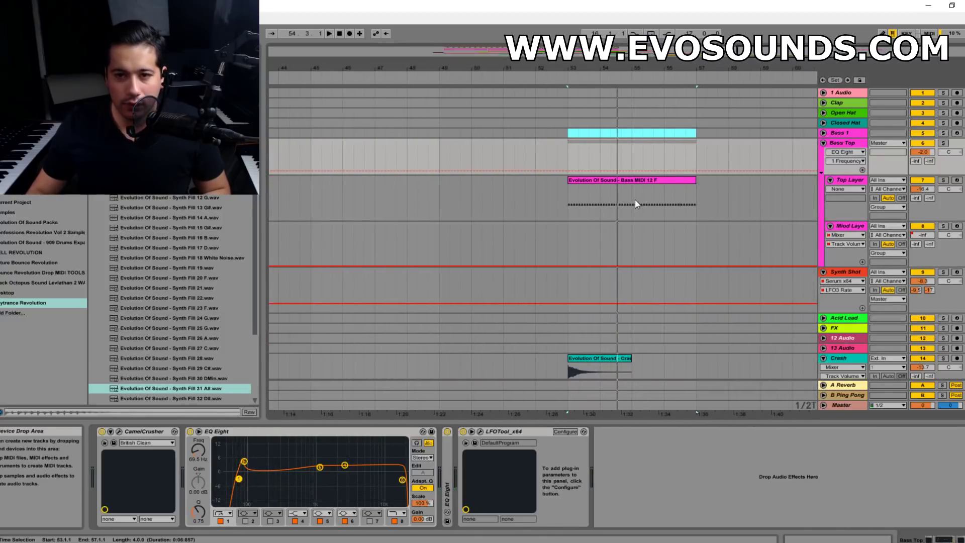
# - Automate Bass Top's EQ Eight band 1 frequency to rise to 151 Hz at bar 53, and play from bar 52
pyautogui.click(570, 155)
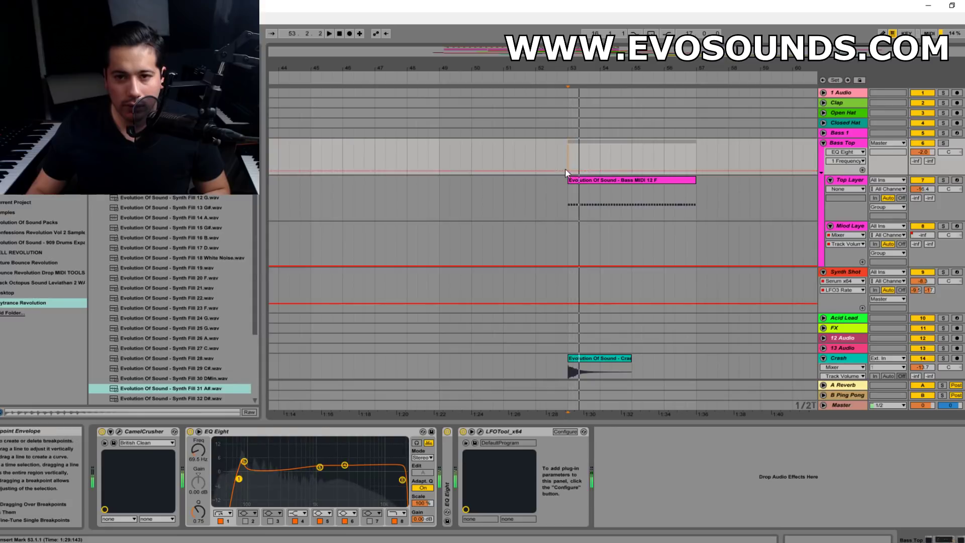
pyautogui.press('space')
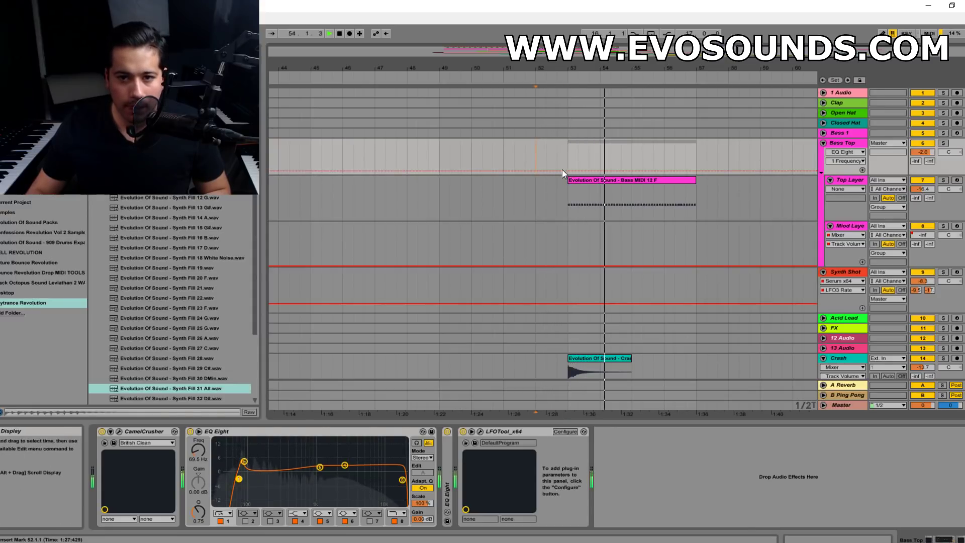
pyautogui.moveTo(566, 170); pyautogui.dragTo(567, 167)
pyautogui.press('space')
pyautogui.press('space')
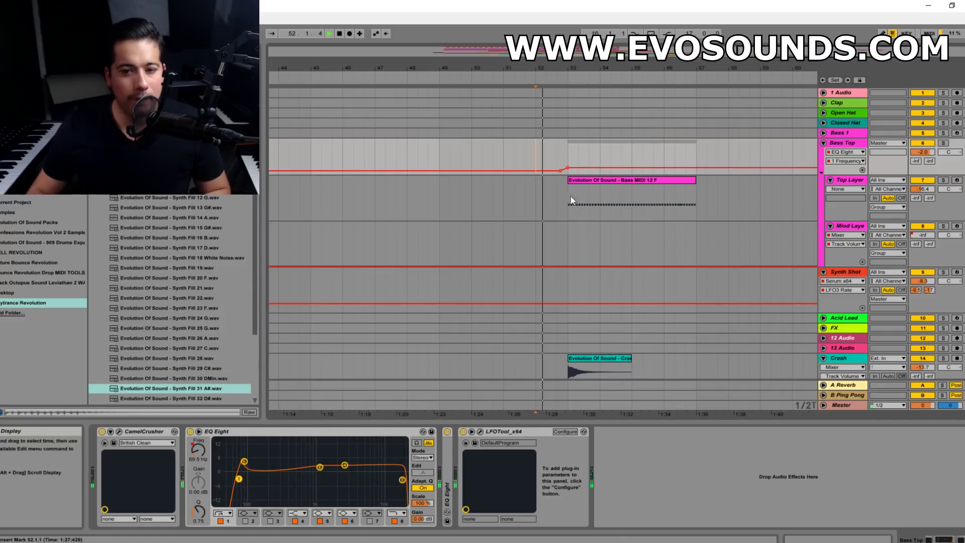
# - Duplicate the Top Layer bass clip at bar 53 so the bass continues to bar 61, and stop playback
pyautogui.click(606, 181)
pyautogui.hotkey('ctrl', 'd')
pyautogui.press('-')
pyautogui.click(643, 181)
pyautogui.hotkey('ctrl', 'd')
pyautogui.press('space')
# - Copy the eight-bar pattern starting at bar 25 on the 1 Audio track to bar 53
pyautogui.moveTo(500, 68); pyautogui.dragTo(498, 52)
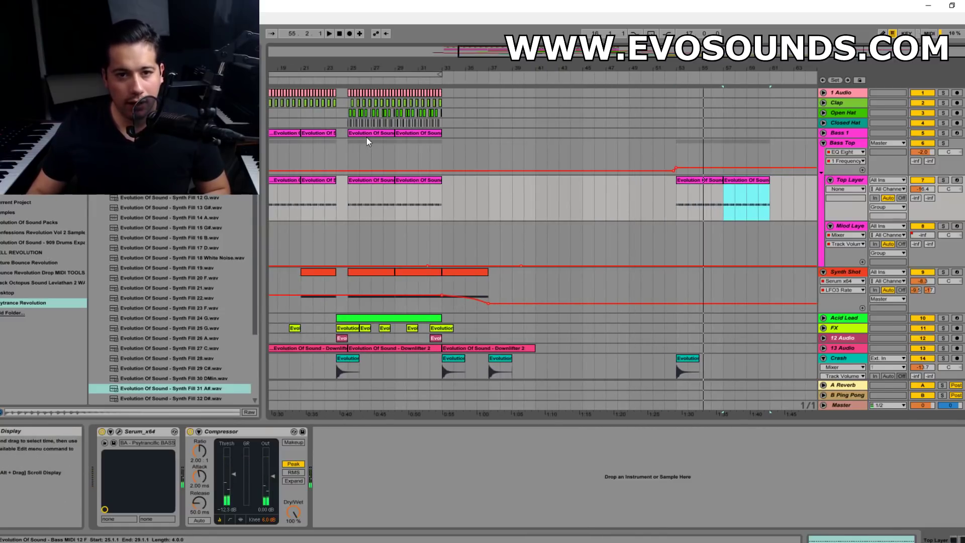
pyautogui.click(734, 164)
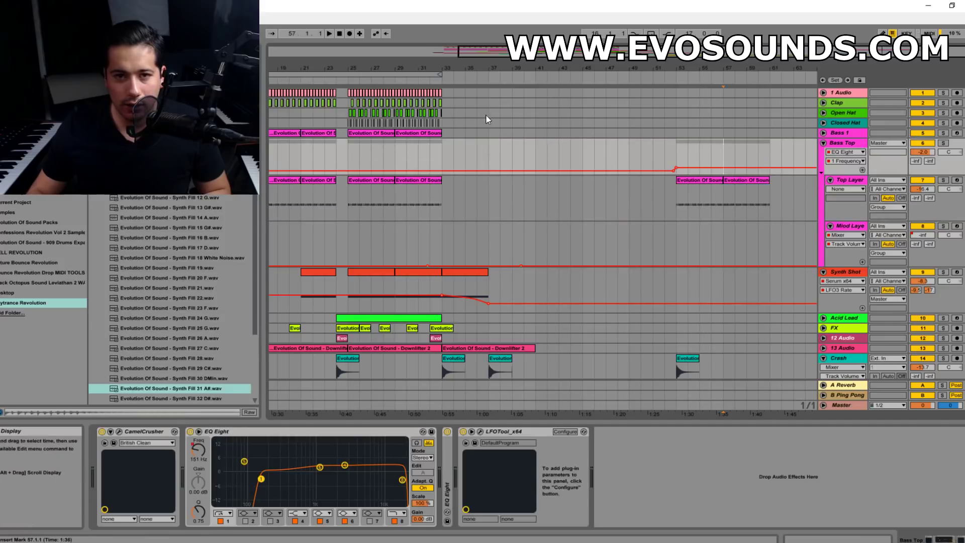
pyautogui.click(347, 95)
pyautogui.hotkey('ctrl', 'v')
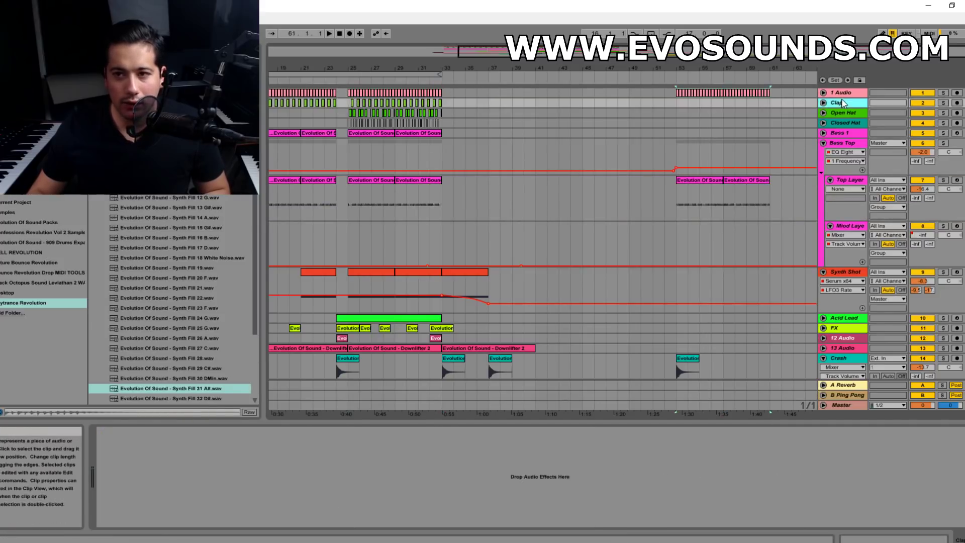
# - Show the automation of EQ Eight's band 1 frequency on the unfolded 1 Audio track around bar 53
pyautogui.click(126, 480)
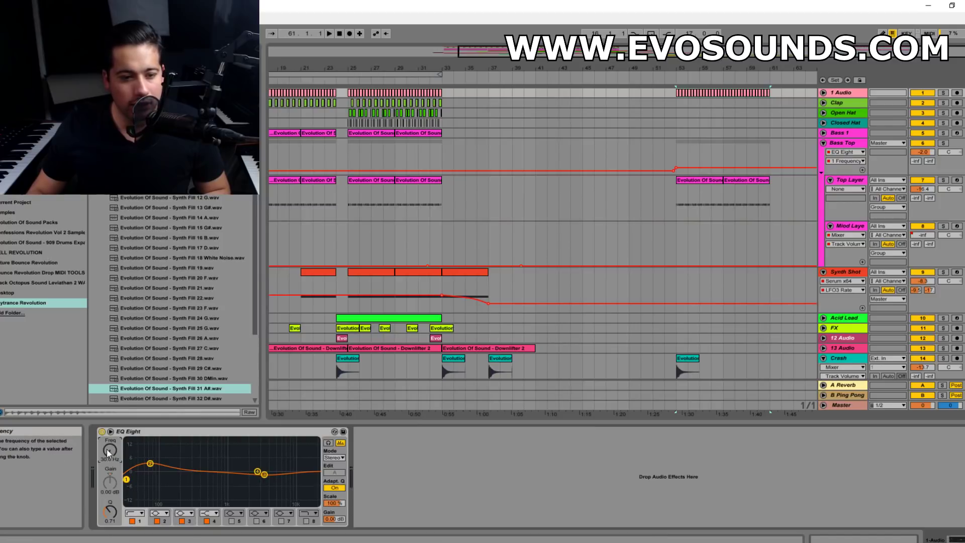
pyautogui.click(823, 93)
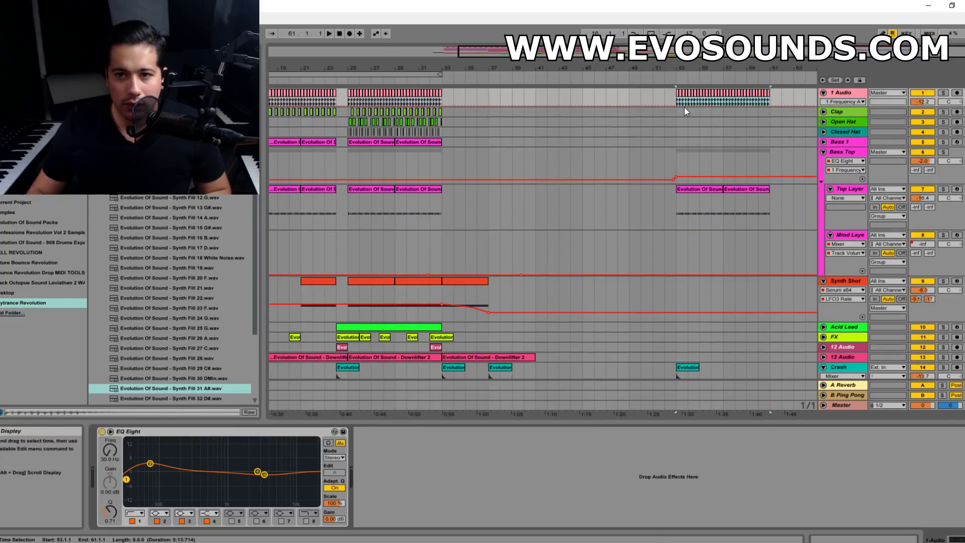
pyautogui.click(677, 104)
pyautogui.press('+')
pyautogui.press('+')
# - Automate EQ Eight's band 1 frequency on 1 Audio to rise to about 1 kHz at bar 53, and play from bar 52
pyautogui.click(590, 105)
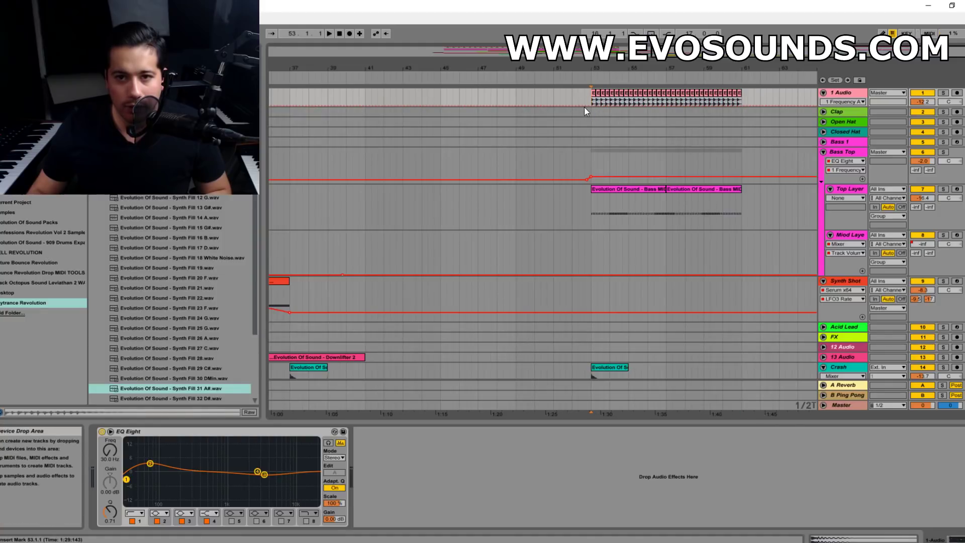
pyautogui.click(594, 104)
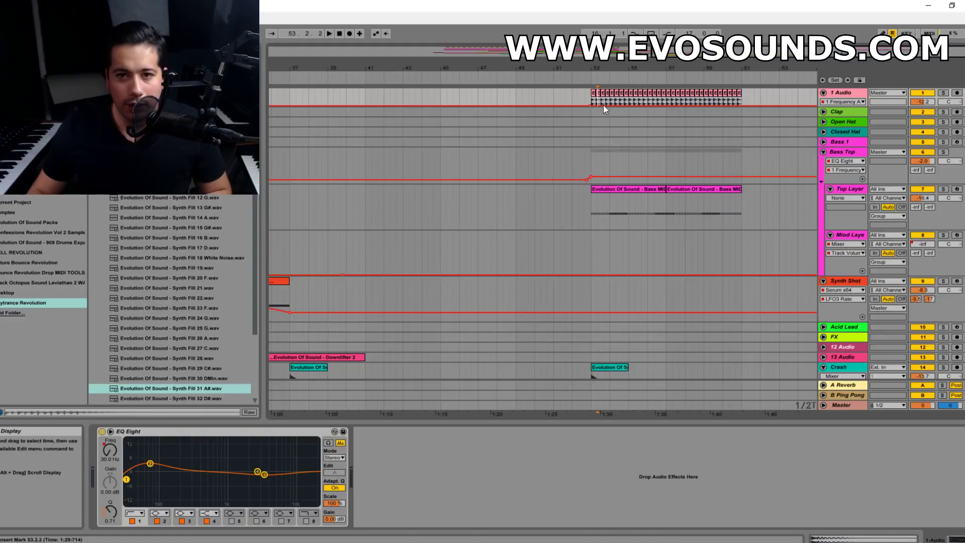
pyautogui.moveTo(609, 105); pyautogui.dragTo(609, 99)
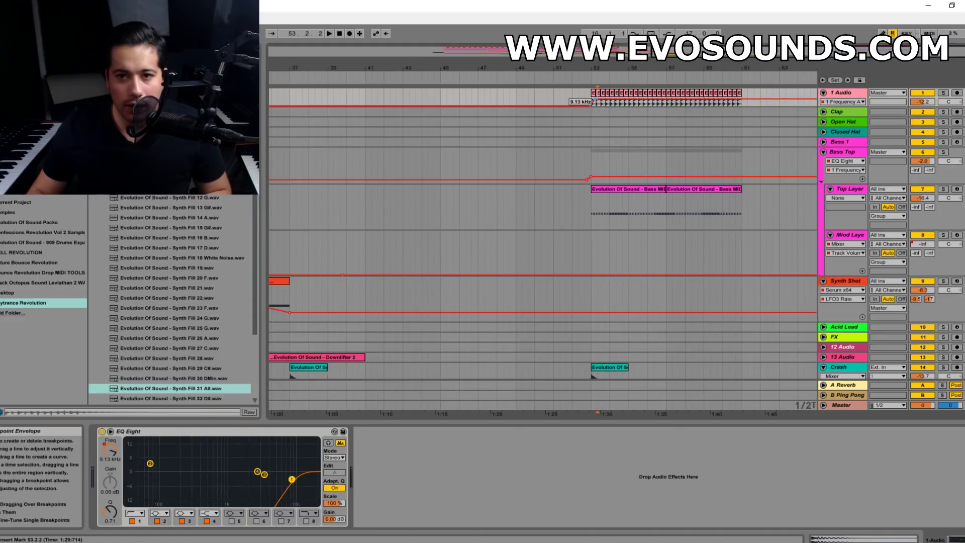
pyautogui.press('space')
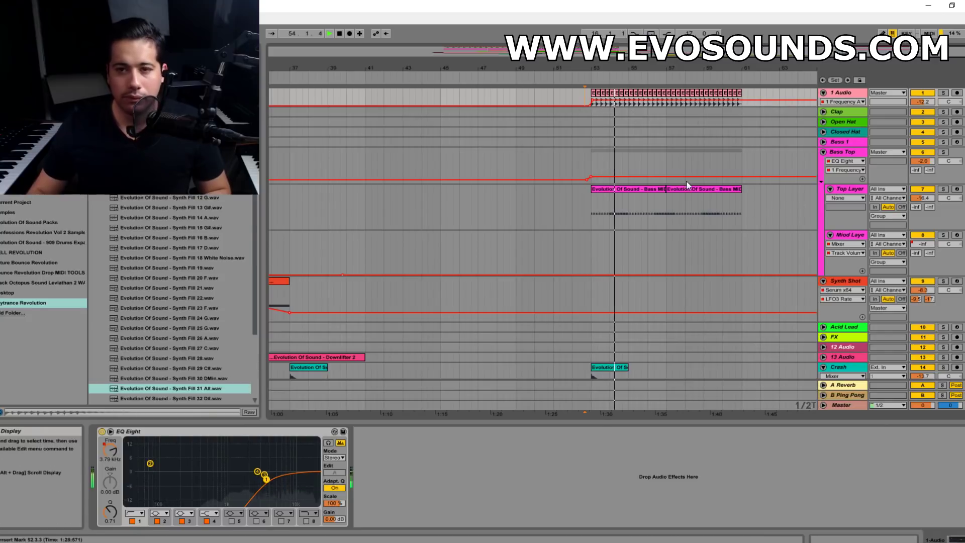
pyautogui.moveTo(804, 68); pyautogui.dragTo(806, 65)
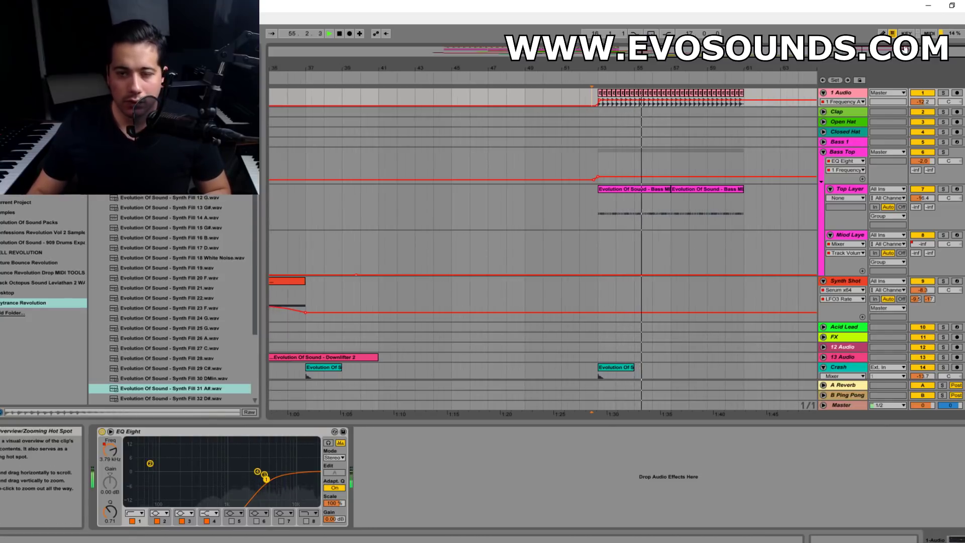
pyautogui.moveTo(599, 100); pyautogui.dragTo(598, 101)
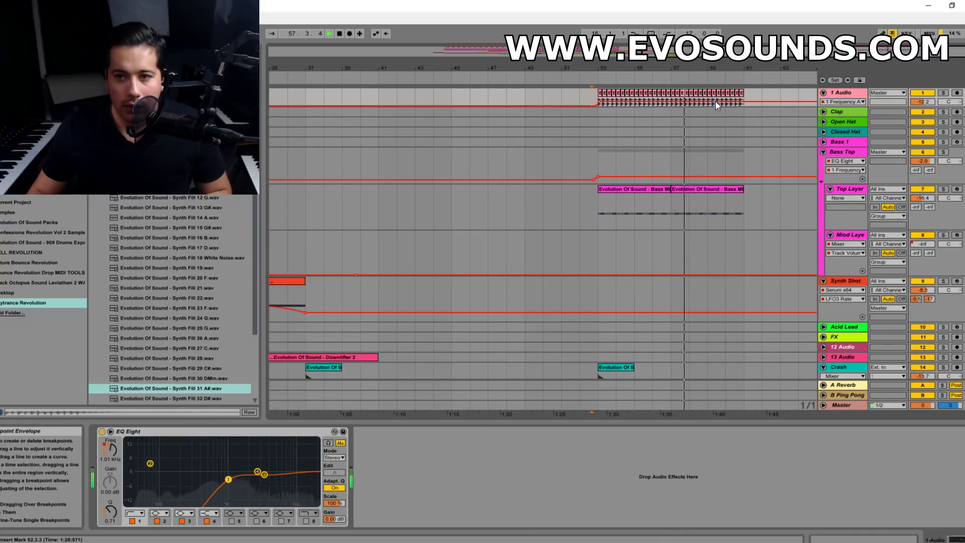
# - Remove the last bar of the 1 Audio pattern and the Top Layer bass so both end at bar 60, and stop playback
pyautogui.moveTo(743, 101); pyautogui.dragTo(725, 102)
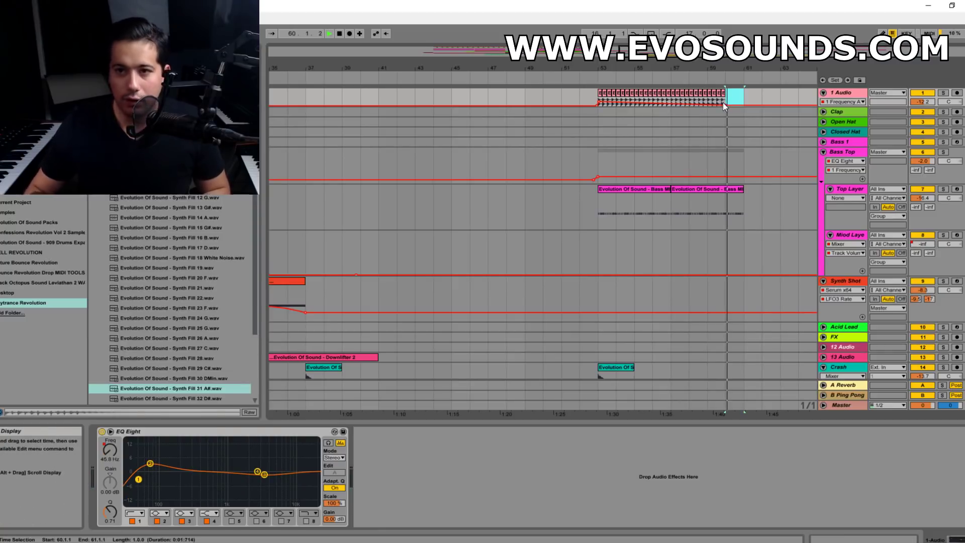
pyautogui.press('space')
pyautogui.moveTo(744, 189); pyautogui.dragTo(725, 188)
pyautogui.click(709, 182)
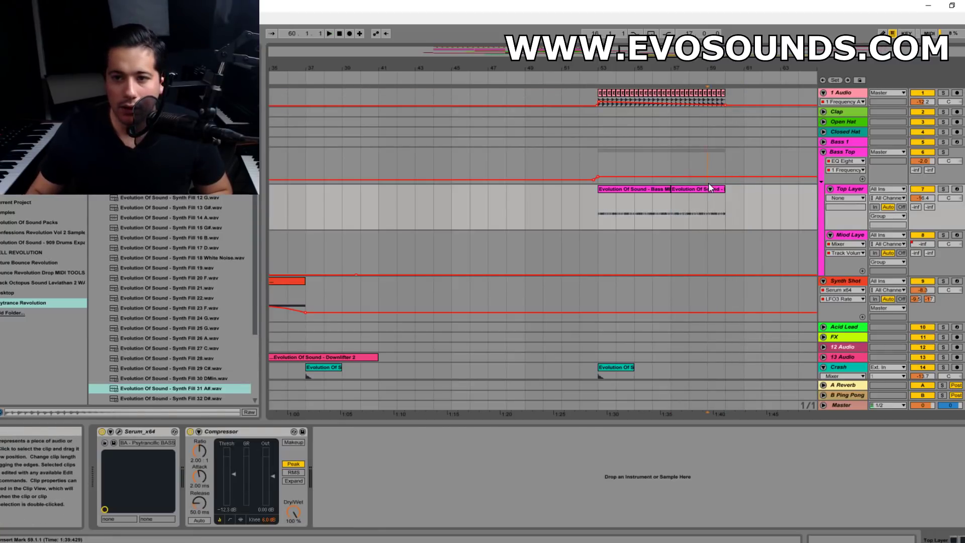
# - Copy the crash at bar 53 on the Crash track to bar 60, play from there and stop
pyautogui.scroll(-10, 754, 191)
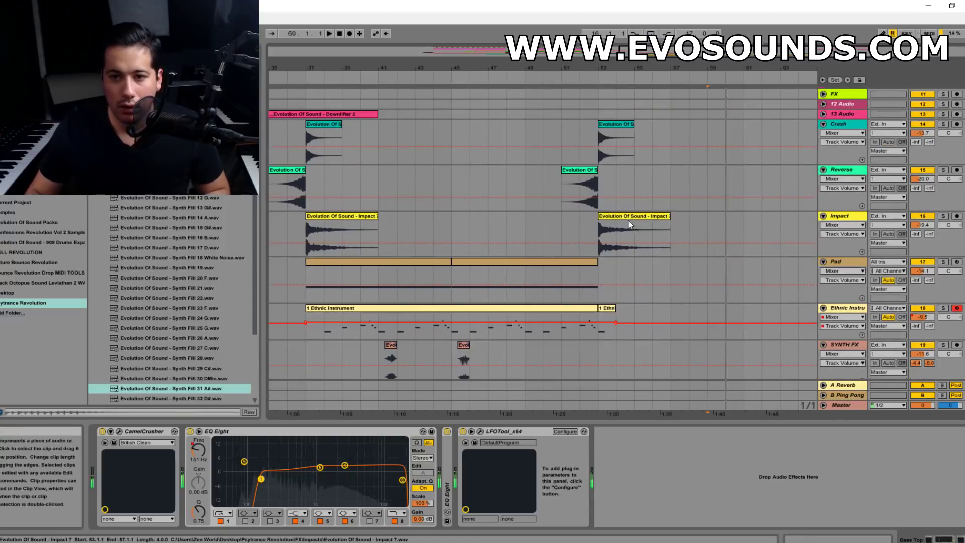
pyautogui.click(628, 217)
pyautogui.scroll(2, 623, 216)
pyautogui.click(617, 167)
pyautogui.hotkey('ctrl', 'c')
pyautogui.click(732, 177)
pyautogui.hotkey('ctrl', 'v')
pyautogui.press('space')
pyautogui.scroll(3, 734, 184)
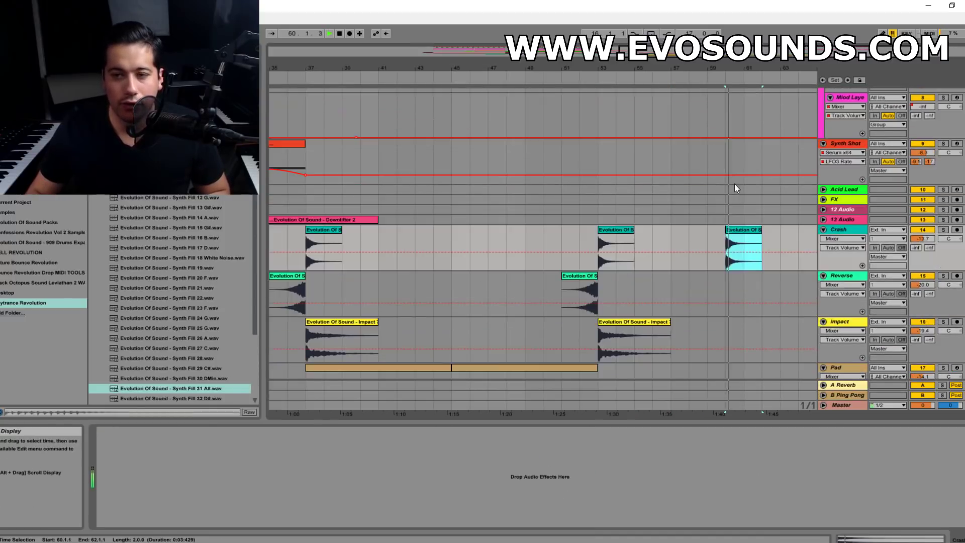
pyautogui.scroll(-3, 731, 196)
pyautogui.press('space')
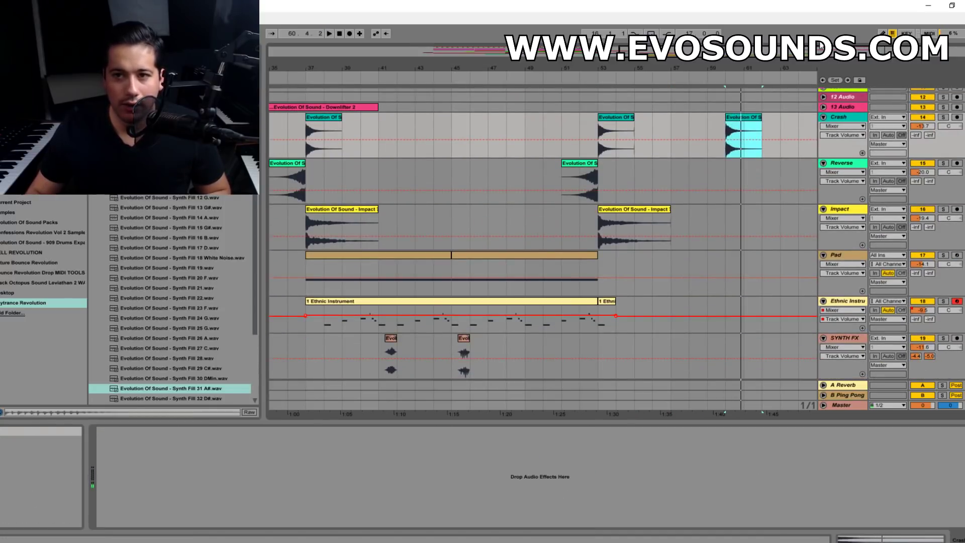
# - Copy the short effect clip just before bar 33 on the 12 Audio track to bar 64, and start playback
pyautogui.moveTo(821, 49); pyautogui.dragTo(819, 23)
pyautogui.scroll(3, 641, 154)
pyautogui.click(367, 160)
pyautogui.click(775, 162)
pyautogui.hotkey('ctrl', 'v')
pyautogui.press('space')
pyautogui.moveTo(909, 53); pyautogui.dragTo(938, 83)
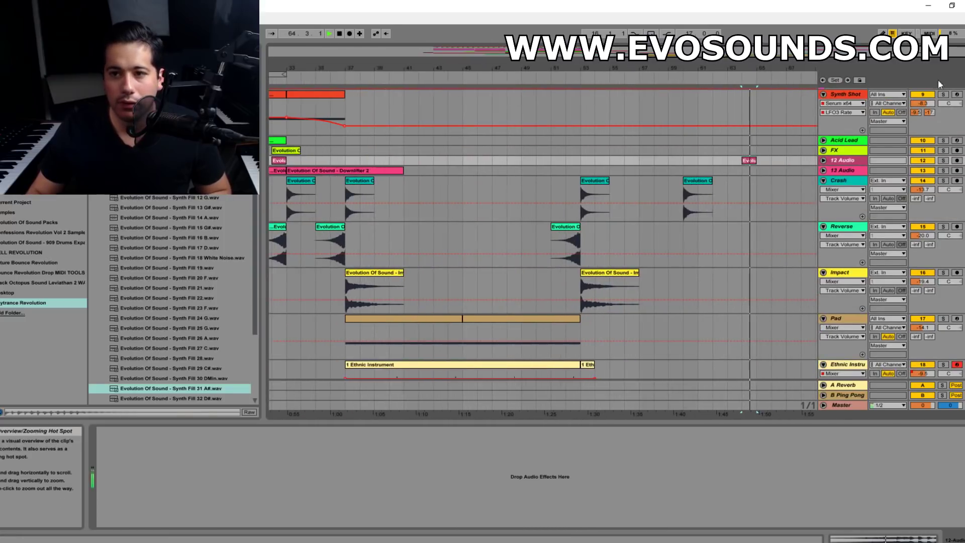
# - Unfold the 12 Audio track and move its copied effect clip to bar 60
pyautogui.click(824, 161)
pyautogui.scroll(2, 784, 152)
pyautogui.click(668, 107)
pyautogui.press('space')
pyautogui.press('space')
pyautogui.moveTo(749, 241); pyautogui.dragTo(698, 248)
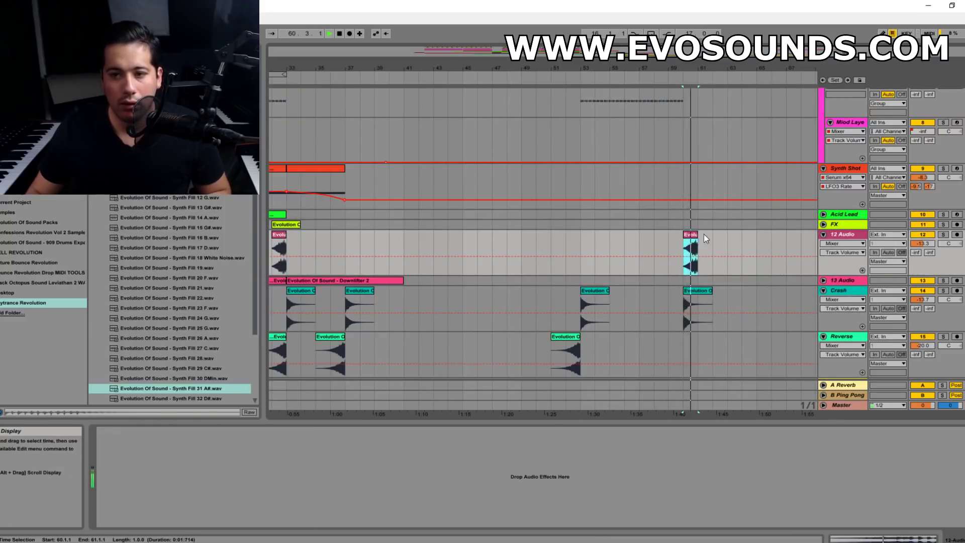
# - Play the arrangement from bar 51 to listen to the build-up
pyautogui.scroll(3, 714, 224)
pyautogui.click(552, 217)
pyautogui.press('space')
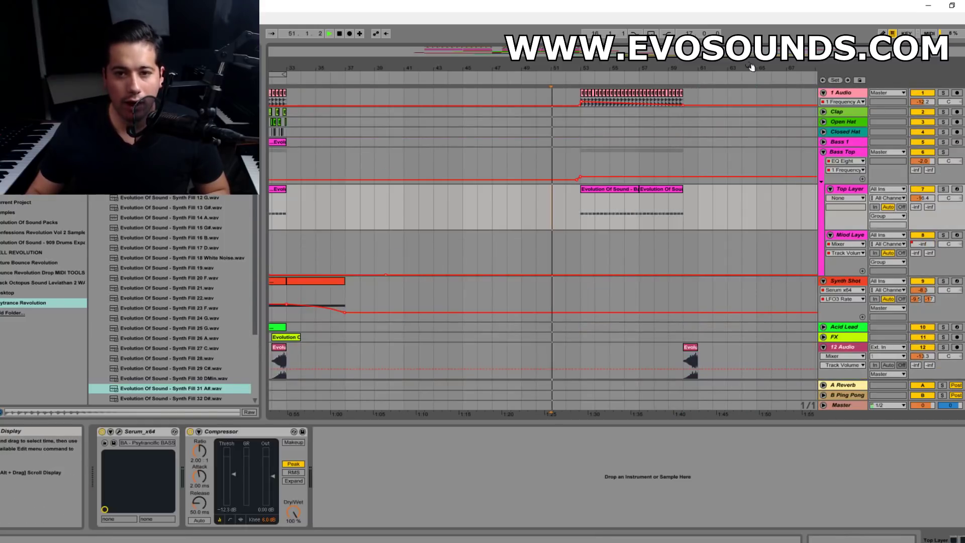
# - Copy bars 17 to 24 of the tracks from 1 Audio to Top Layer and paste them at bar 61
pyautogui.doubleClick(443, 68)
pyautogui.moveTo(390, 98); pyautogui.dragTo(443, 201)
pyautogui.hotkey('ctrl', 'c')
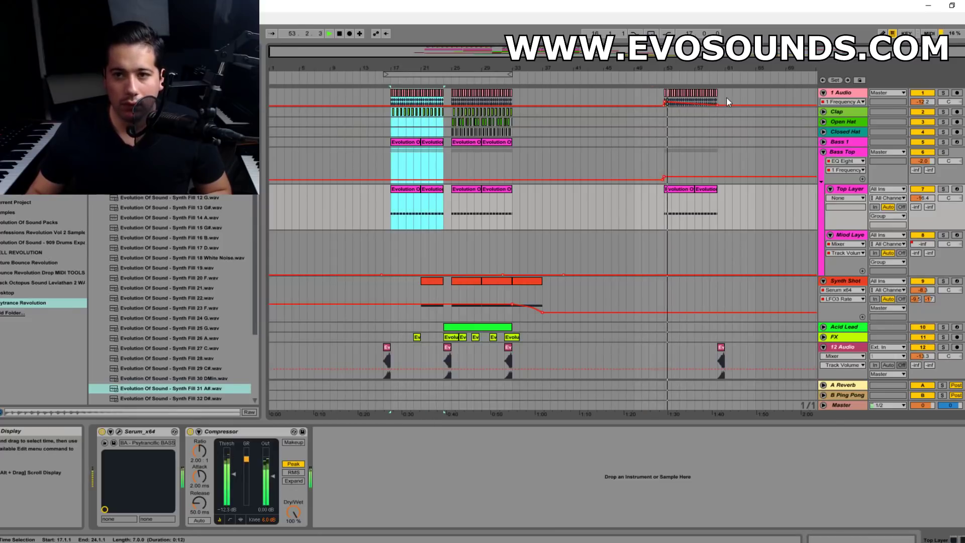
pyautogui.click(725, 99)
pyautogui.hotkey('ctrl', 'v')
pyautogui.moveTo(740, 68); pyautogui.dragTo(720, 83)
# - Duplicate the one-bar Ethnic Instrument clip at bar 53 so that copies start at bars 55, 56 and 57
pyautogui.scroll(-6, 592, 295)
pyautogui.scroll(-2, 639, 317)
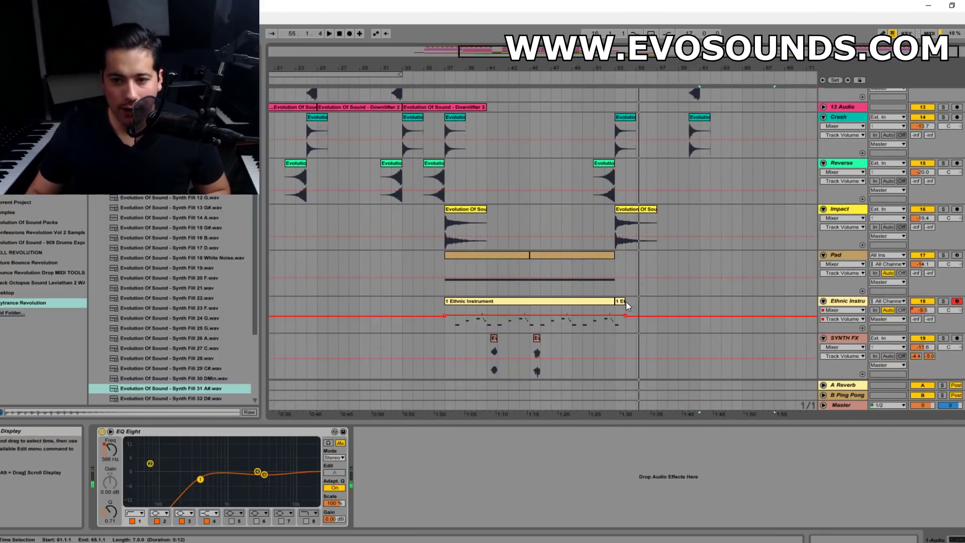
pyautogui.click(624, 302)
pyautogui.hotkey('ctrl', 'd')
pyautogui.press('space')
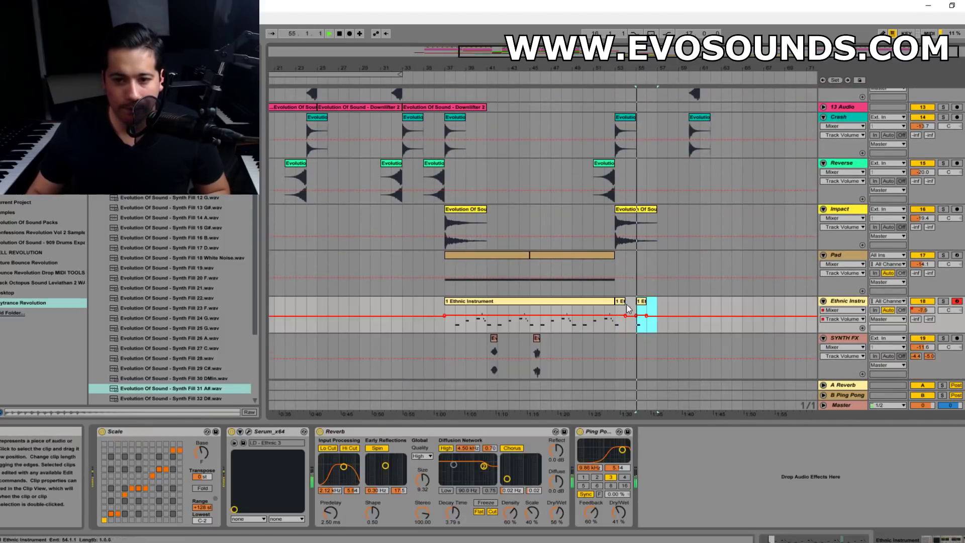
pyautogui.hotkey('ctrl', 'd')
pyautogui.click(644, 301)
pyautogui.hotkey('ctrl', 'd')
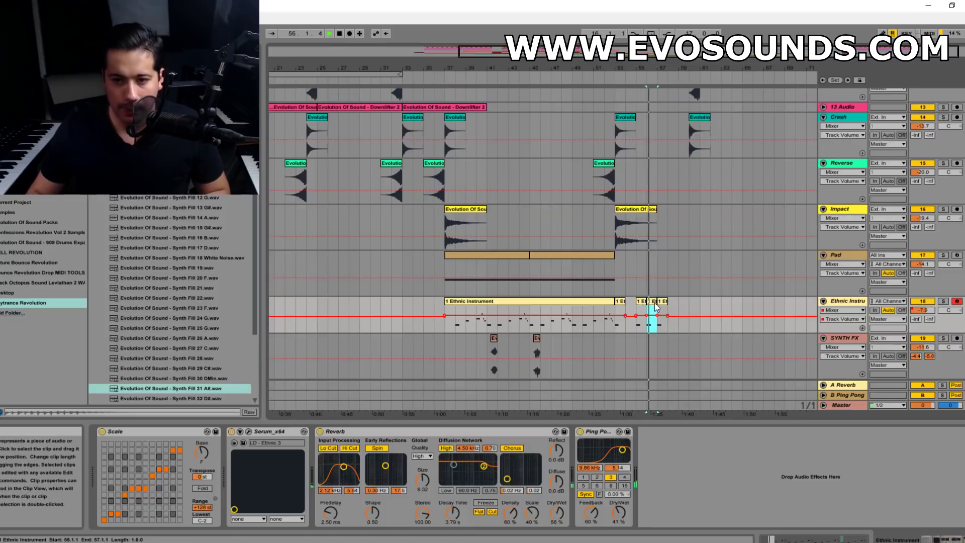
pyautogui.moveTo(790, 69); pyautogui.dragTo(775, 173)
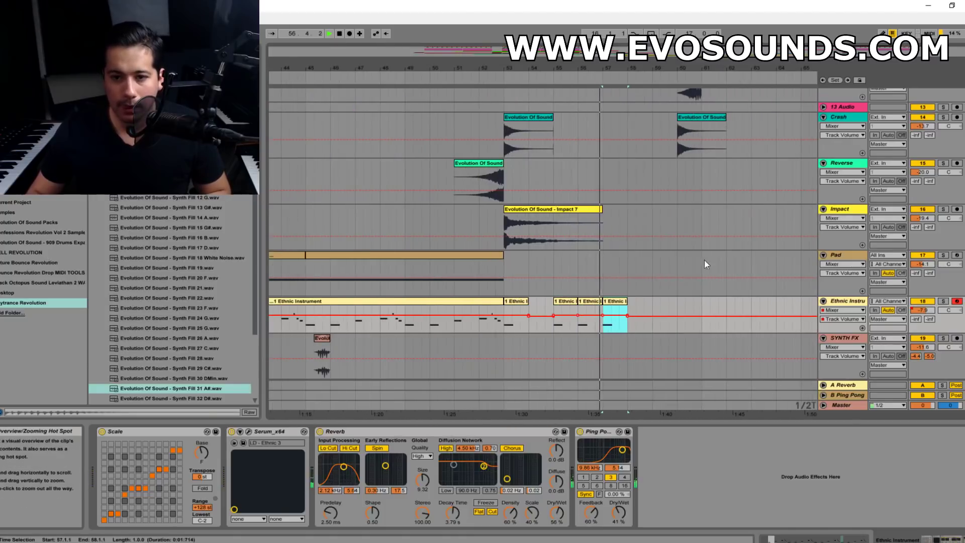
# - Shorten the Ethnic Instrument clip at bar 57 to a third of a bar and repeat it up to bar 60
pyautogui.press('space')
pyautogui.moveTo(629, 303); pyautogui.dragTo(605, 306)
pyautogui.hotkey('ctrl', 'd')
pyautogui.hotkey('ctrl', 'd')
pyautogui.hotkey('ctrl', 'd')
pyautogui.hotkey('ctrl', 'd')
pyautogui.hotkey('ctrl', 'd')
pyautogui.hotkey('ctrl', 'd')
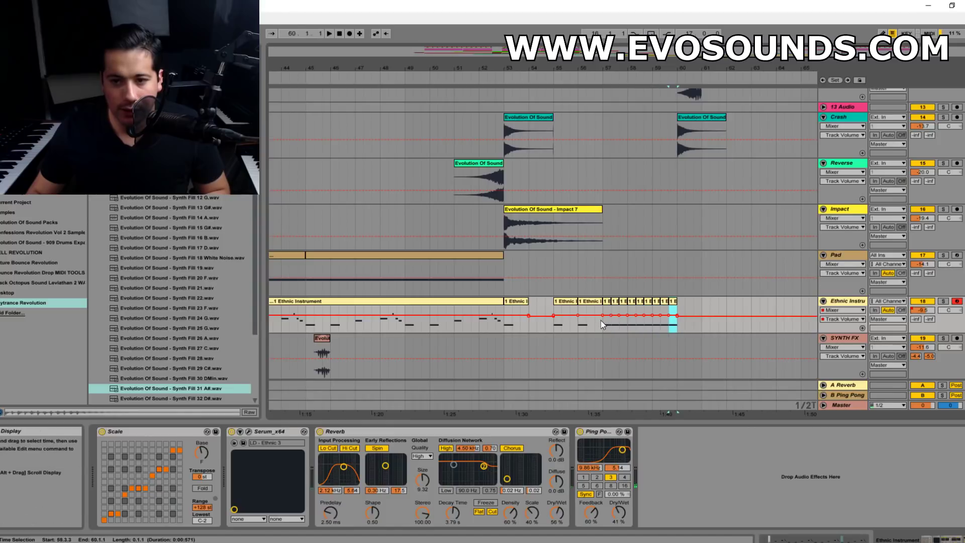
# - Play from bar 57 and review how the repeated ethnic notes lead into the effects at bar 60
pyautogui.click(602, 321)
pyautogui.press('space')
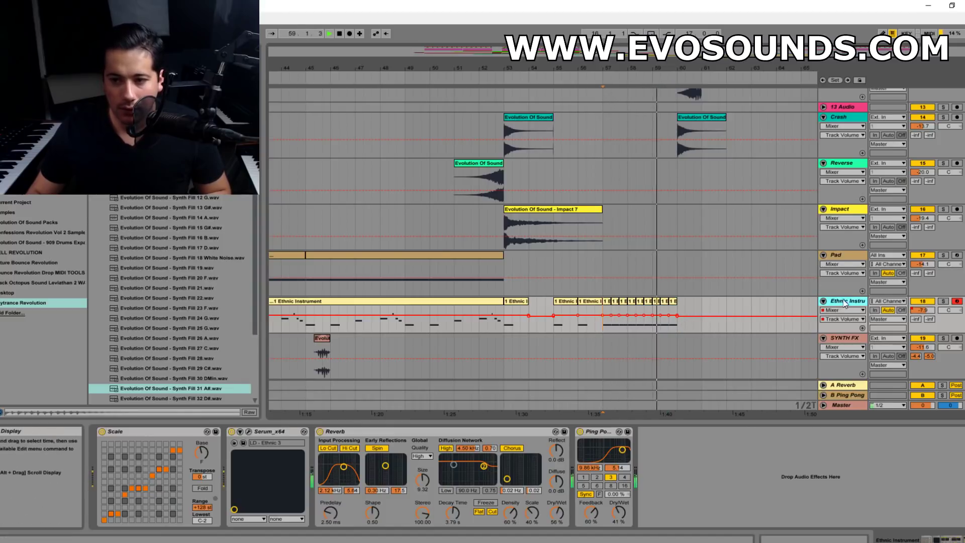
pyautogui.scroll(3, 727, 298)
pyautogui.scroll(5, 727, 297)
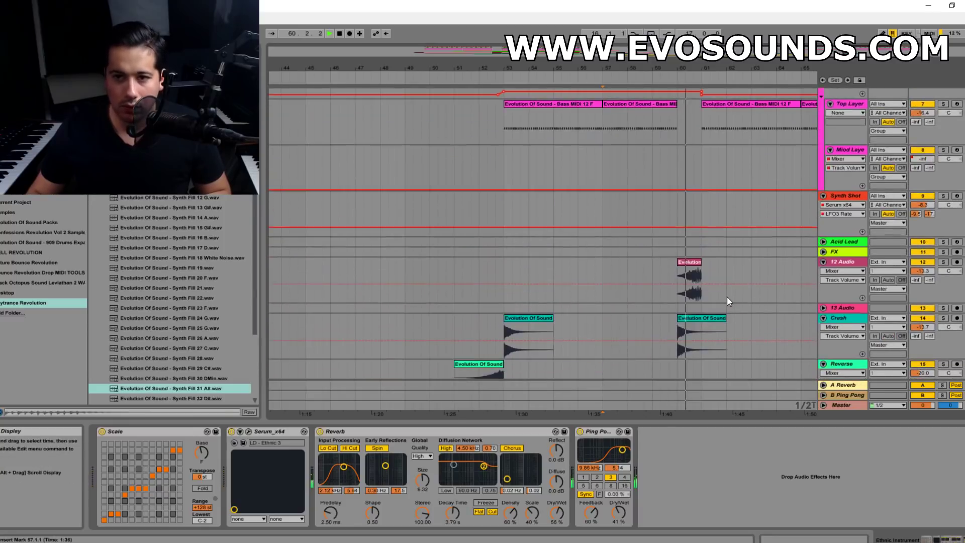
pyautogui.scroll(-8, 732, 314)
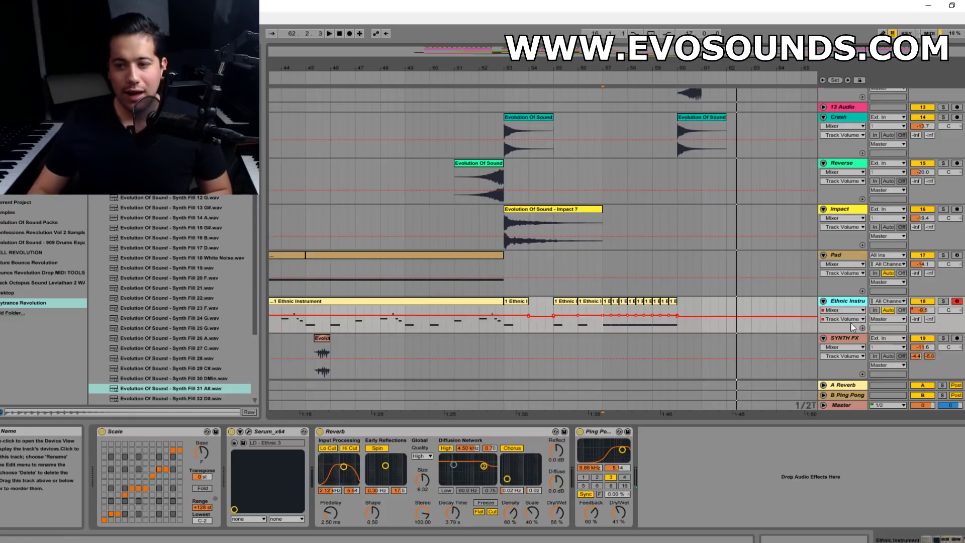
# - Add an audio track named Uplifter below Ethnic Instrument and place the Uplifter 1 8 Bars G sample at bar 53
pyautogui.hotkey('ctrl', 't')
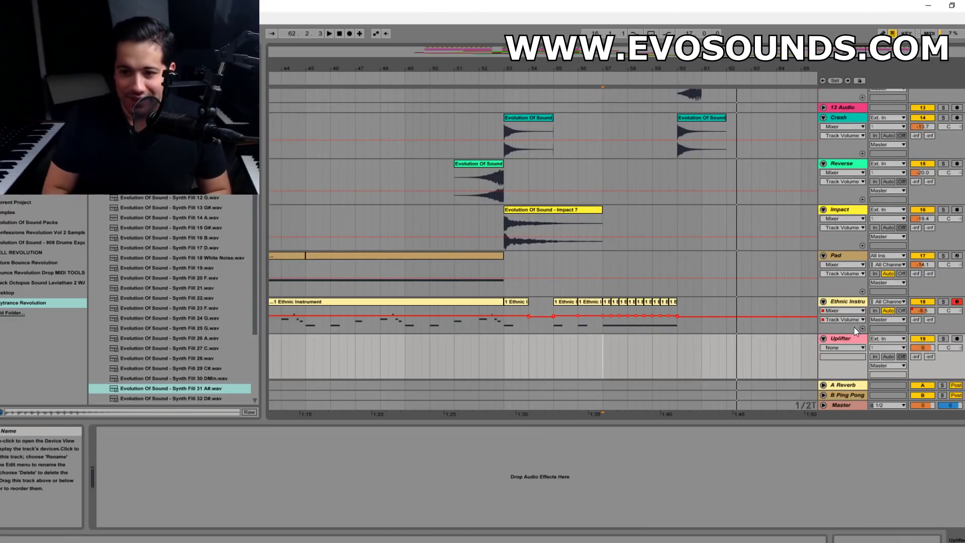
pyautogui.scroll(4, 202, 352)
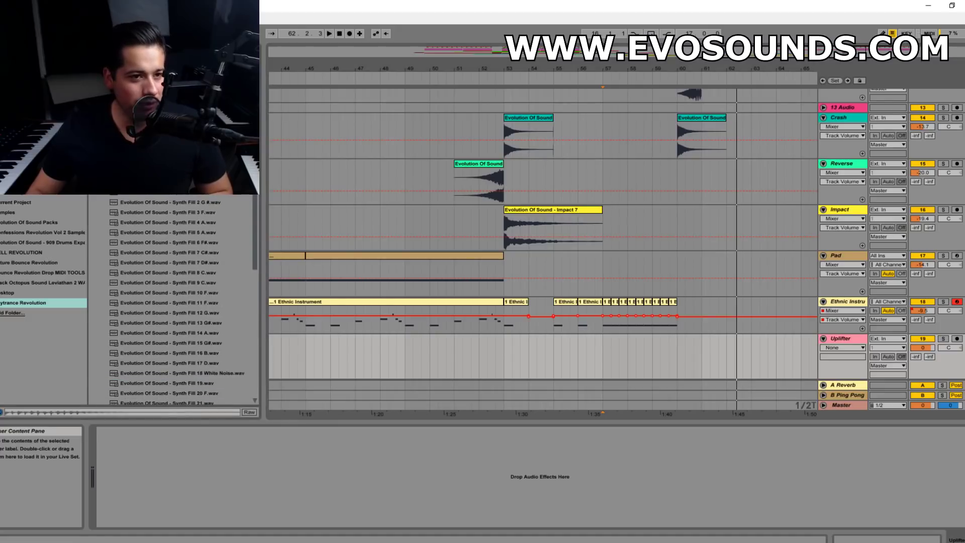
pyautogui.click(134, 234)
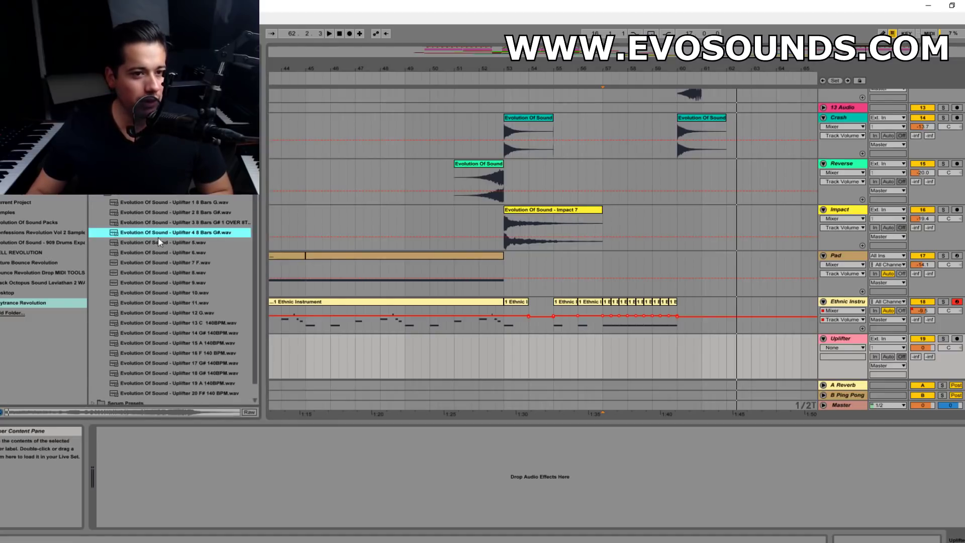
pyautogui.click(197, 202)
pyautogui.moveTo(186, 202); pyautogui.dragTo(509, 342)
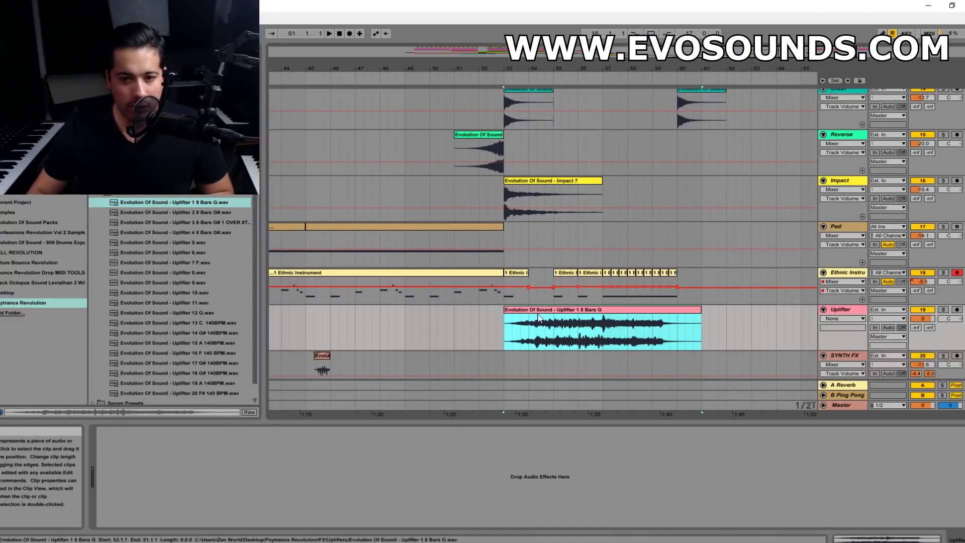
# - Transpose the uplifter clip by -2 semitones, set its warp mode to Complex Pro, and play it
pyautogui.doubleClick(534, 310)
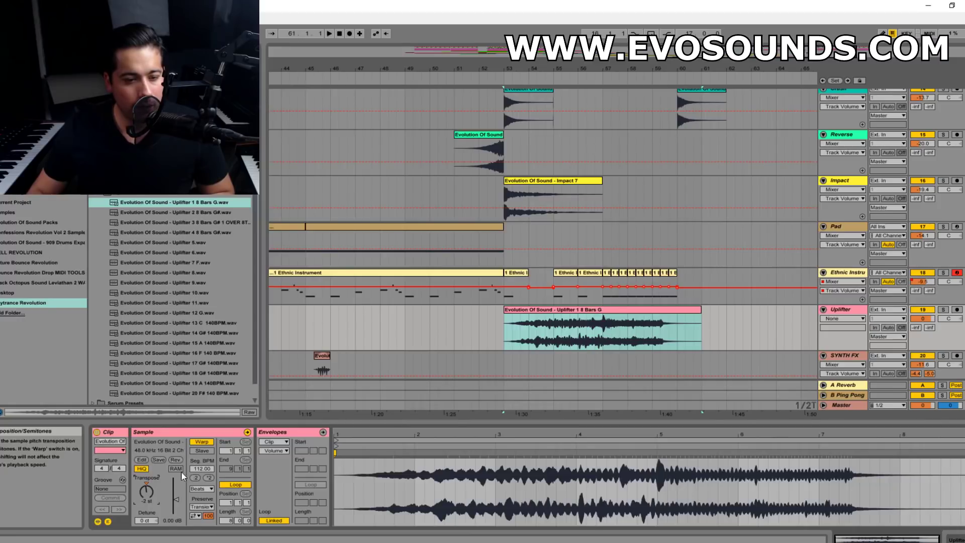
pyautogui.click(202, 488)
pyautogui.click(204, 536)
pyautogui.press('space')
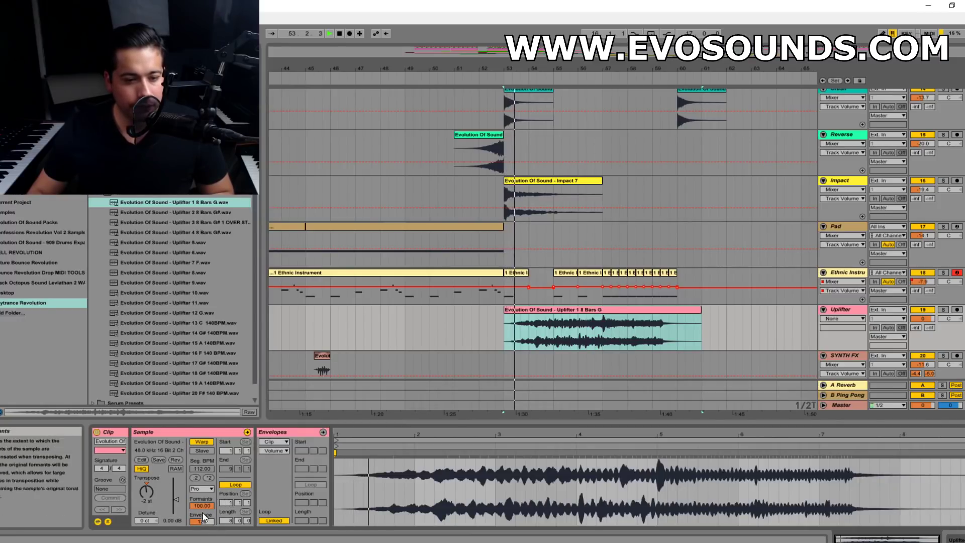
# - Lower the Uplifter track's volume to -22.5 dB and adjust the clip's Formants while it plays
pyautogui.press('space')
pyautogui.moveTo(924, 319); pyautogui.dragTo(923, 381)
pyautogui.press('space')
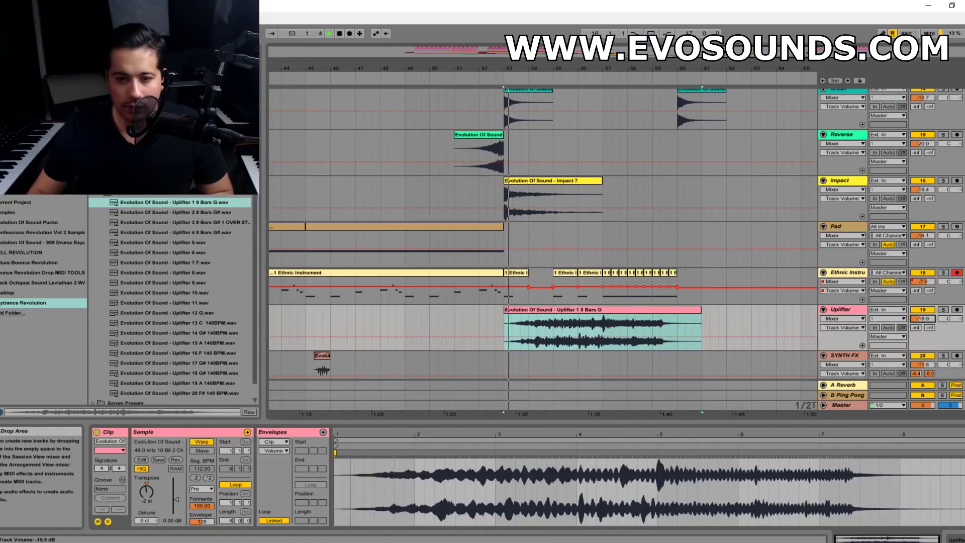
pyautogui.moveTo(924, 319); pyautogui.dragTo(924, 308)
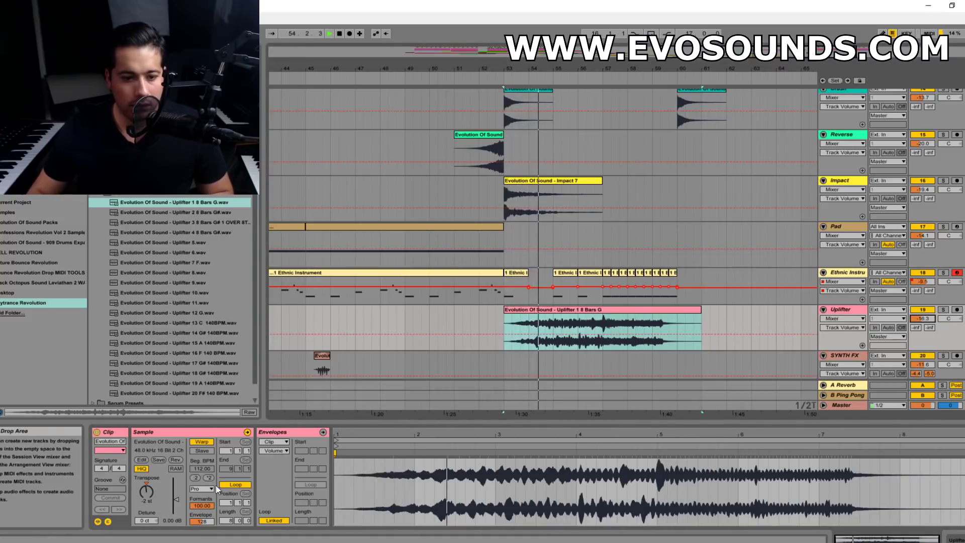
pyautogui.moveTo(201, 505); pyautogui.dragTo(202, 523)
pyautogui.moveTo(923, 319); pyautogui.dragTo(923, 336)
# - Add another audio track below Uplifter and name it UPlifter
pyautogui.click(849, 309)
pyautogui.hotkey('ctrl', 't')
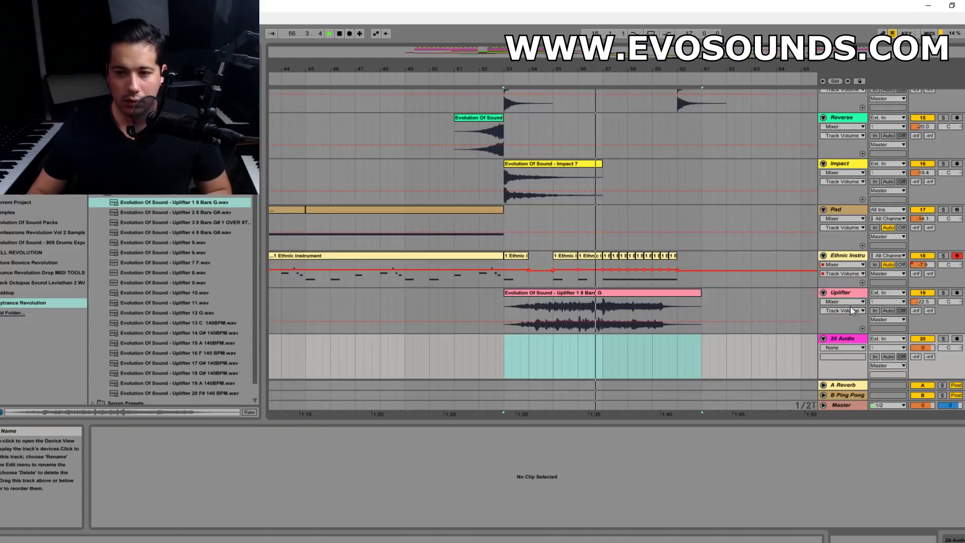
pyautogui.hotkey('ctrl', 'r')
pyautogui.write('UPlift')
pyautogui.press('Return')
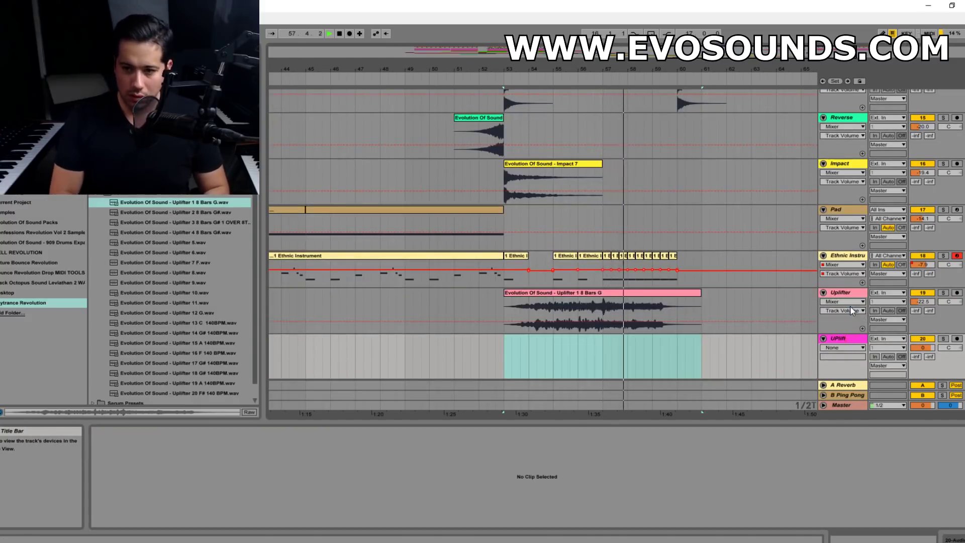
pyautogui.click(674, 264)
pyautogui.moveTo(674, 263); pyautogui.dragTo(663, 260)
# - Place the Uplifter 6 sample at bar 53 on the UPlifter track
pyautogui.scroll(-1, 629, 290)
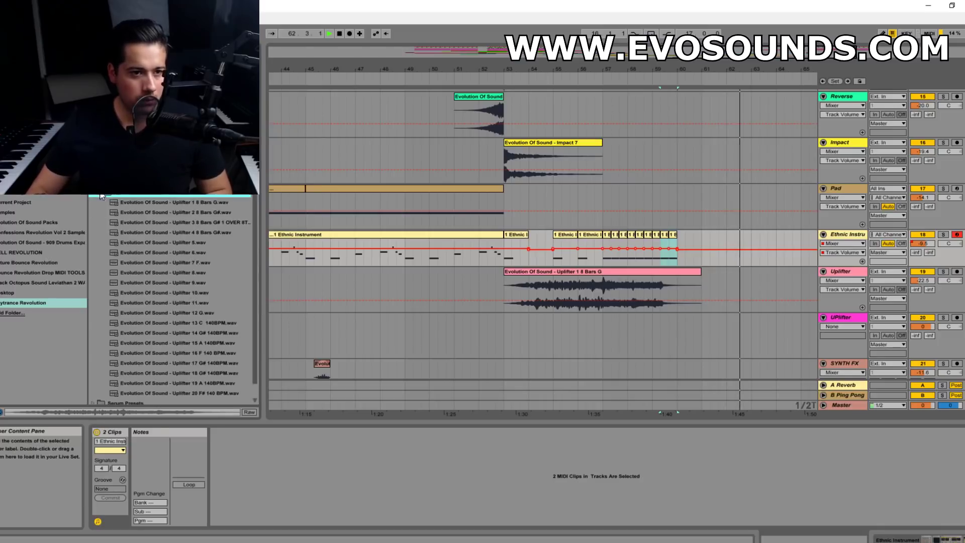
pyautogui.scroll(-1, 152, 248)
pyautogui.click(176, 238)
pyautogui.moveTo(181, 243)
pyautogui.mouseDown()
pyautogui.moveTo(611, 352)
pyautogui.moveTo(509, 338)
pyautogui.moveTo(519, 333)
pyautogui.mouseUp()
pyautogui.click(559, 345)
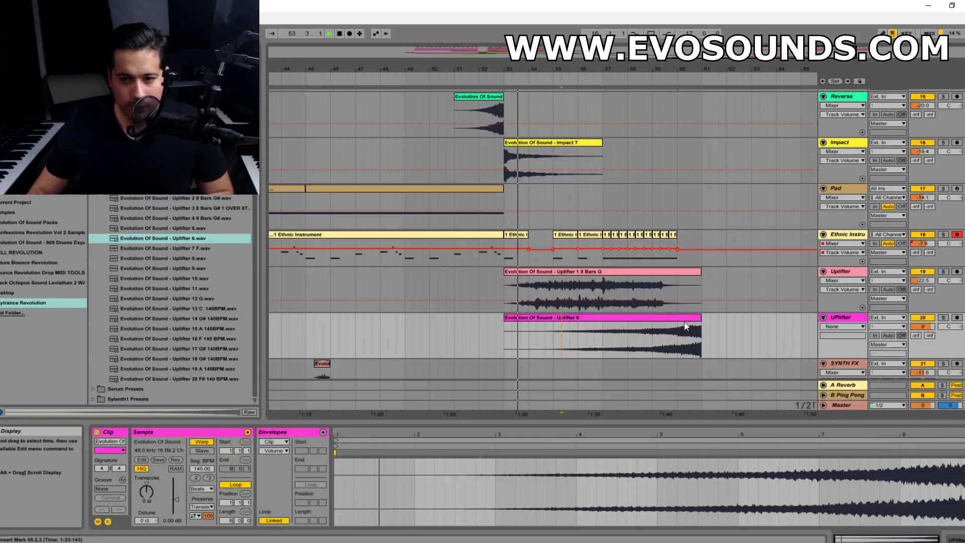
# - Copy the first Downlifter 2 clip at bar 17 on the 13 Audio track while the build-up plays
pyautogui.scroll(-1, 577, 248)
pyautogui.scroll(5, 577, 201)
pyautogui.moveTo(577, 53); pyautogui.dragTo(568, 25)
pyautogui.scroll(2, 540, 179)
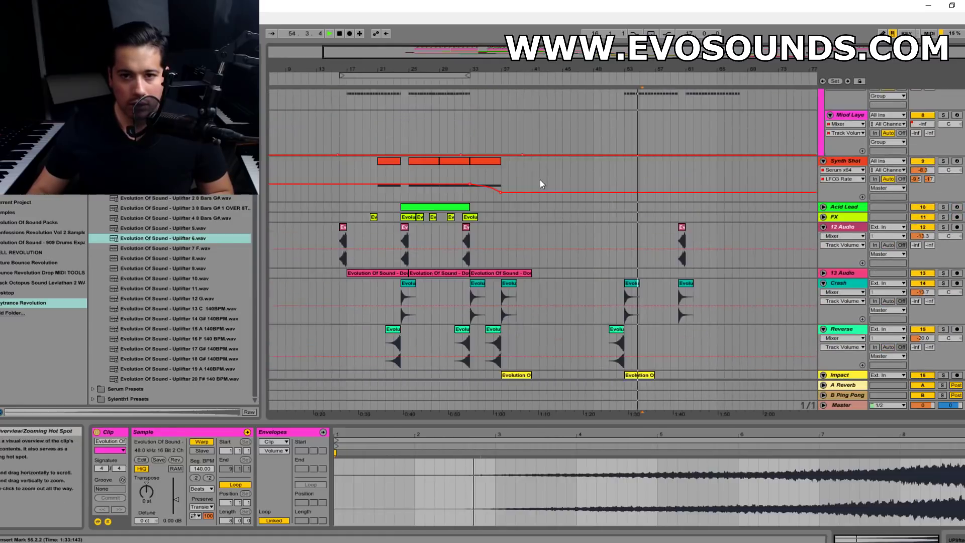
pyautogui.scroll(-8, 540, 180)
pyautogui.scroll(8, 563, 216)
pyautogui.scroll(-6, 590, 270)
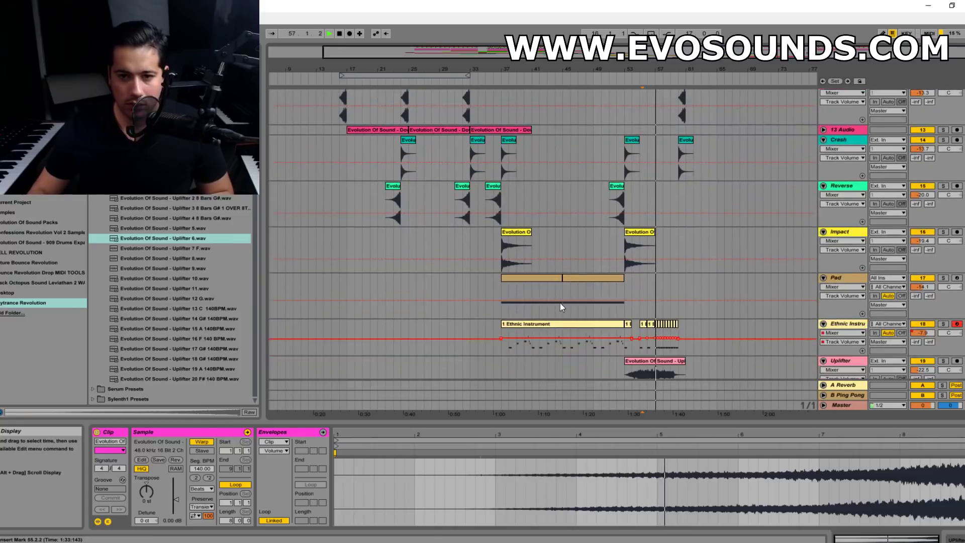
pyautogui.scroll(-2, 553, 251)
pyautogui.scroll(6, 594, 221)
pyautogui.scroll(4, 582, 241)
pyautogui.scroll(-3, 590, 244)
pyautogui.scroll(-2, 485, 292)
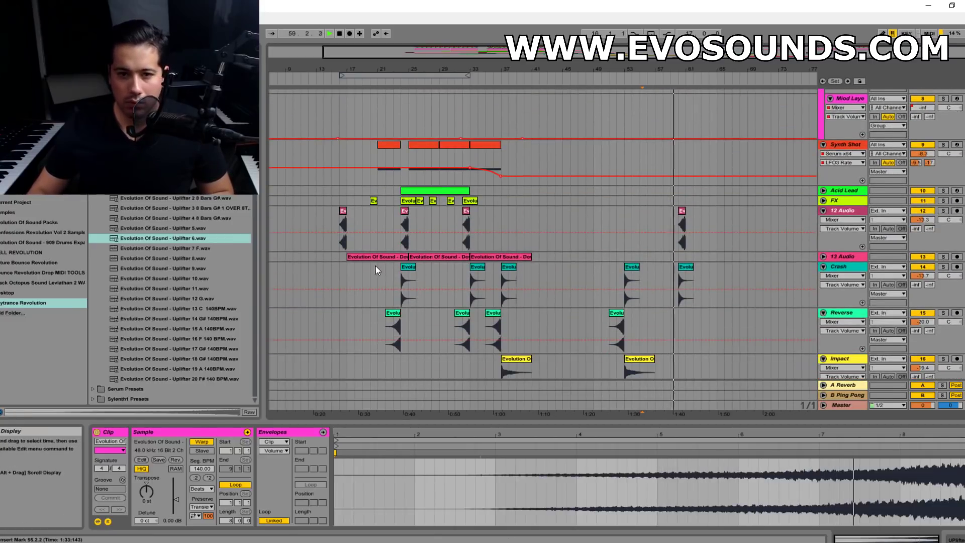
pyautogui.click(357, 257)
pyautogui.scroll(-3, 780, 345)
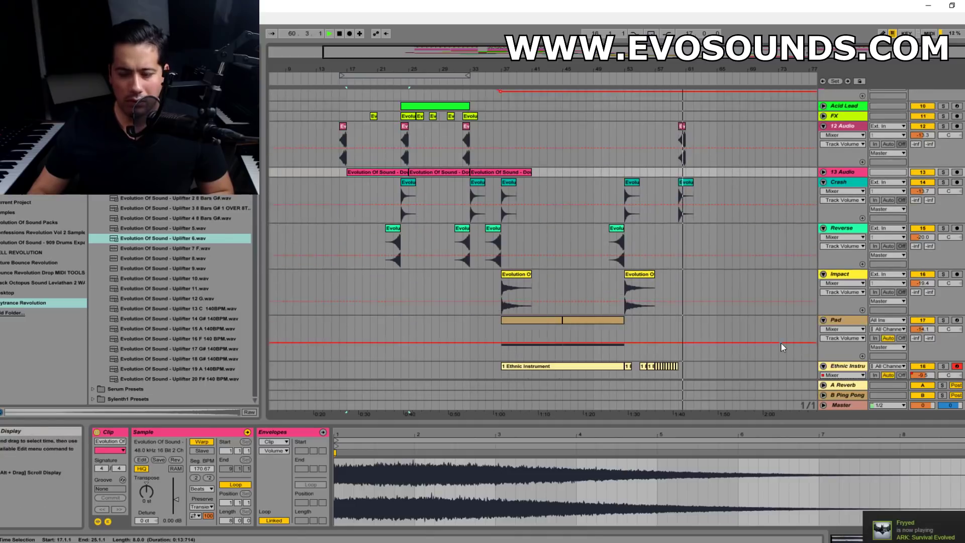
# - Lower the UPlifter track's volume to -14.7 dB, shorten its Uplifter 6 clip to end at bar 60, and play the transition
pyautogui.scroll(-2, 789, 334)
pyautogui.scroll(-2, 914, 347)
pyautogui.moveTo(922, 331); pyautogui.dragTo(923, 336)
pyautogui.moveTo(685, 322); pyautogui.dragTo(678, 322)
pyautogui.click(671, 312)
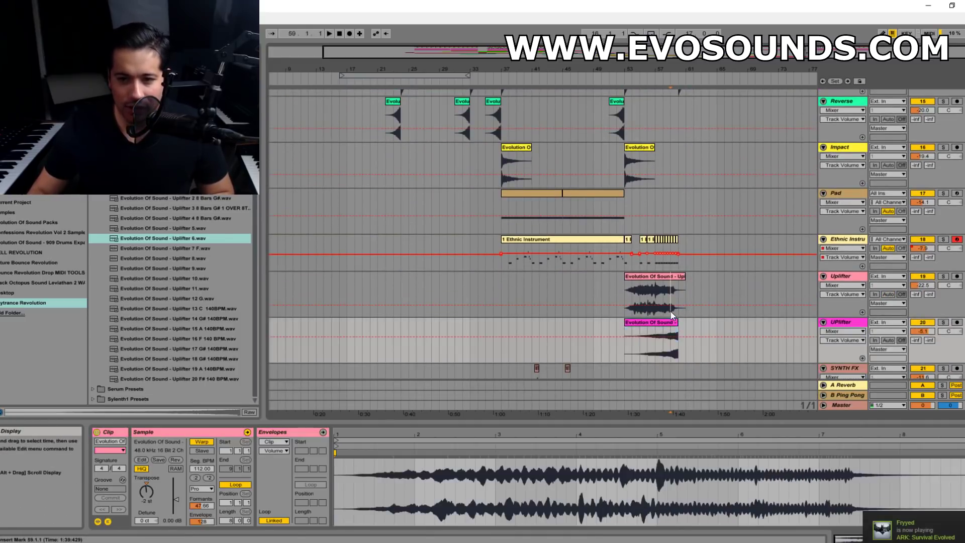
pyautogui.click(672, 316)
pyautogui.press('space')
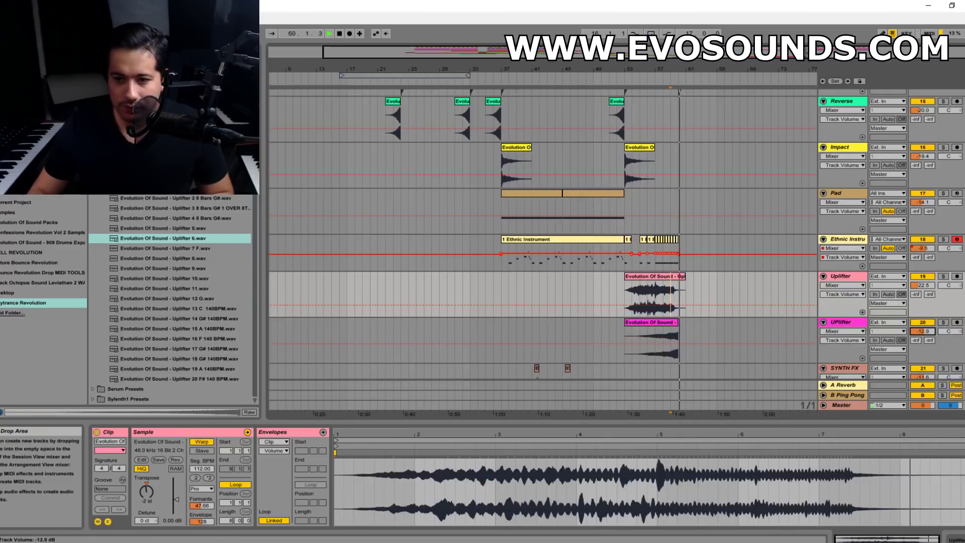
pyautogui.scroll(4, 728, 255)
pyautogui.press('space')
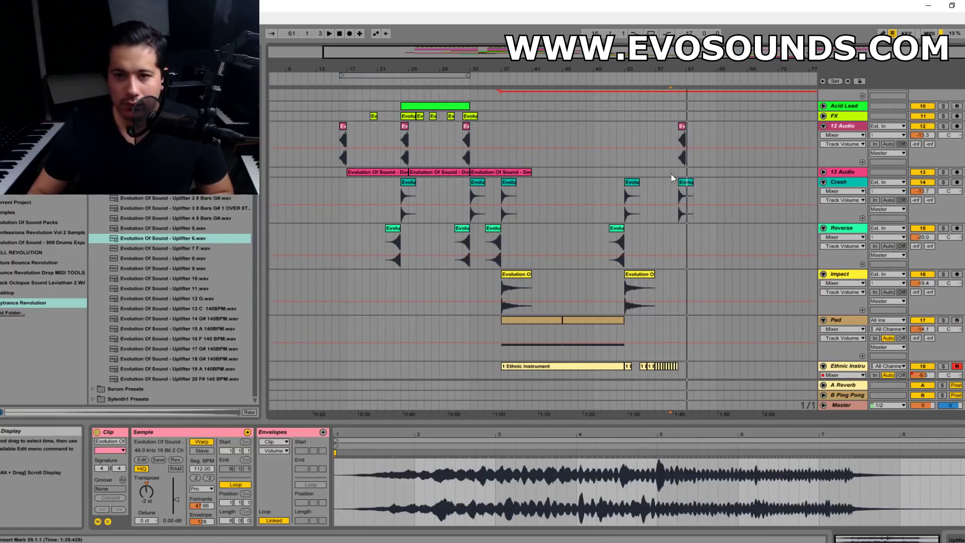
# - Paste the Downlifter 2 clip at bar 53 on the 13 Audio track and play the build-up
pyautogui.click(626, 172)
pyautogui.press('space')
pyautogui.scroll(-3, 660, 300)
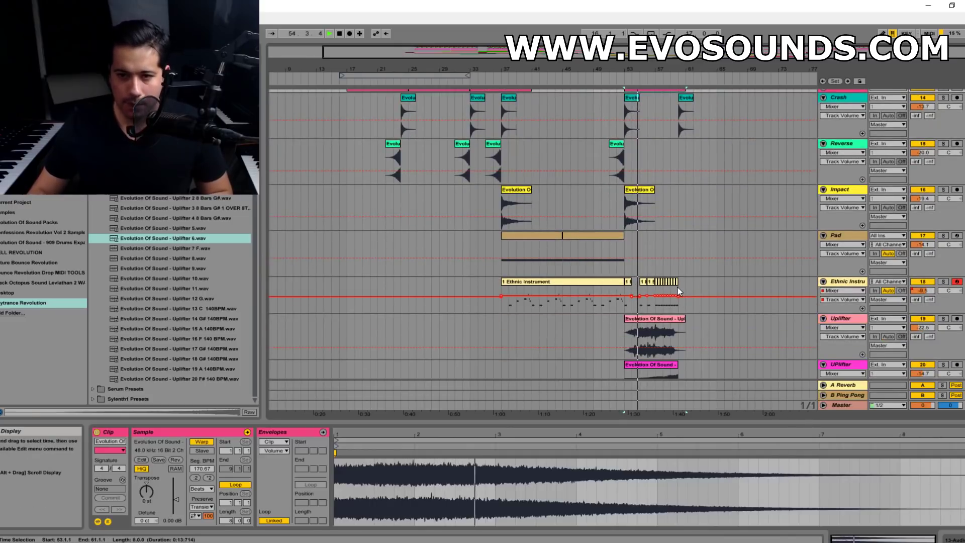
pyautogui.scroll(12, 690, 292)
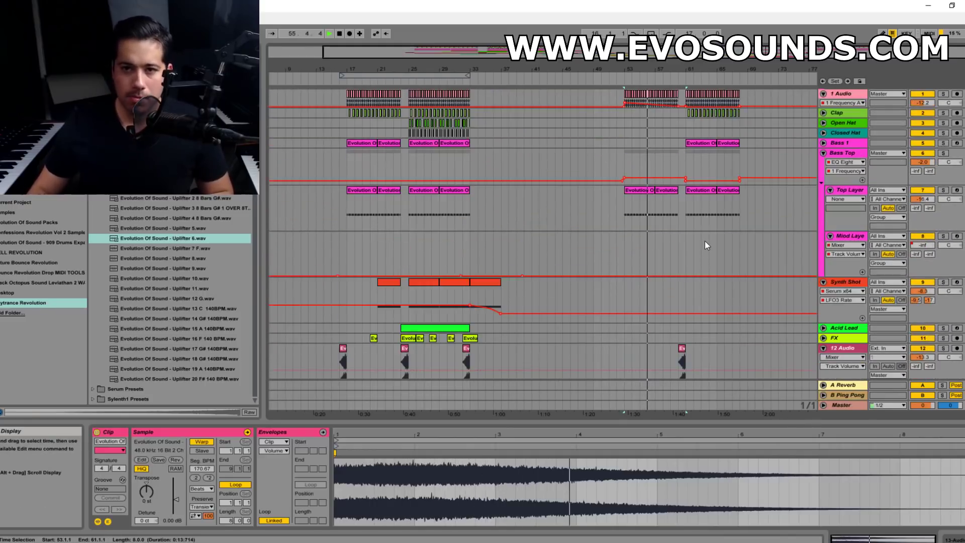
# - Repeat a shortened kick clip as quarter-note triplets from bar 57 on the 1 Audio track and play it
pyautogui.moveTo(700, 69); pyautogui.dragTo(700, 141)
pyautogui.press('space')
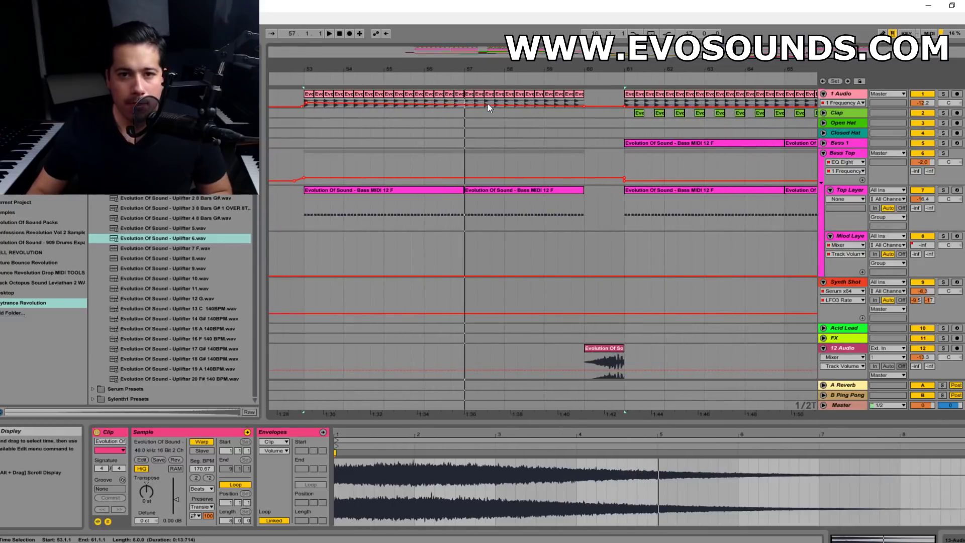
pyautogui.moveTo(463, 69); pyautogui.dragTo(523, 103)
pyautogui.hotkey('ctrl', 'd')
pyautogui.hotkey('ctrl', 'd')
pyautogui.hotkey('ctrl', 'd')
pyautogui.hotkey('ctrl', 'd')
pyautogui.hotkey('ctrl', 'd')
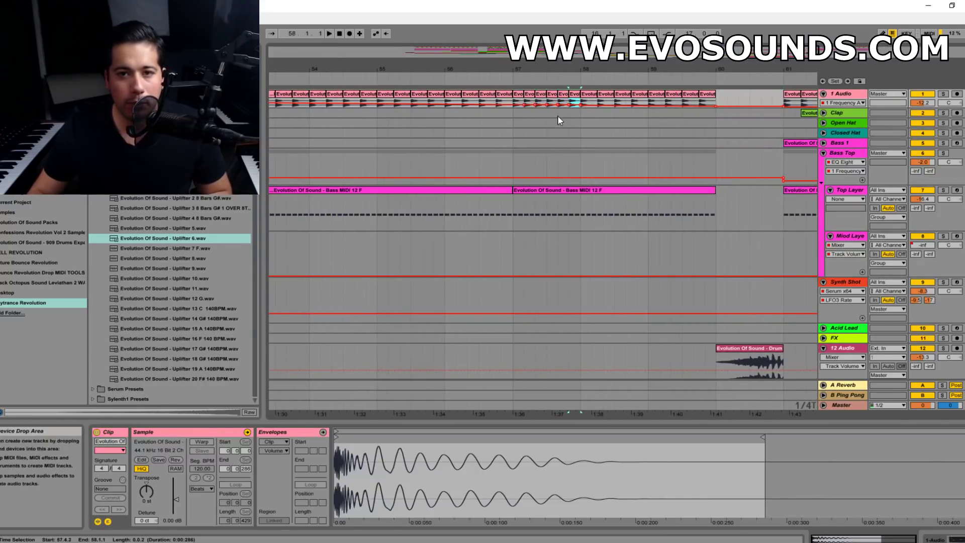
pyautogui.hotkey('ctrl', 'd')
pyautogui.moveTo(523, 103); pyautogui.dragTo(515, 103)
pyautogui.press('space')
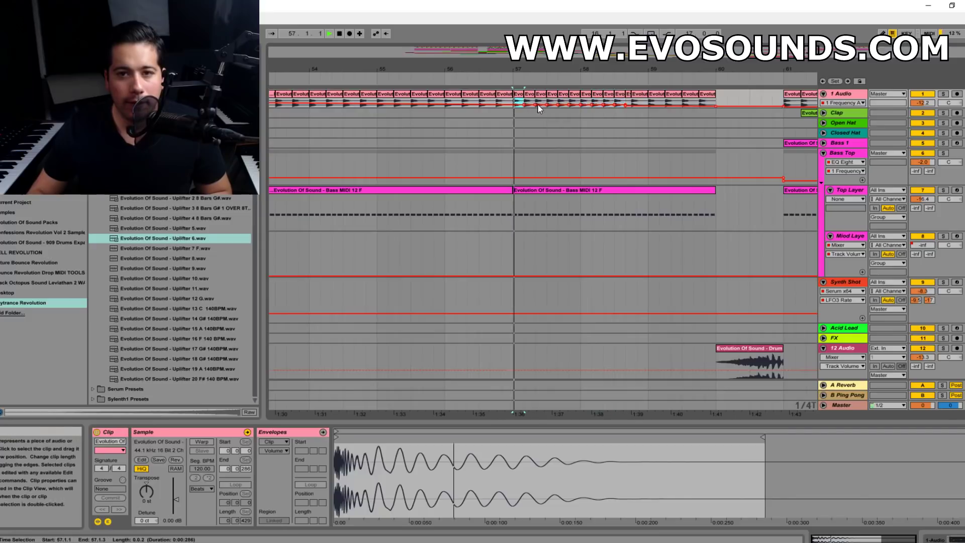
# - Extend the quarter-note triplet kicks up to bar 59 on the 1 Audio track
pyautogui.click(575, 96)
pyautogui.click(620, 95)
pyautogui.hotkey('ctrl', 'd')
pyautogui.hotkey('ctrl', 'd')
pyautogui.hotkey('ctrl', 'd')
pyautogui.press('space')
# - Fill bar 59 with kicks in eighth-note triplets up to bar 60 and play the accelerating roll
pyautogui.moveTo(792, 58); pyautogui.dragTo(792, 75)
pyautogui.moveTo(602, 104); pyautogui.dragTo(592, 104)
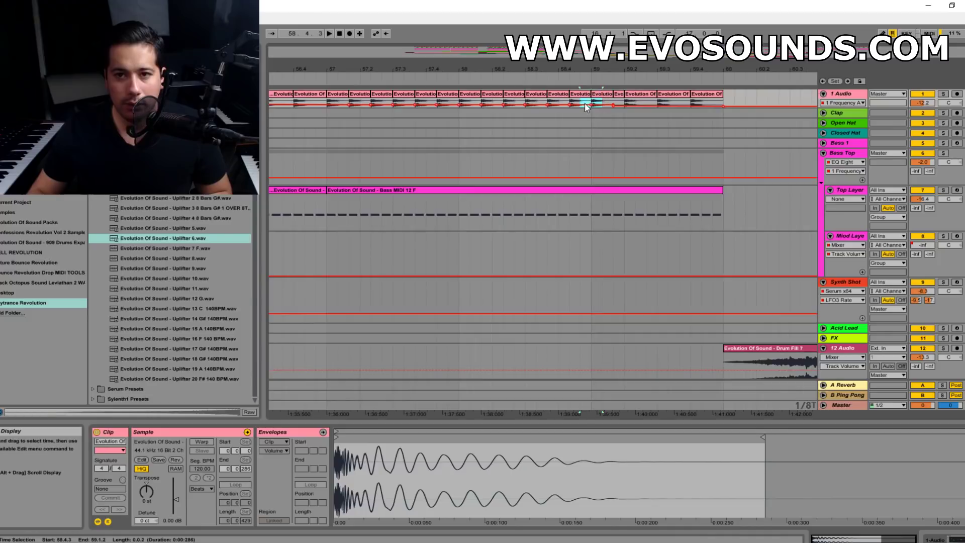
pyautogui.hotkey('ctrl', 'd')
pyautogui.hotkey('ctrl', 'd')
pyautogui.hotkey('ctrl', 'd')
pyautogui.hotkey('ctrl', 'd')
pyautogui.hotkey('ctrl', 'd')
pyautogui.hotkey('ctrl', 'd')
pyautogui.hotkey('ctrl', 'd')
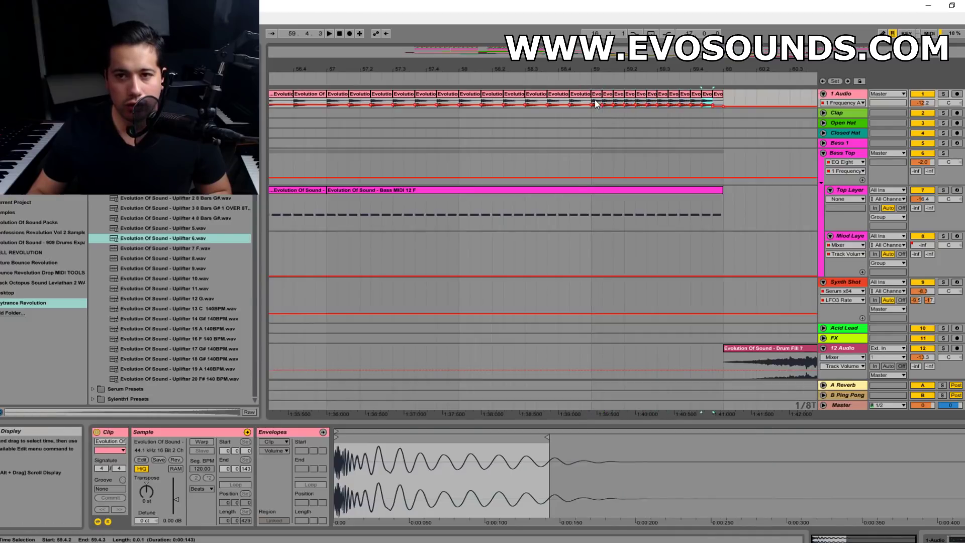
pyautogui.click(583, 94)
pyautogui.press('space')
pyautogui.moveTo(771, 66); pyautogui.dragTo(769, 50)
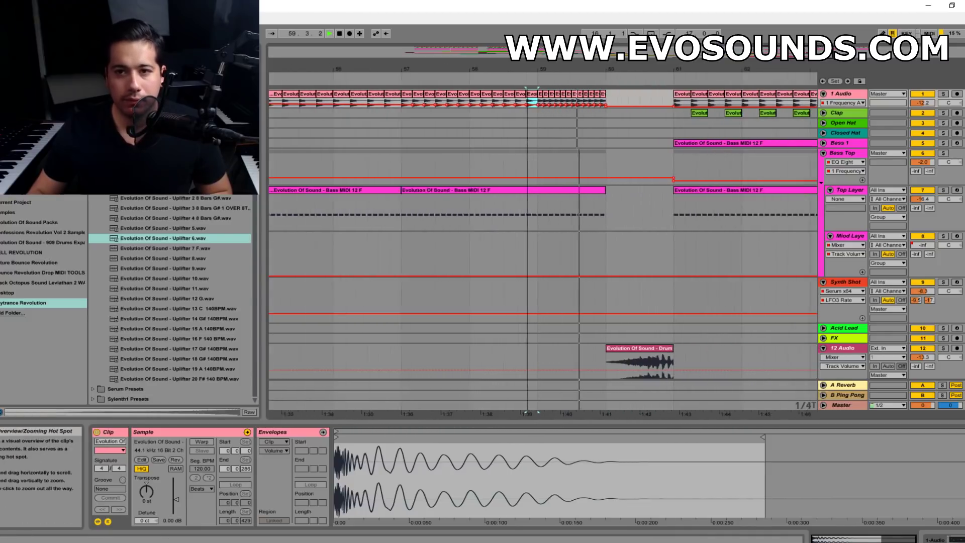
# - Shorten the Downlifter 2 clip of the build-up to end at bar 60
pyautogui.scroll(-5, 730, 164)
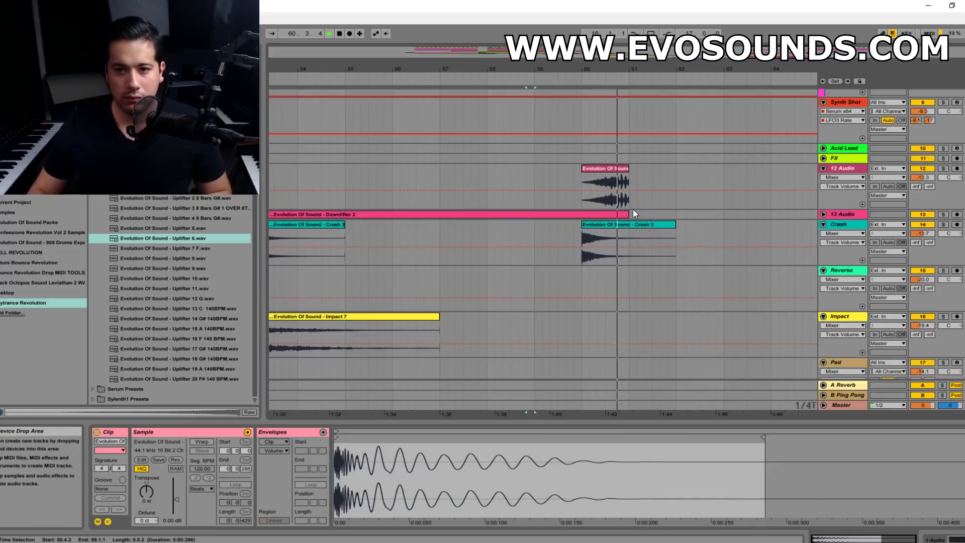
pyautogui.moveTo(629, 214); pyautogui.dragTo(581, 214)
pyautogui.scroll(5, 637, 249)
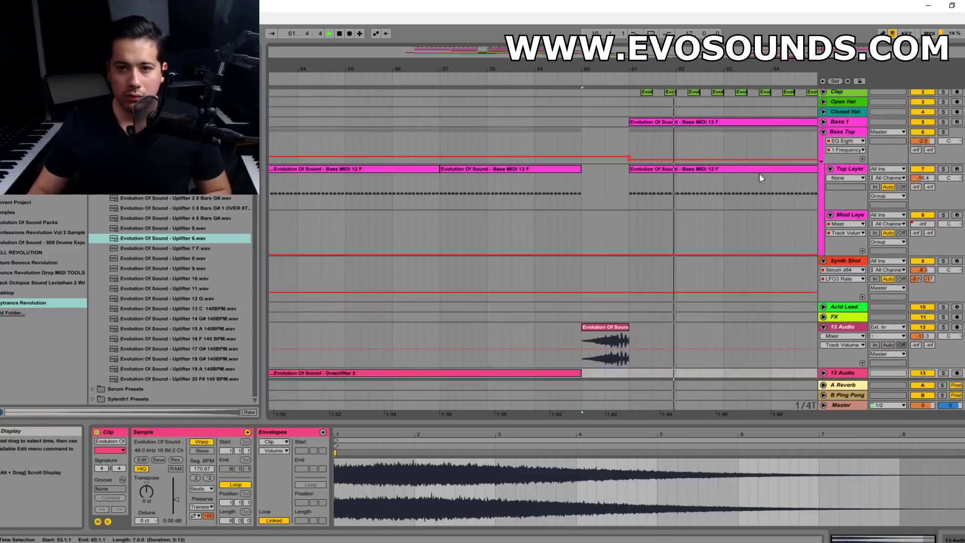
pyautogui.scroll(1, 706, 166)
pyautogui.moveTo(804, 64); pyautogui.dragTo(674, 45)
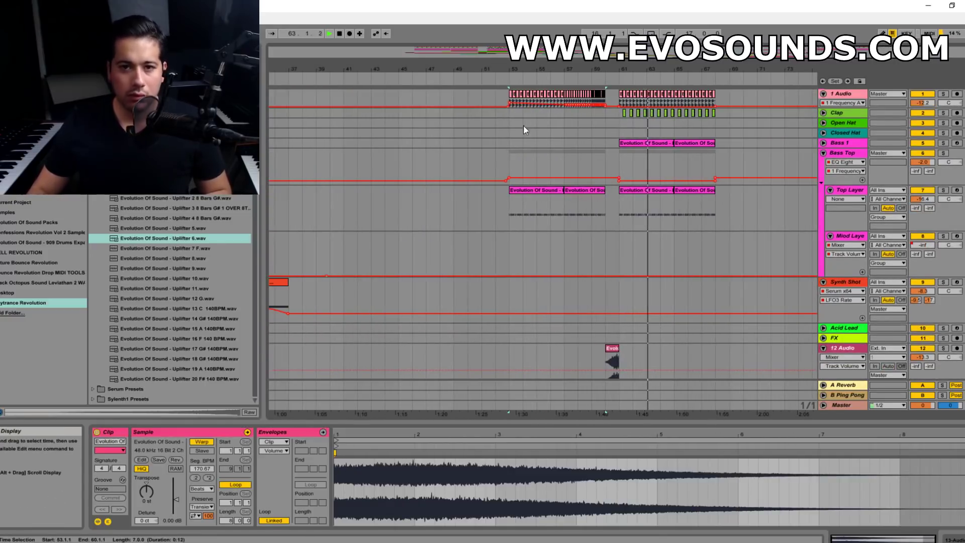
# - Play from around bar 52, open the Master track's devices in Session View and add the Endless Smile plug-in
pyautogui.click(492, 147)
pyautogui.scroll(-4, 518, 211)
pyautogui.press('space')
pyautogui.press('space')
pyautogui.press('Tab')
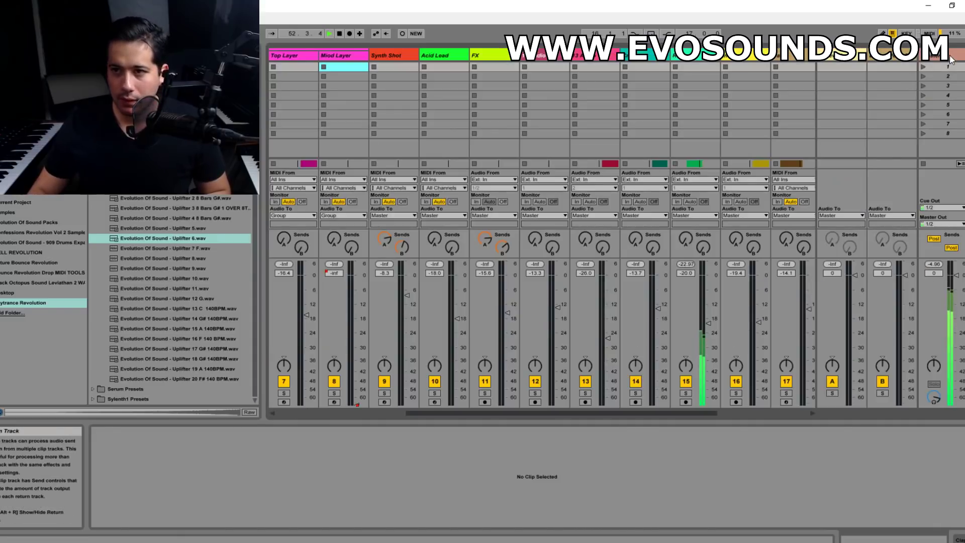
pyautogui.hotkey('shift', 'Tab')
pyautogui.click(20, 135)
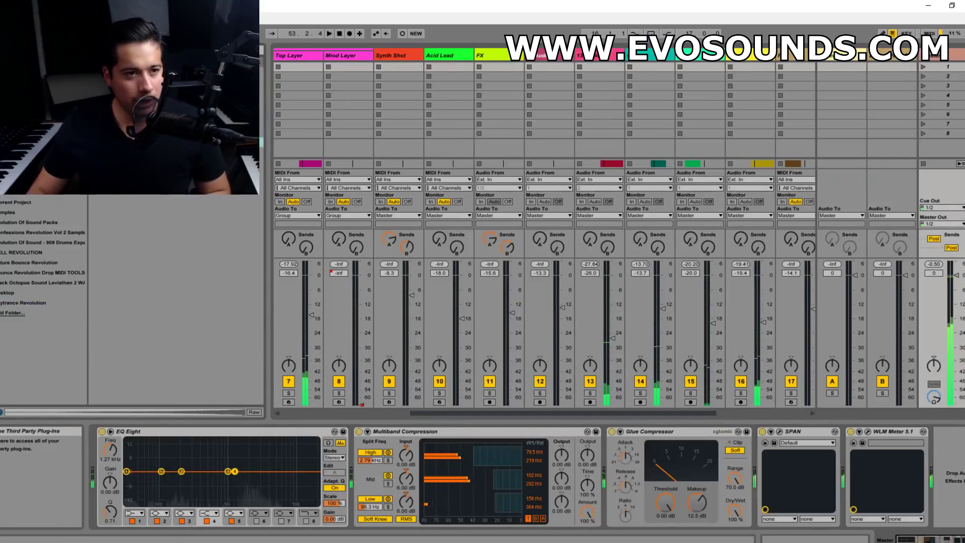
pyautogui.write('s')
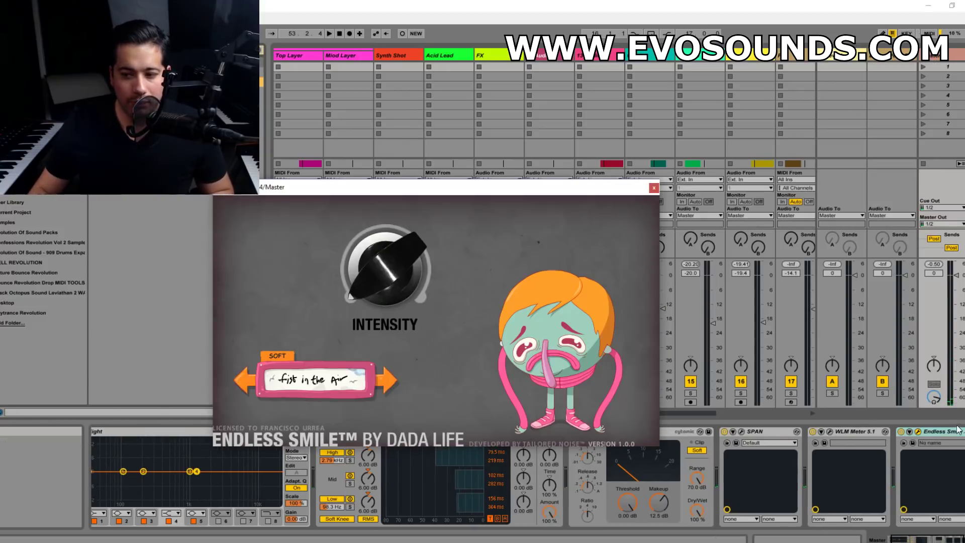
# - Move Endless Smile in the Master chain to between Multiband Compression and Glue Compressor
pyautogui.moveTo(960, 433); pyautogui.dragTo(308, 505)
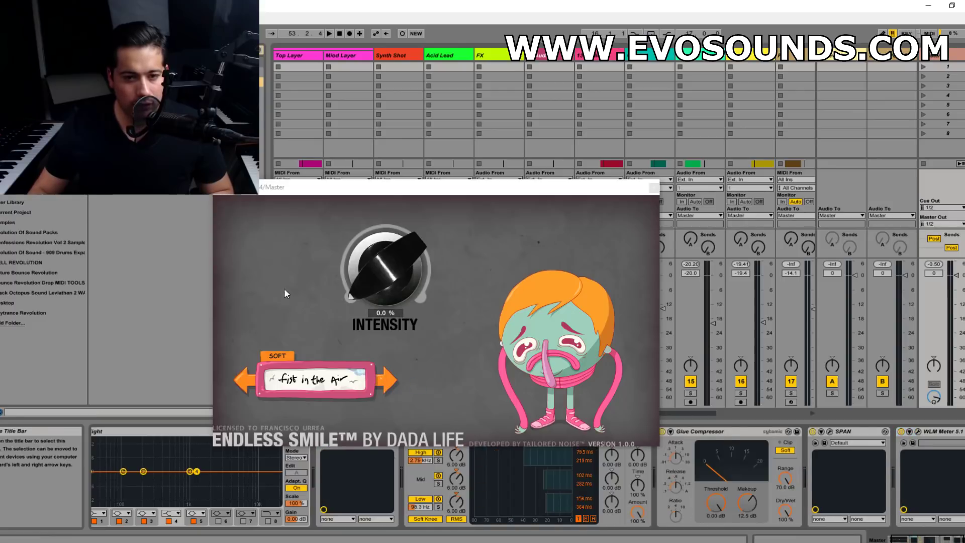
pyautogui.moveTo(593, 187); pyautogui.dragTo(582, 133)
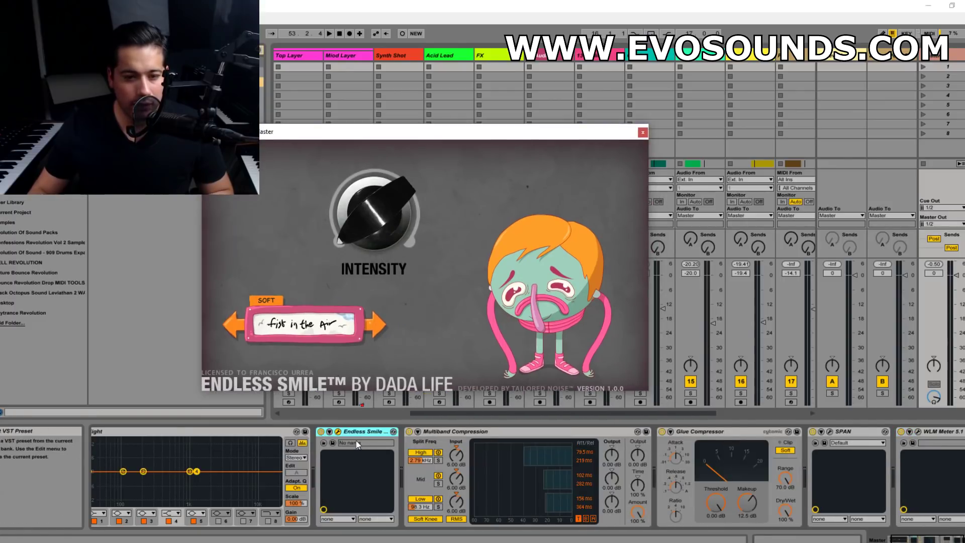
pyautogui.moveTo(364, 431); pyautogui.dragTo(622, 465)
# - Set Endless Smile to the hard preset "Smack in the face", leave Intensity at 0.0 %, and close the plug-in window
pyautogui.click(372, 241)
pyautogui.click(364, 339)
pyautogui.click(370, 336)
pyautogui.click(373, 338)
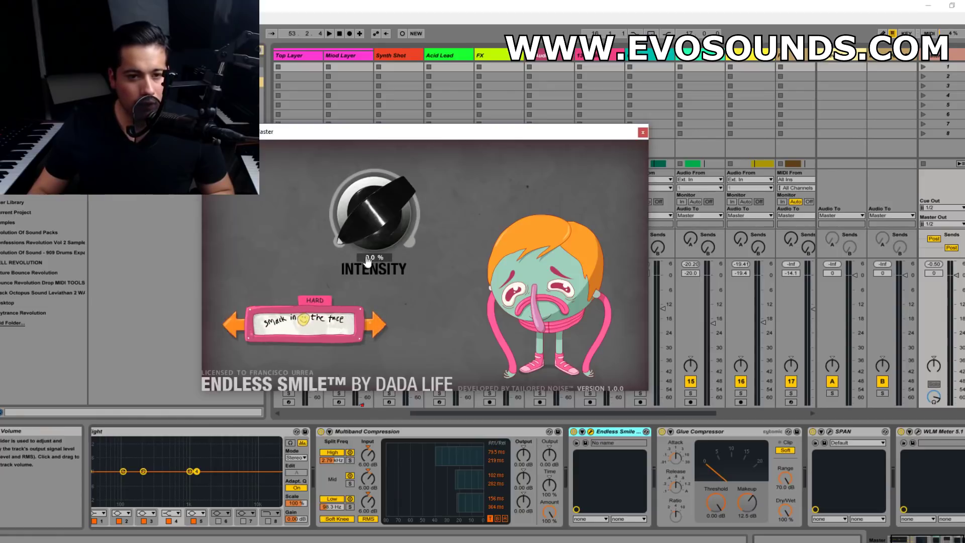
pyautogui.click(643, 132)
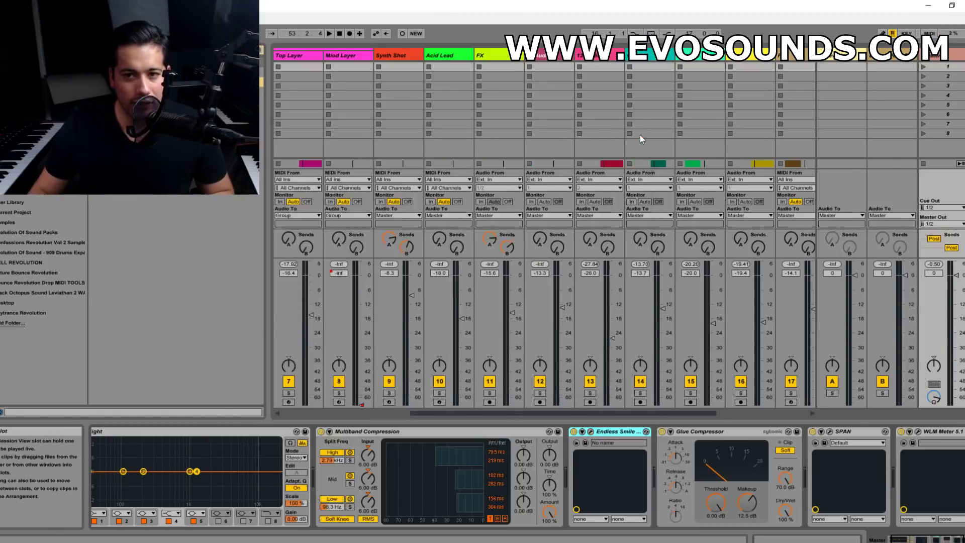
# - Draw Endless Smile Intensity automation on the Master track in the arrangement, rising from bar 53 to about 0.27 near bar 60
pyautogui.press('Tab')
pyautogui.click(822, 408)
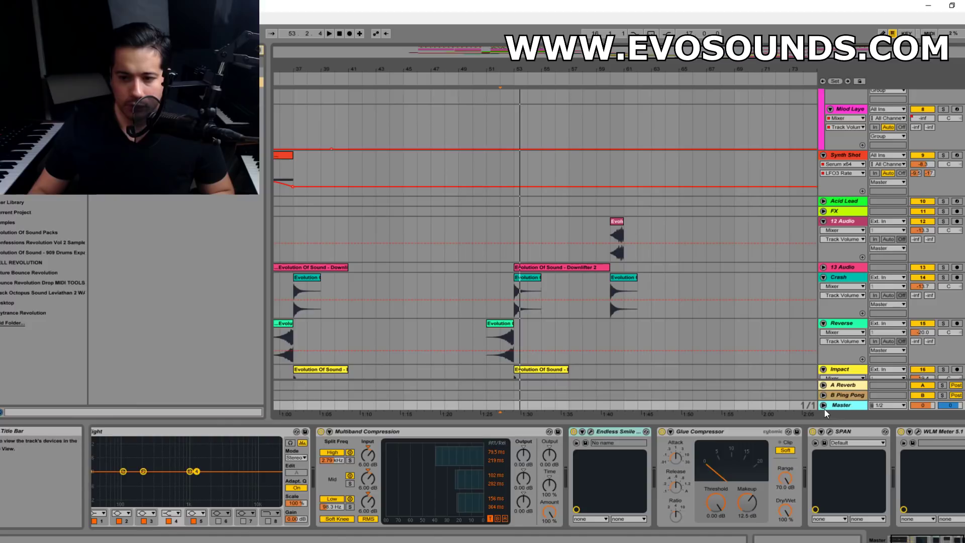
pyautogui.click(824, 407)
pyautogui.press('space')
pyautogui.scroll(-1, 542, 340)
pyautogui.scroll(-1, 543, 340)
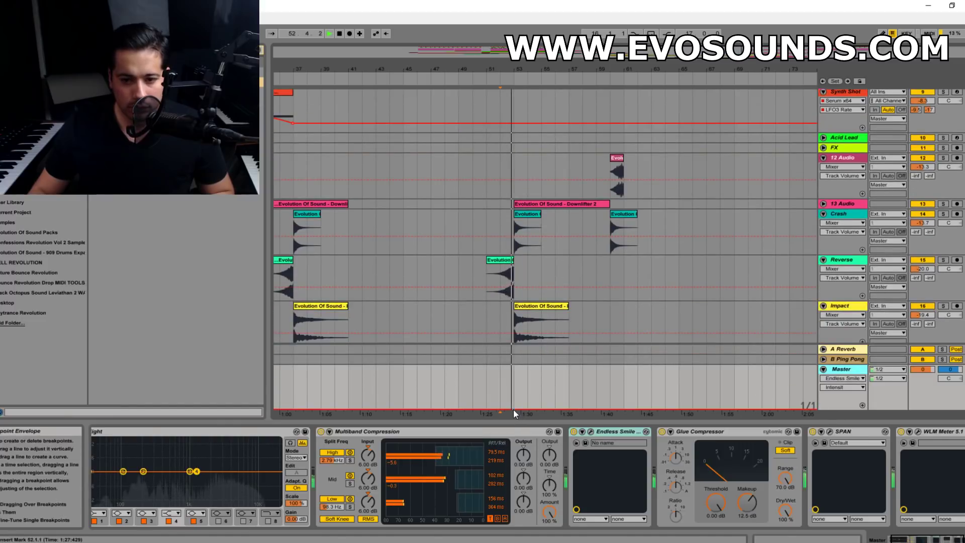
pyautogui.moveTo(520, 409); pyautogui.dragTo(606, 397)
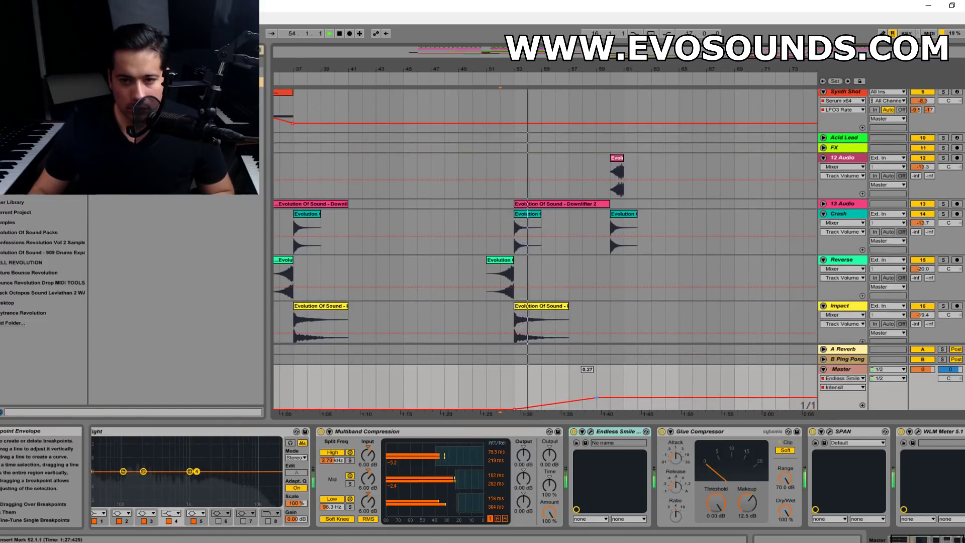
# - Raise the peak of the Intensity ramp at bar 60 and drop the automation straight back to zero there
pyautogui.moveTo(596, 69); pyautogui.dragTo(596, 106)
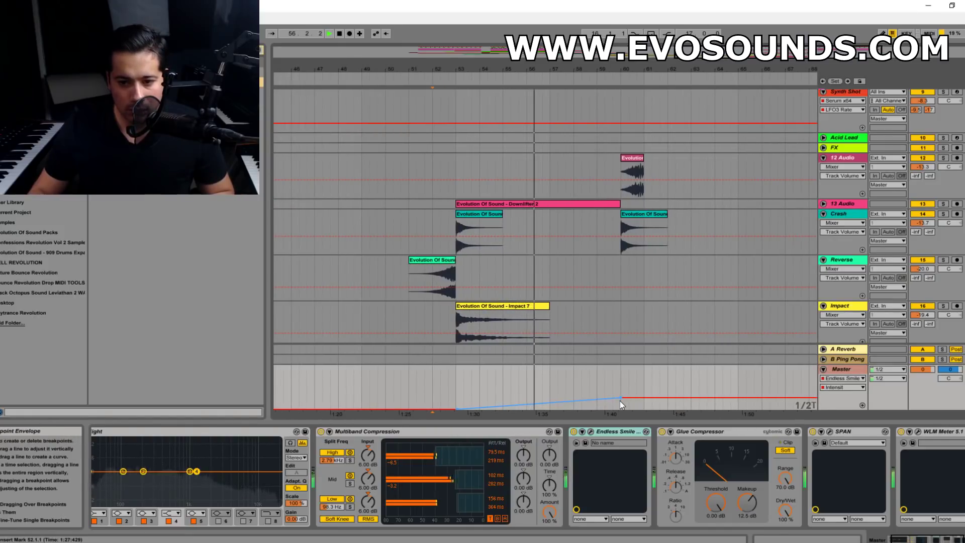
pyautogui.moveTo(621, 399); pyautogui.dragTo(621, 389)
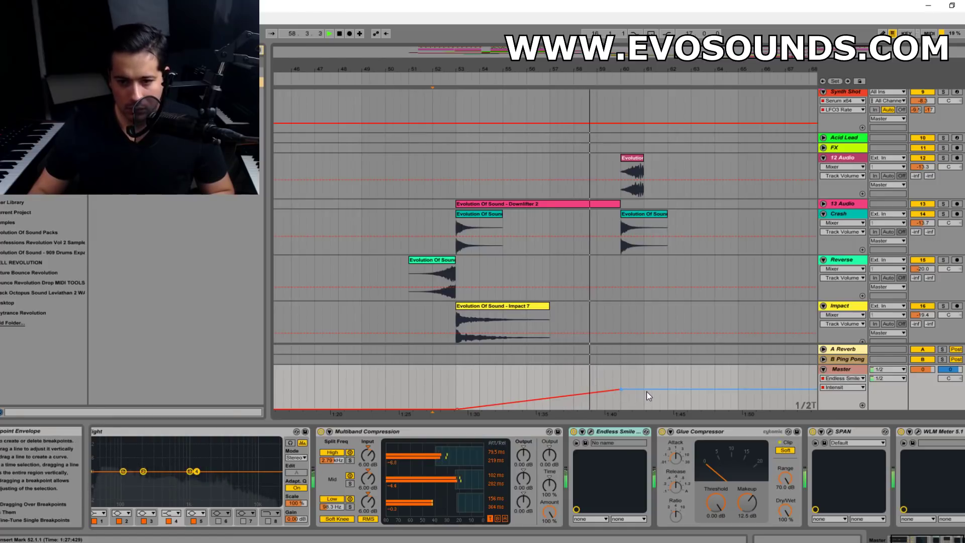
pyautogui.moveTo(642, 394); pyautogui.dragTo(627, 409)
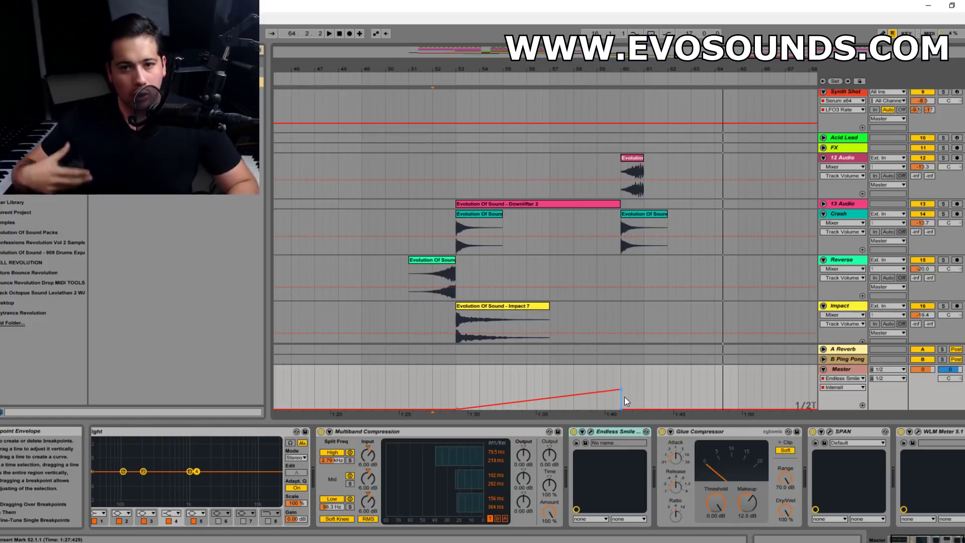
# - Paste the 16-bar Ethnic Instrument clip after the build-up, play it, and reposition it to start at bar 60
pyautogui.scroll(-8, 641, 281)
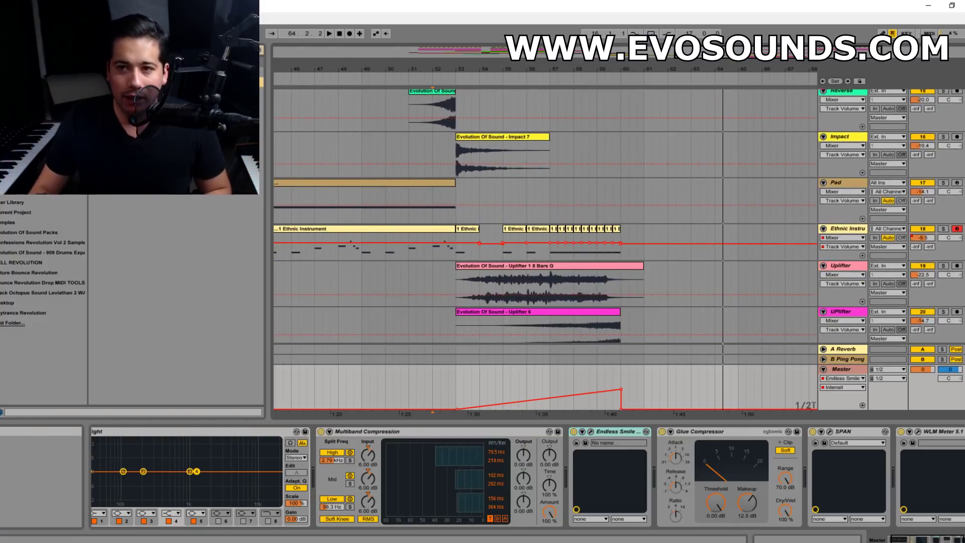
pyautogui.moveTo(694, 69); pyautogui.dragTo(694, 54)
pyautogui.click(664, 241)
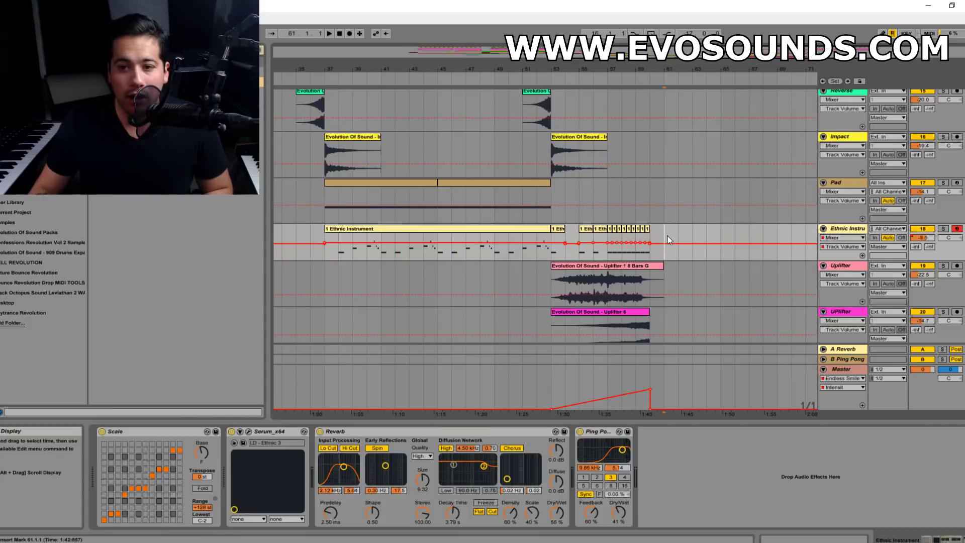
pyautogui.hotkey('ctrl', 'v')
pyautogui.press('space')
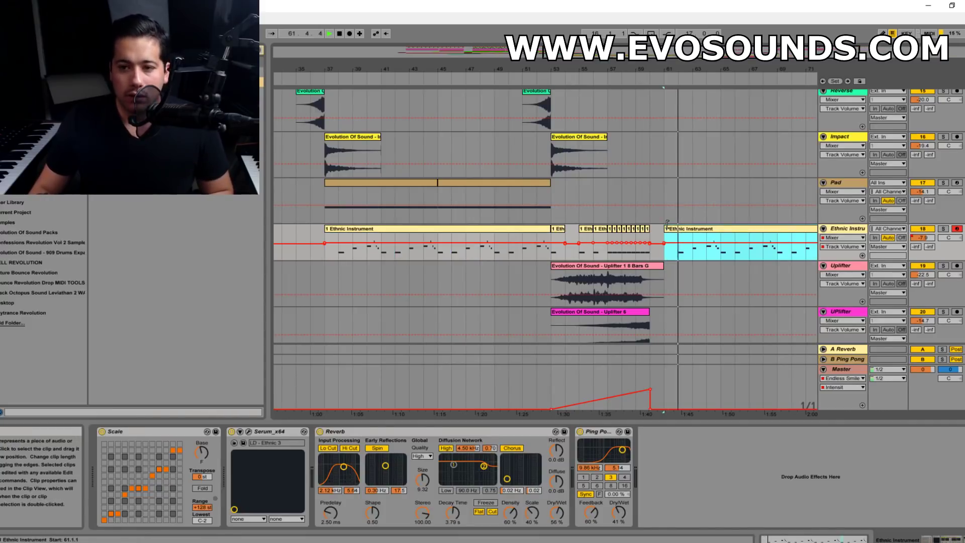
pyautogui.click(636, 211)
pyautogui.moveTo(675, 232); pyautogui.dragTo(661, 226)
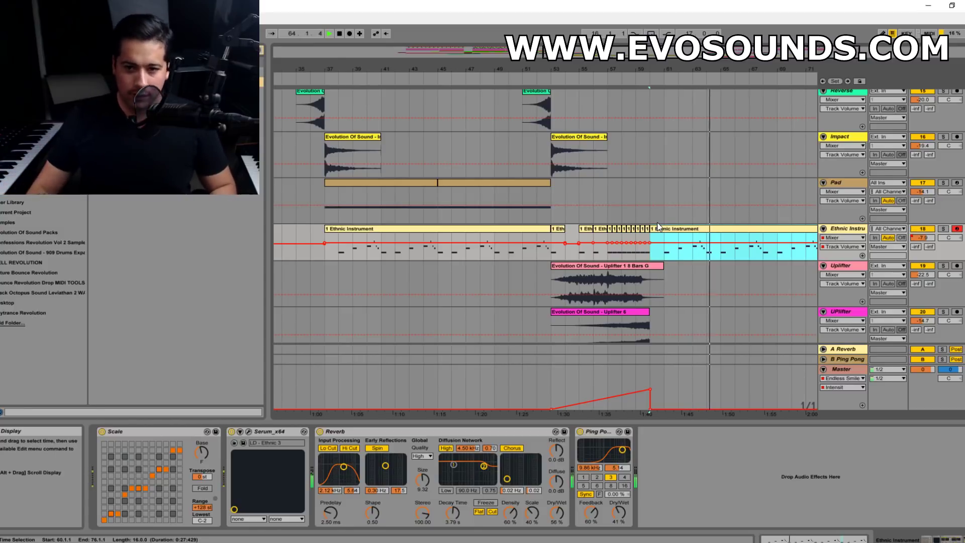
# - Play the end of the build-up into the drop from bar 59
pyautogui.scroll(-1, 660, 228)
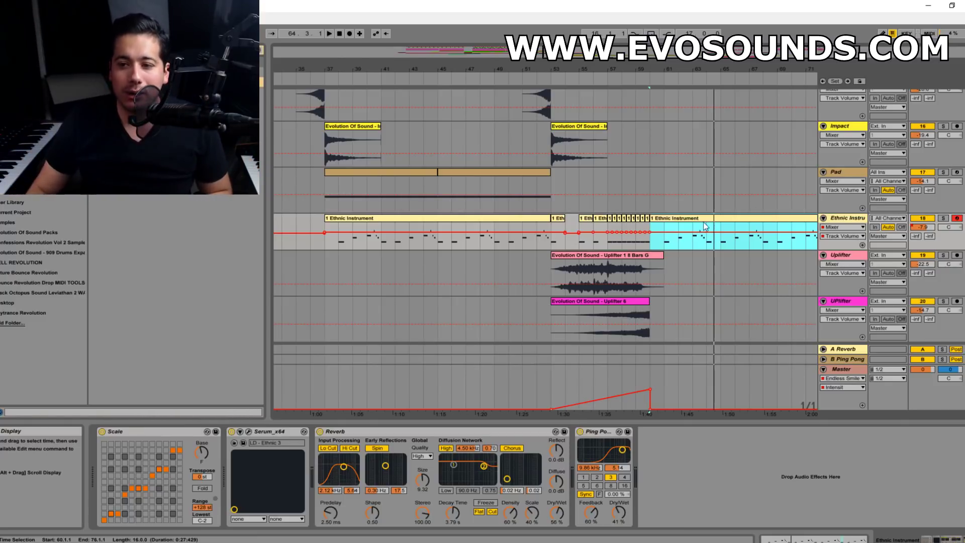
pyautogui.click(848, 221)
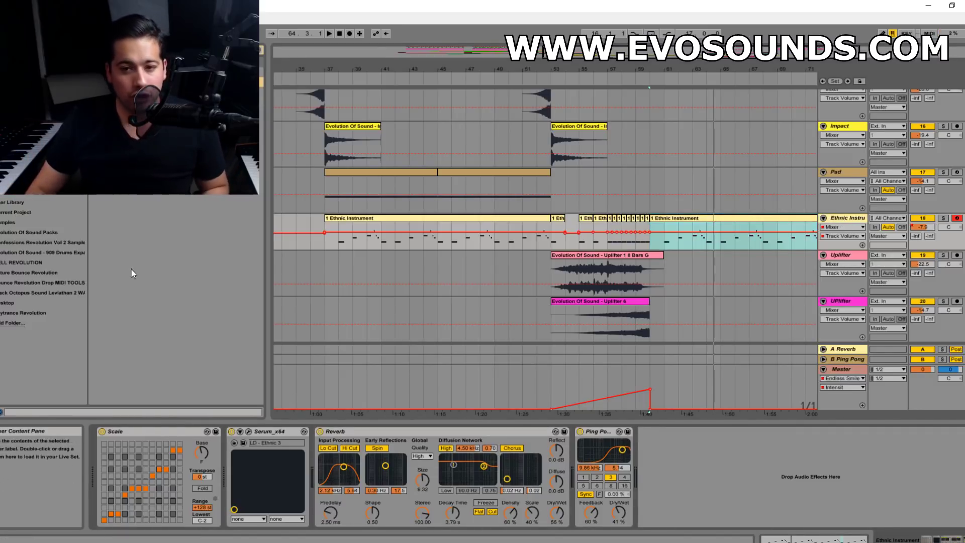
pyautogui.scroll(10, 460, 212)
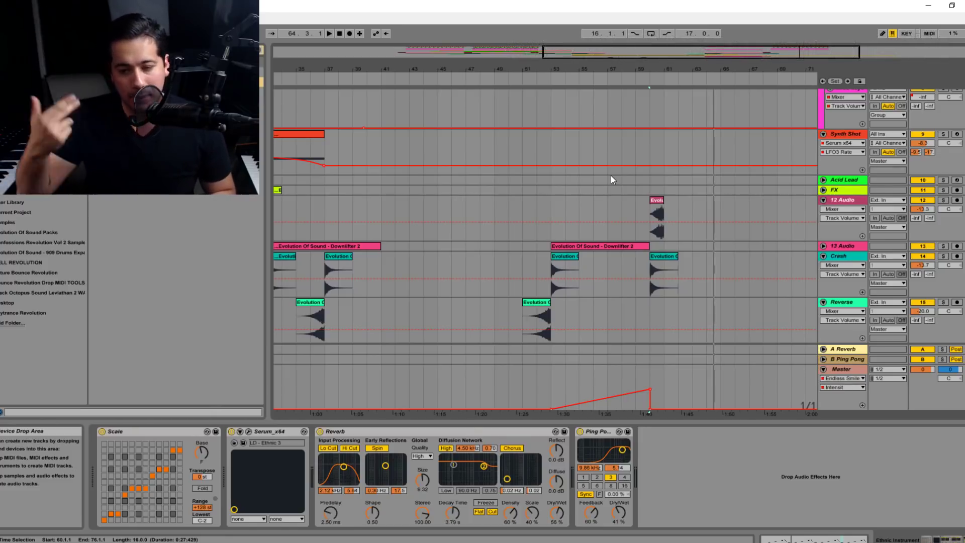
pyautogui.click(550, 173)
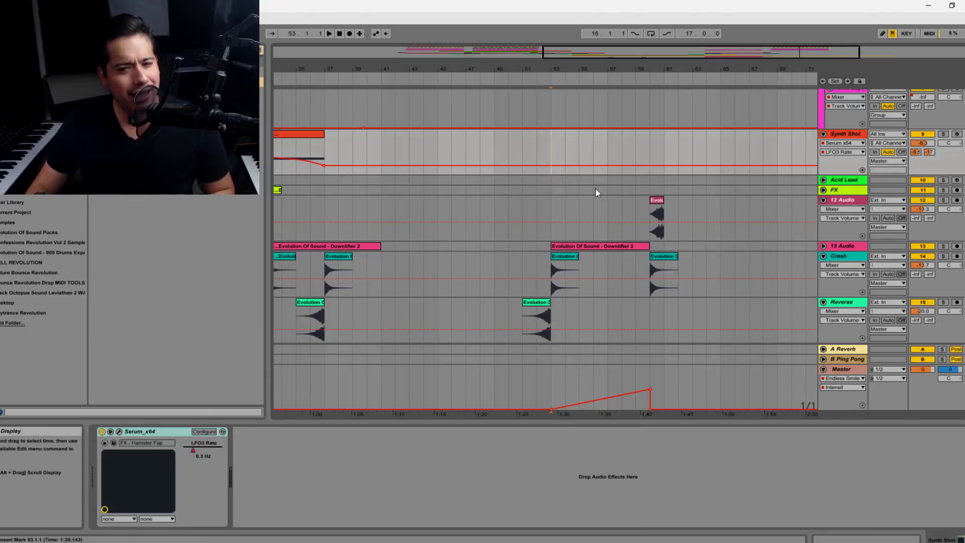
pyautogui.click(636, 190)
pyautogui.press('space')
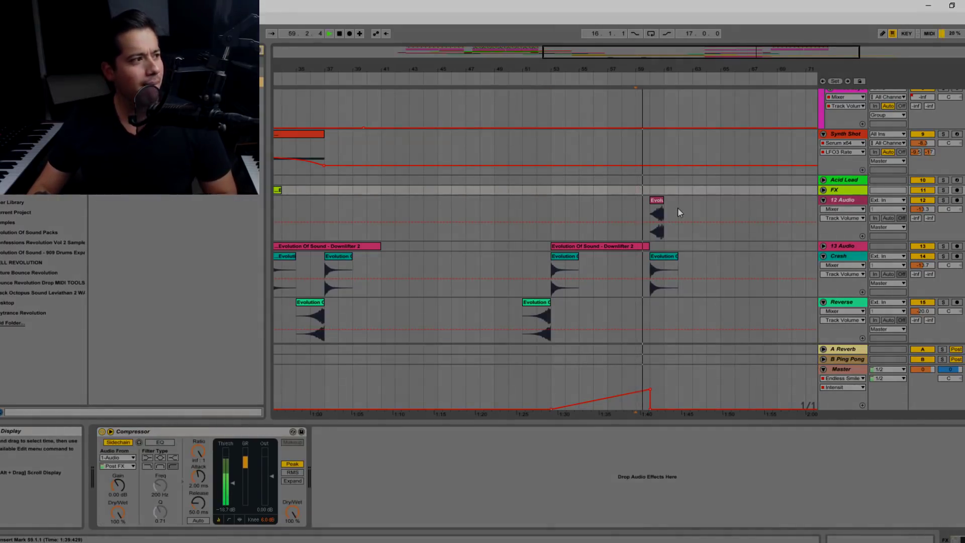